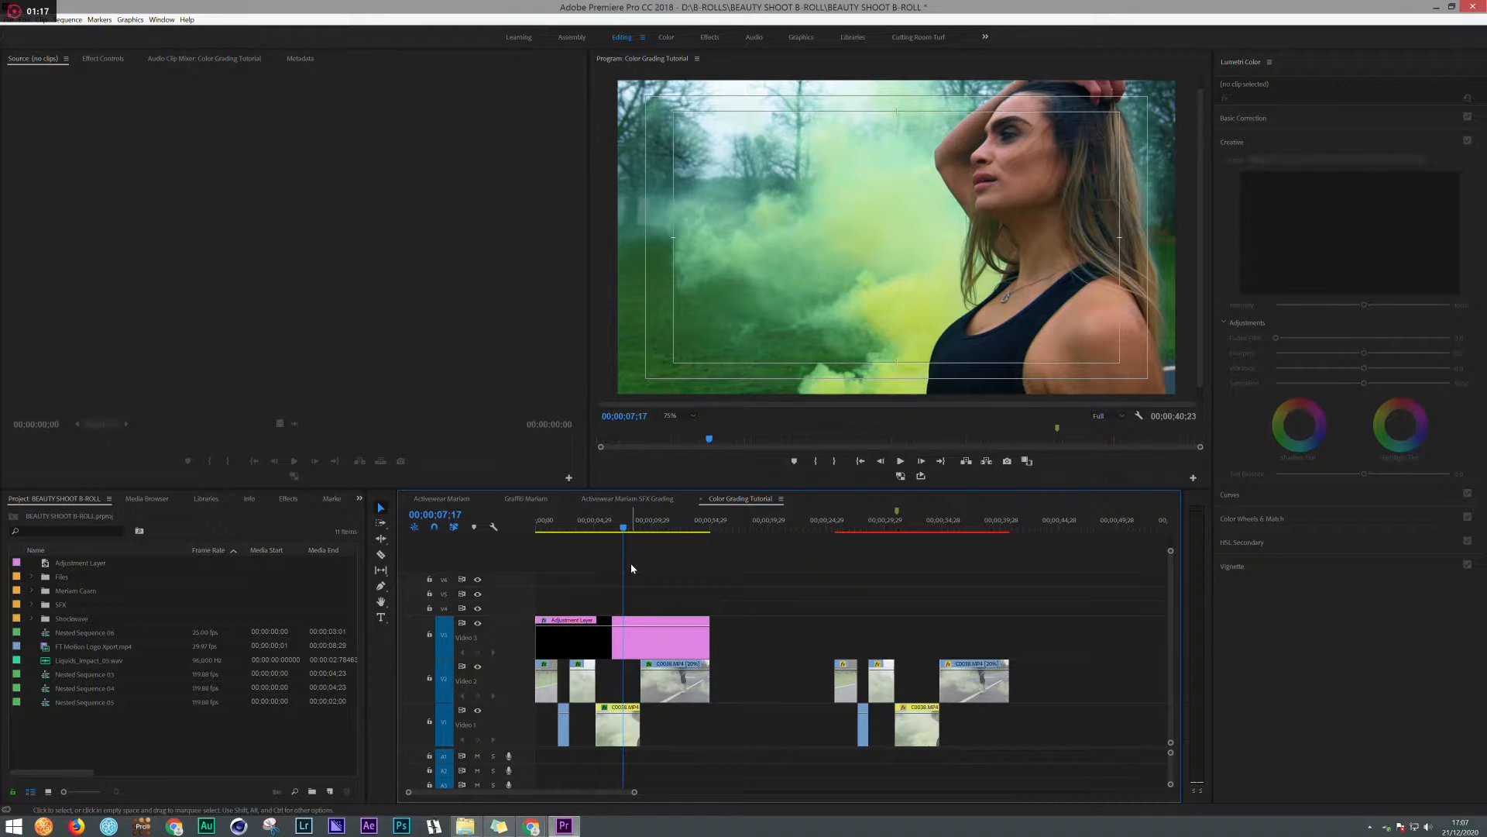
Step: Save the project and play back the ungraded and graded sections of the sequence for comparison
{"action": "key", "text": "ctrl+s"}
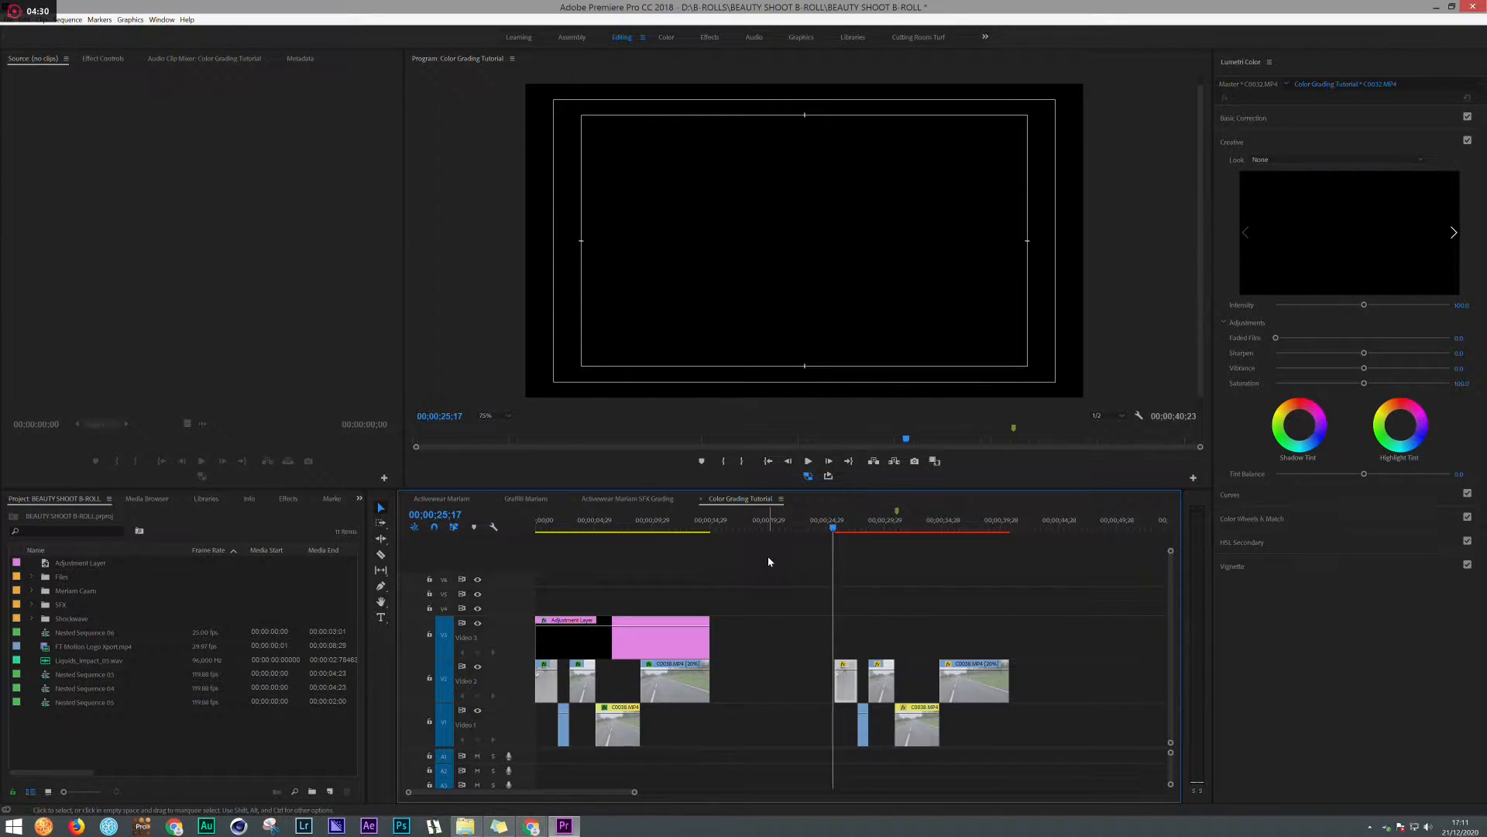
{"action": "key", "text": "space"}
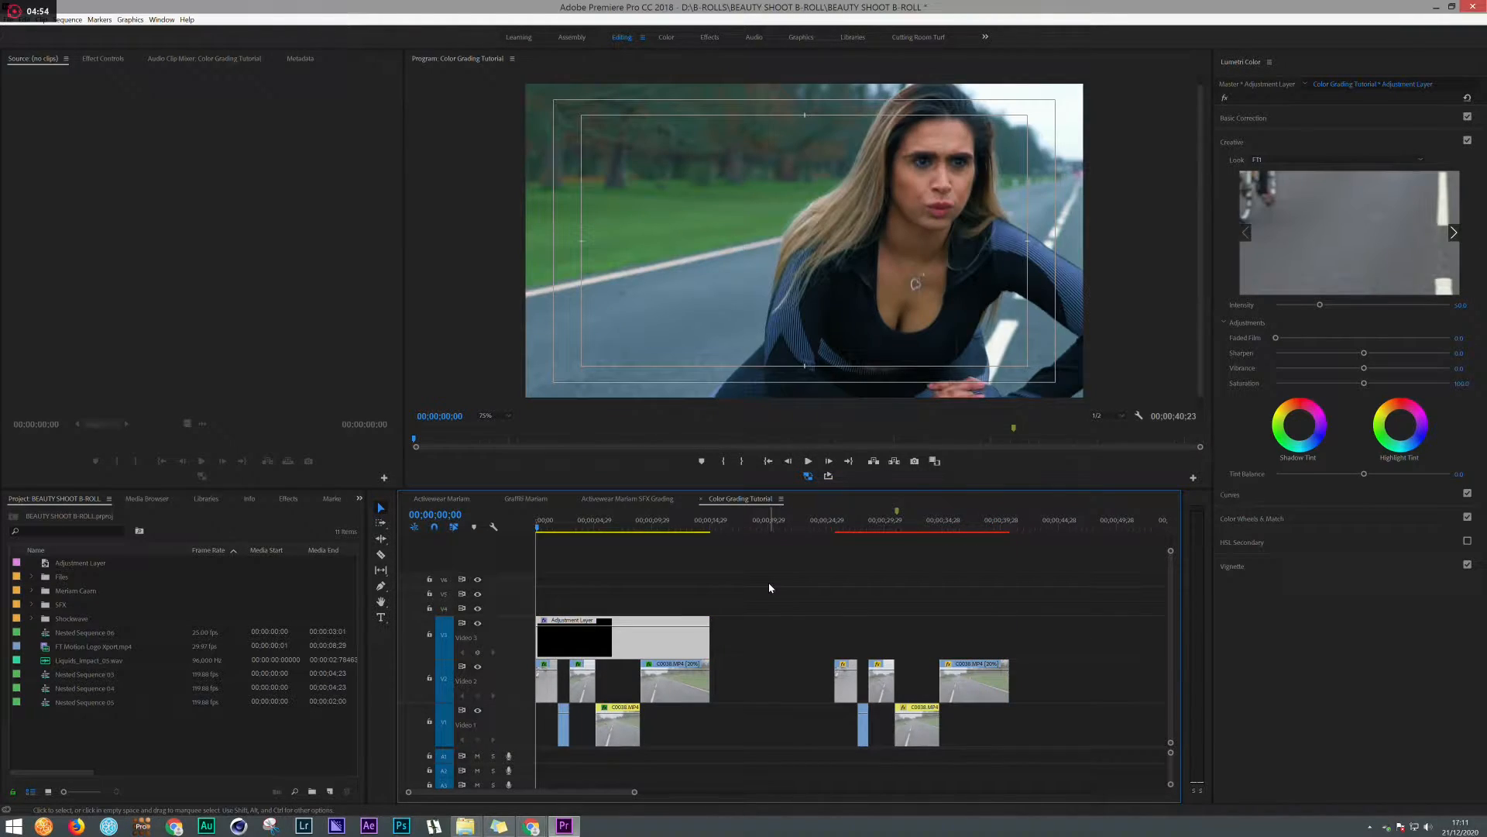
{"action": "key", "text": "space"}
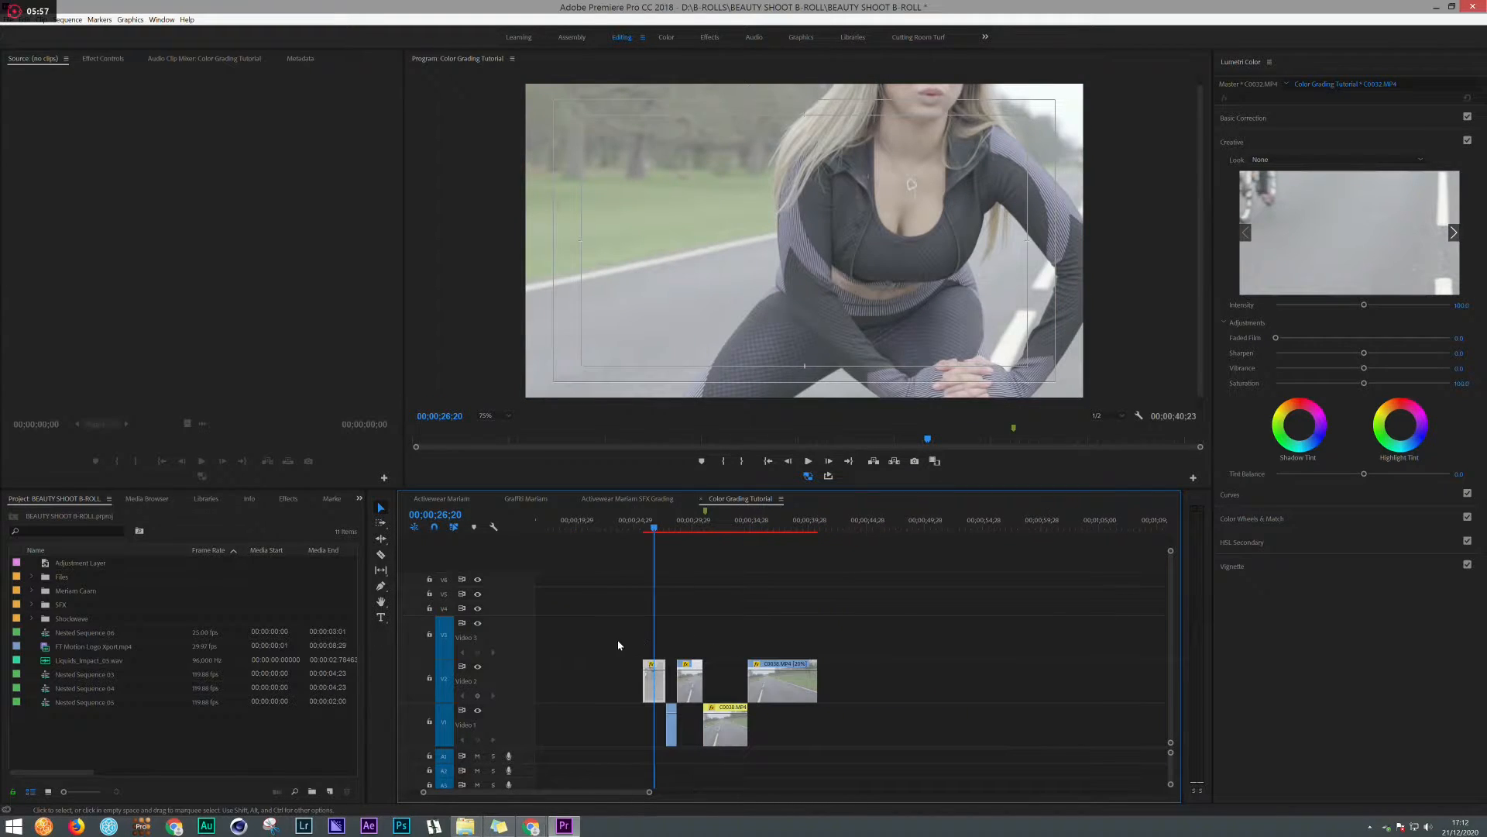
Step: Duplicate the group of ungraded clips to an empty stretch further along the timeline and move the playhead to the start of the copies
{"action": "left_click_drag", "start_coordinate": [618, 659], "coordinate": [846, 720]}
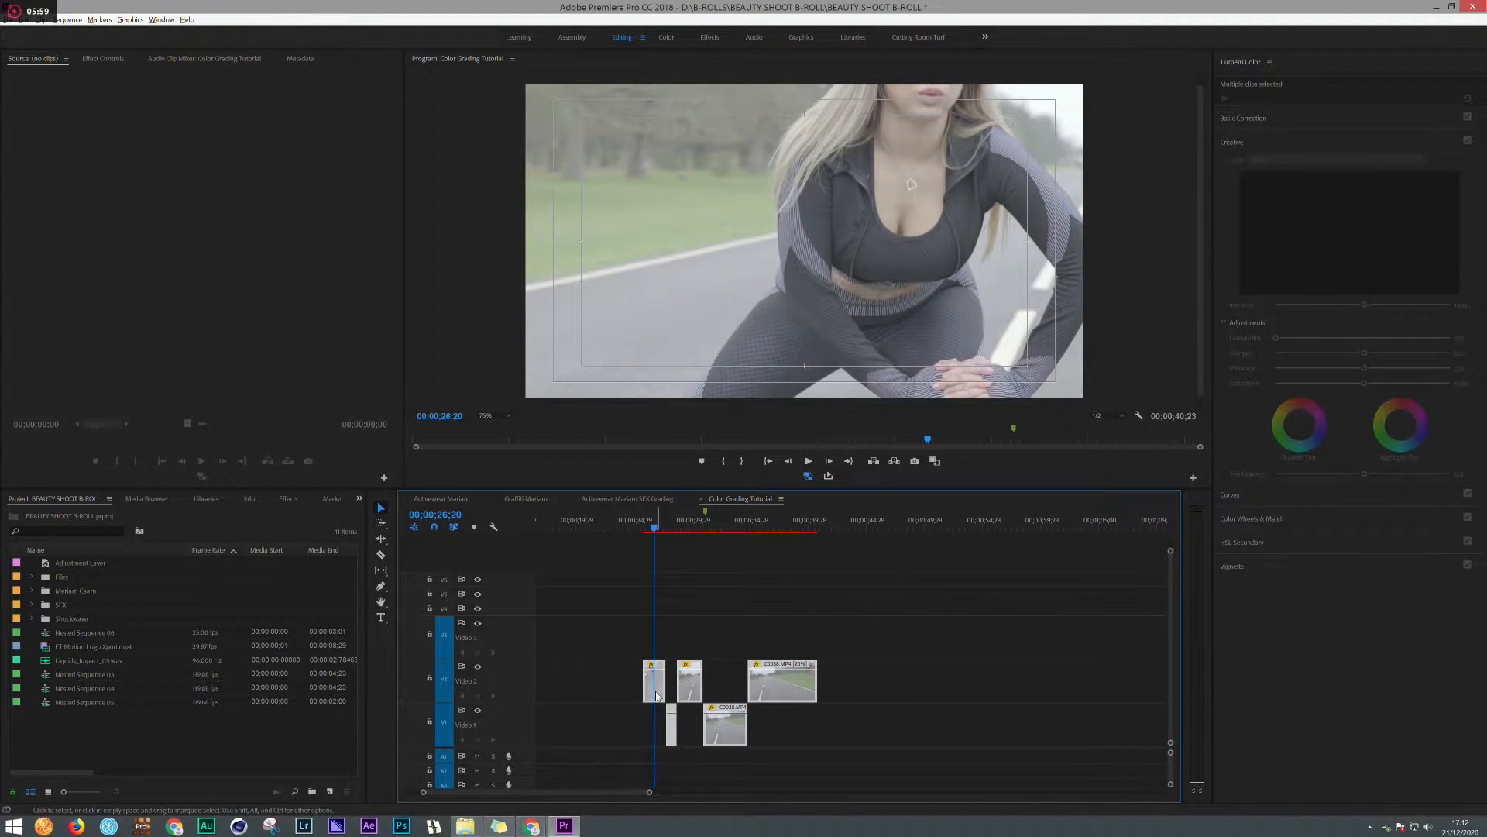
{"action": "left_click_drag", "start_coordinate": [655, 692], "coordinate": [1124, 689]}
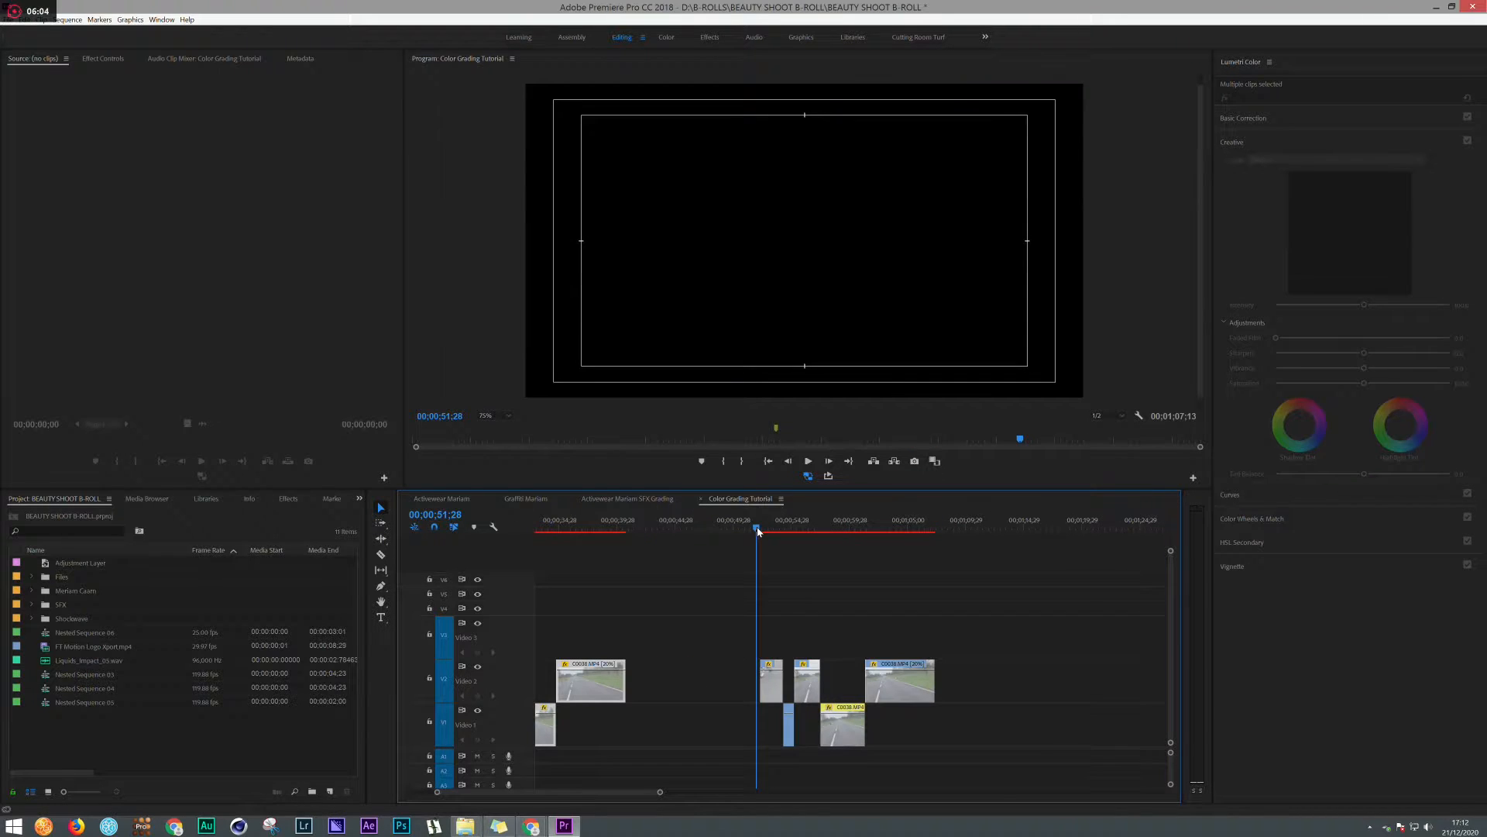
{"action": "left_click_drag", "start_coordinate": [758, 530], "coordinate": [758, 531]}
Step: Scrub through the first duplicated clip and highlight the whole group of copies to review the flat footage
{"action": "left_click", "coordinate": [766, 529]}
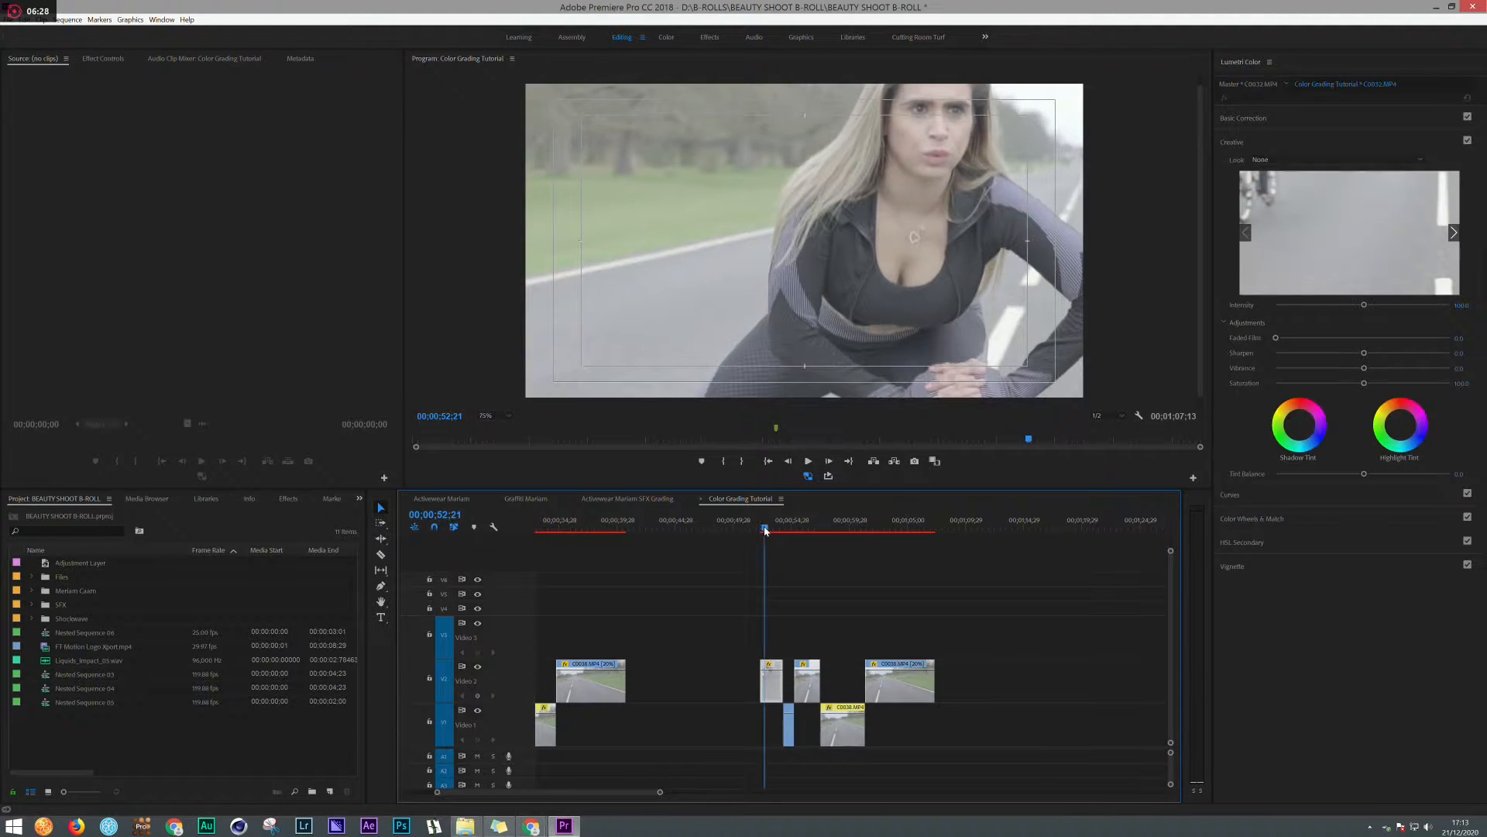
{"action": "left_click_drag", "start_coordinate": [765, 529], "coordinate": [770, 529]}
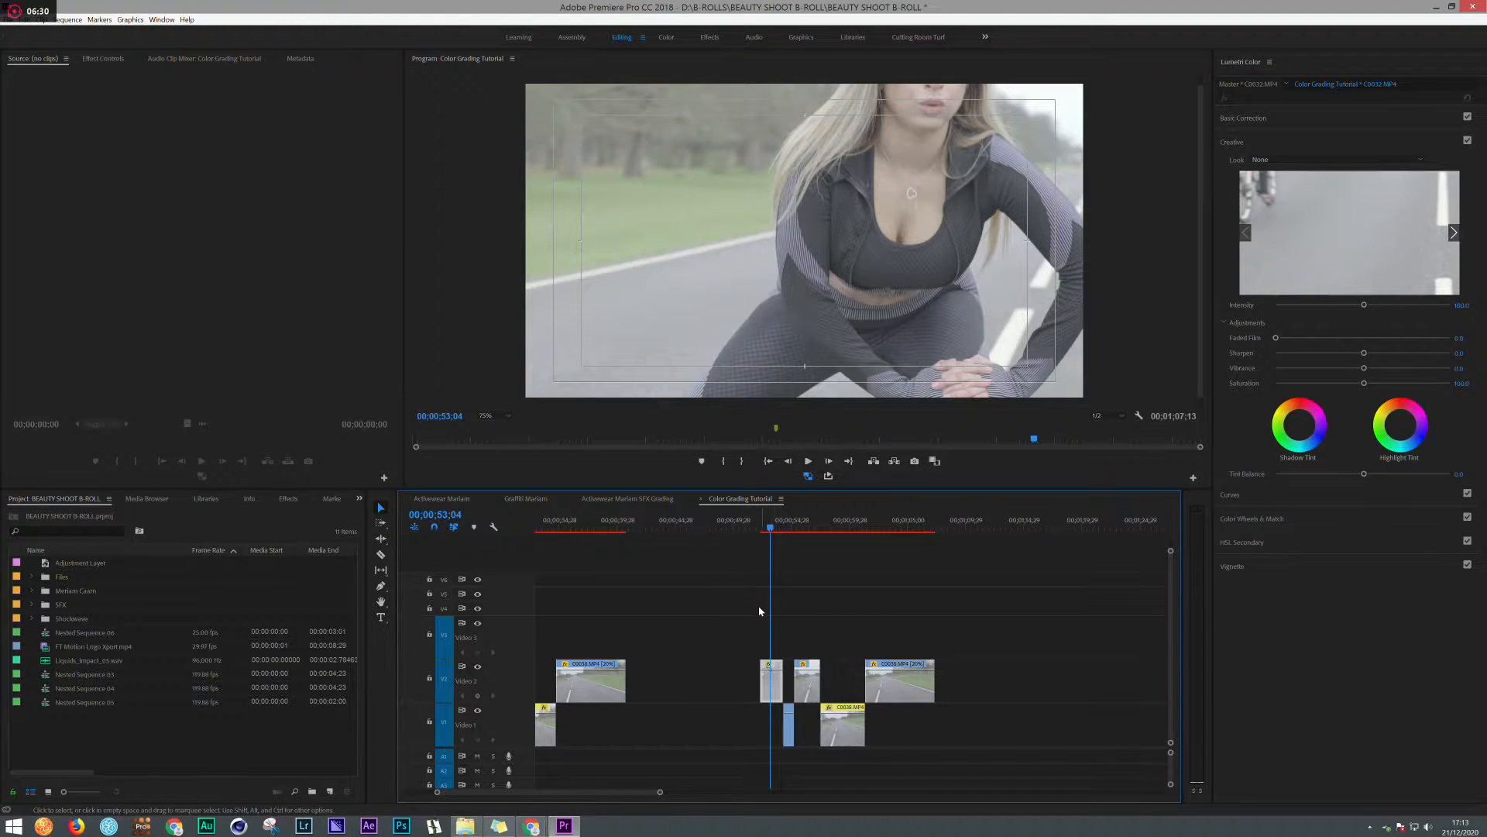
{"action": "left_click_drag", "start_coordinate": [743, 641], "coordinate": [902, 722]}
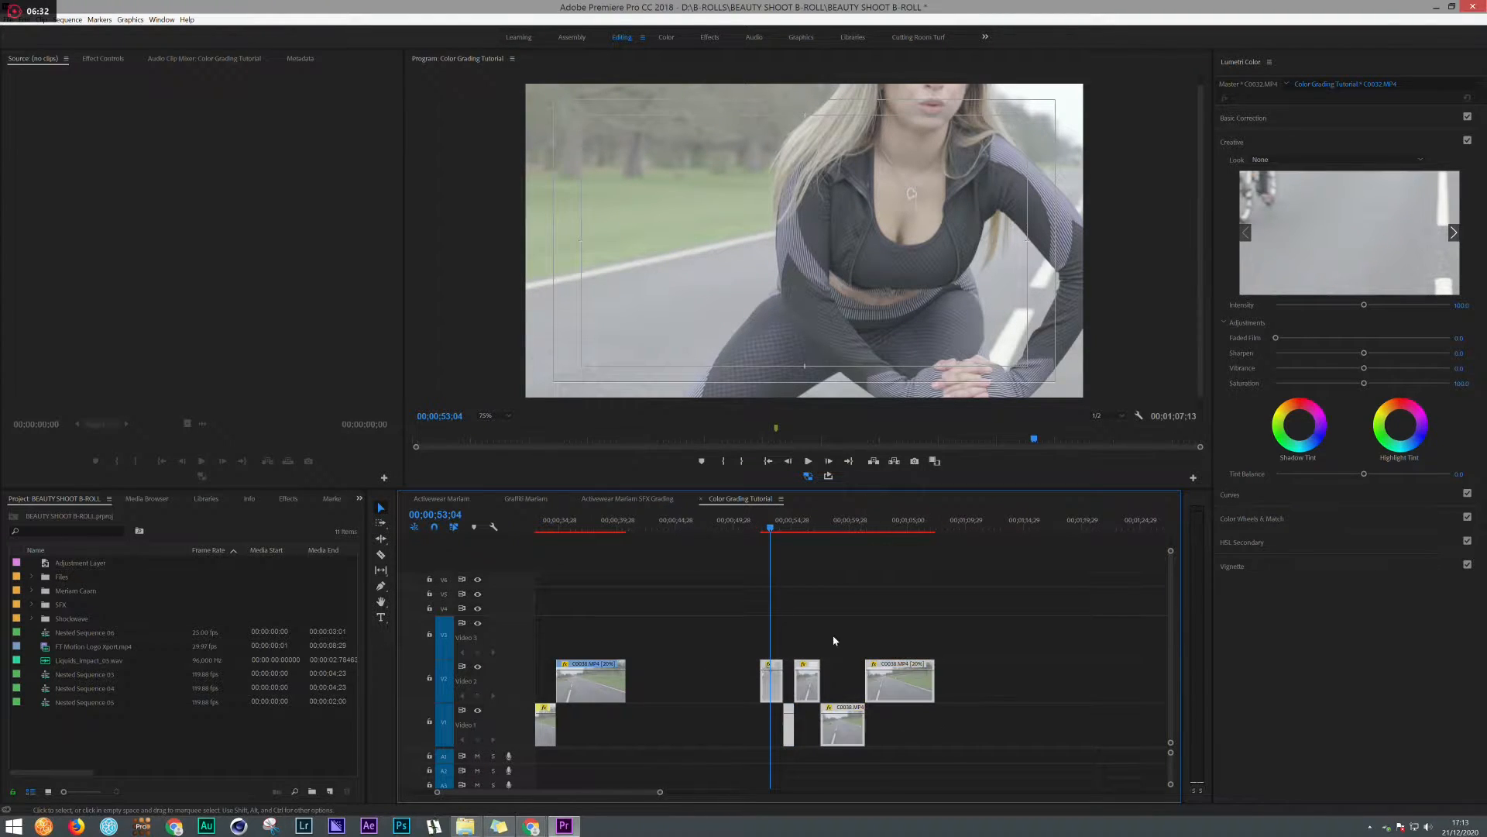
{"action": "mouse_move", "coordinate": [767, 532]}
{"action": "left_mouse_down"}
{"action": "mouse_move", "coordinate": [794, 535]}
{"action": "mouse_move", "coordinate": [764, 532]}
{"action": "left_mouse_up"}
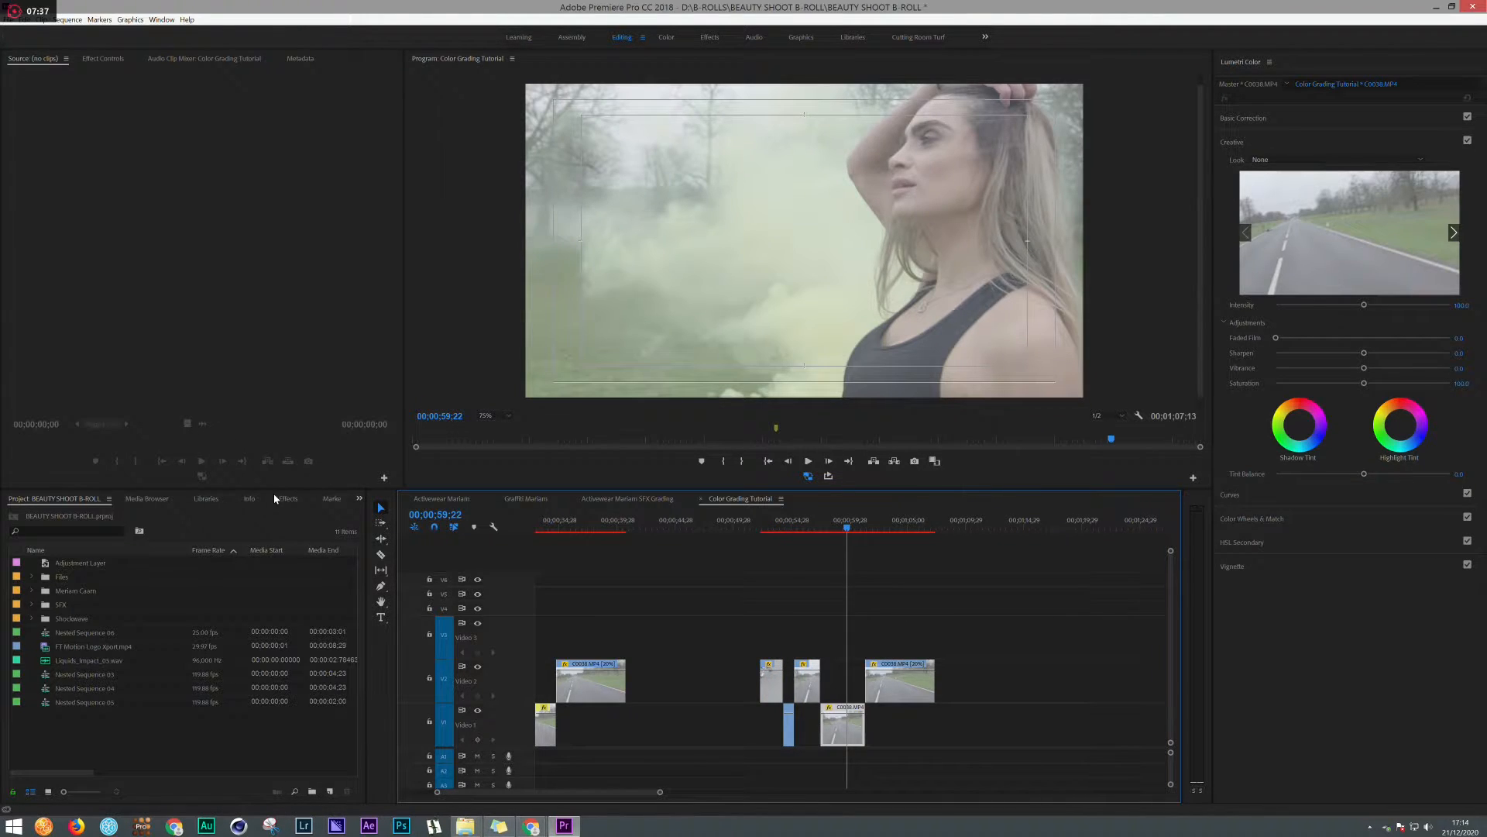
Step: Search the effects library for the Lumetri Color effect
{"action": "left_click", "coordinate": [282, 499]}
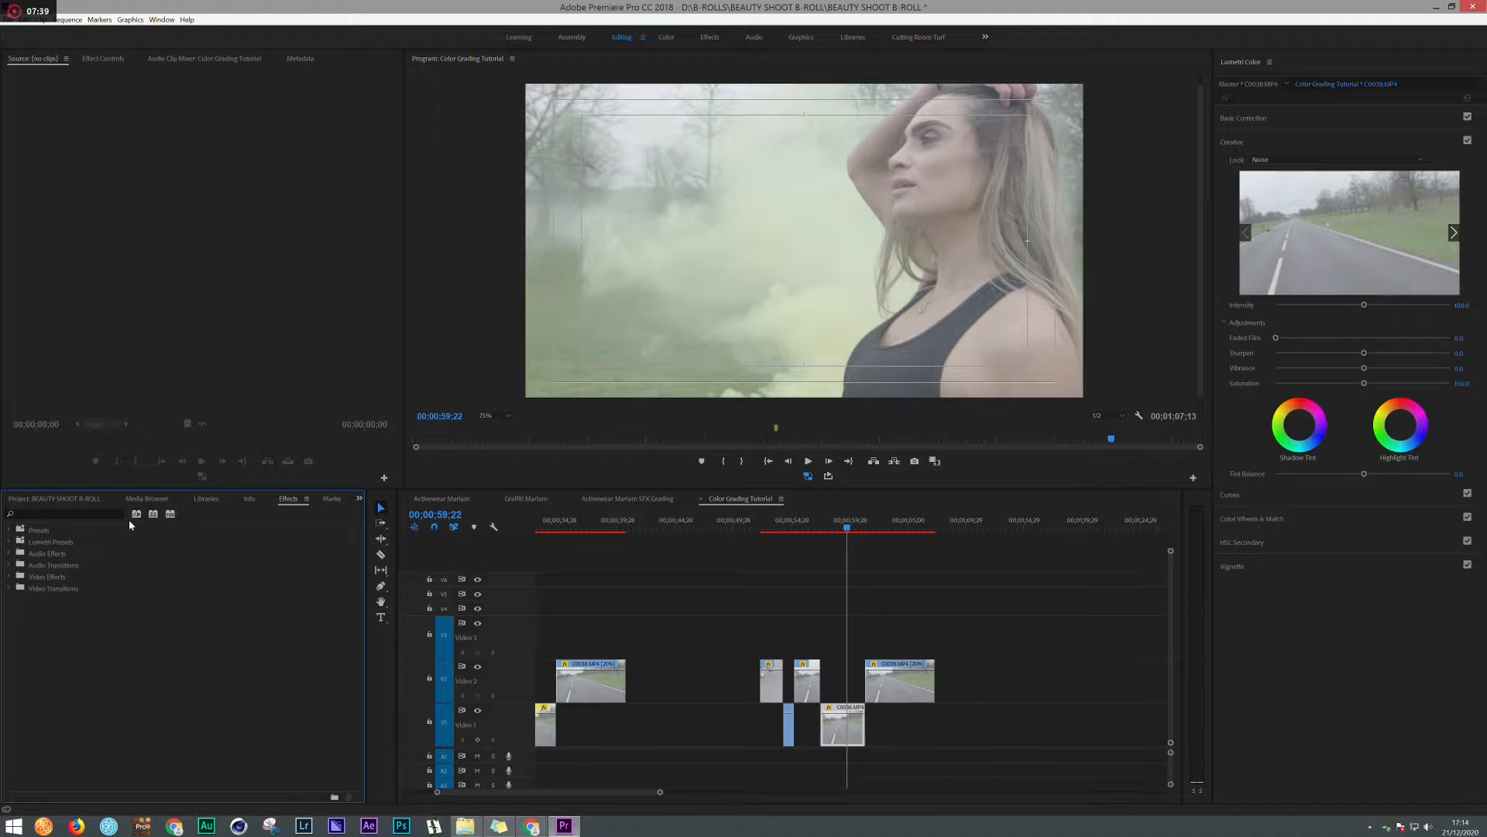
{"action": "left_click", "coordinate": [104, 514]}
{"action": "type", "text": "lumetri col"}
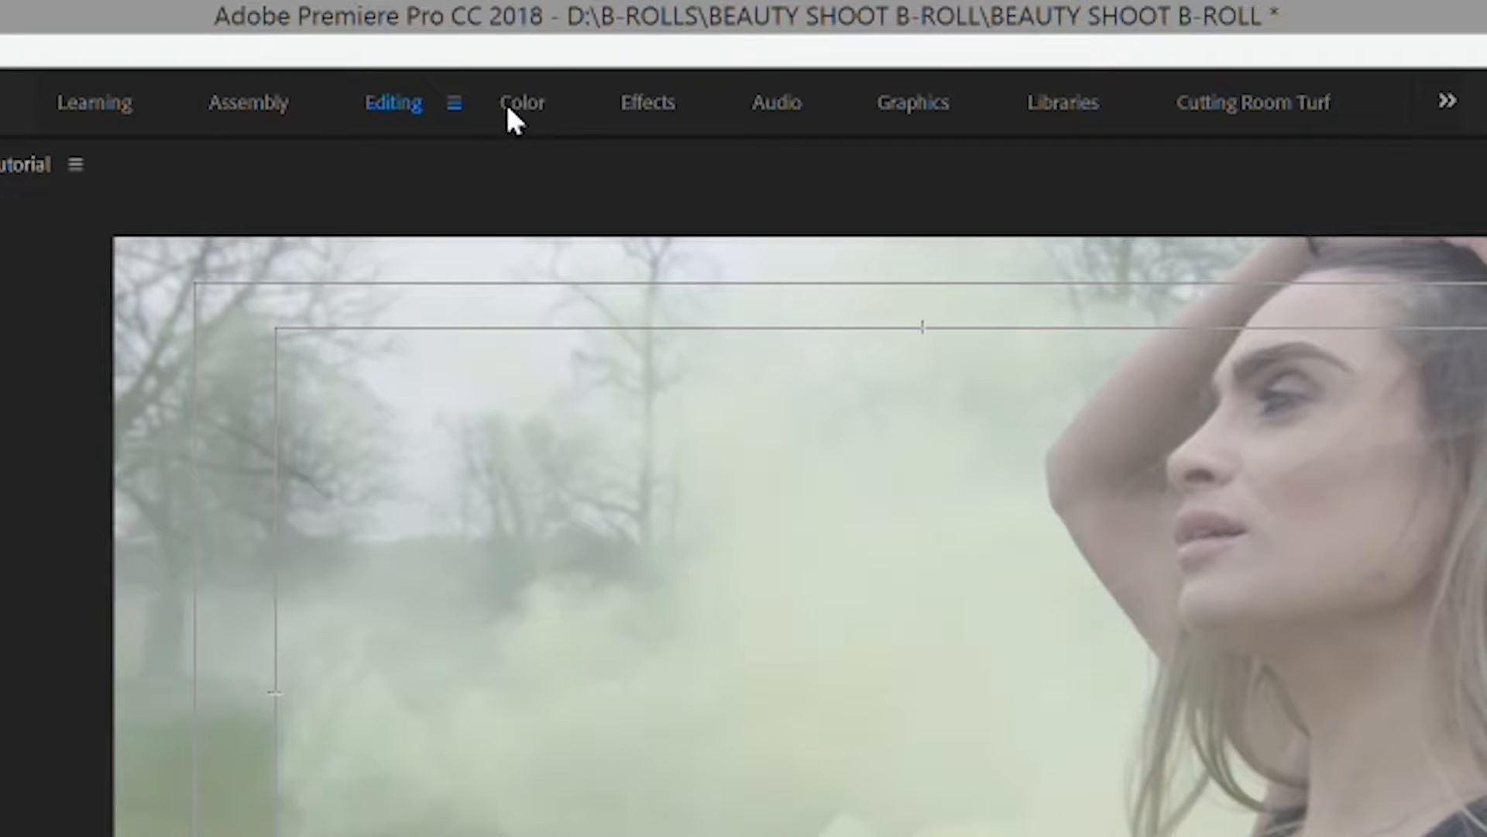
Step: Switch to the Color workspace with the duplicated smoke clip C0038.MP4 selected and Lumetri Scopes in view
{"action": "left_click", "coordinate": [521, 102]}
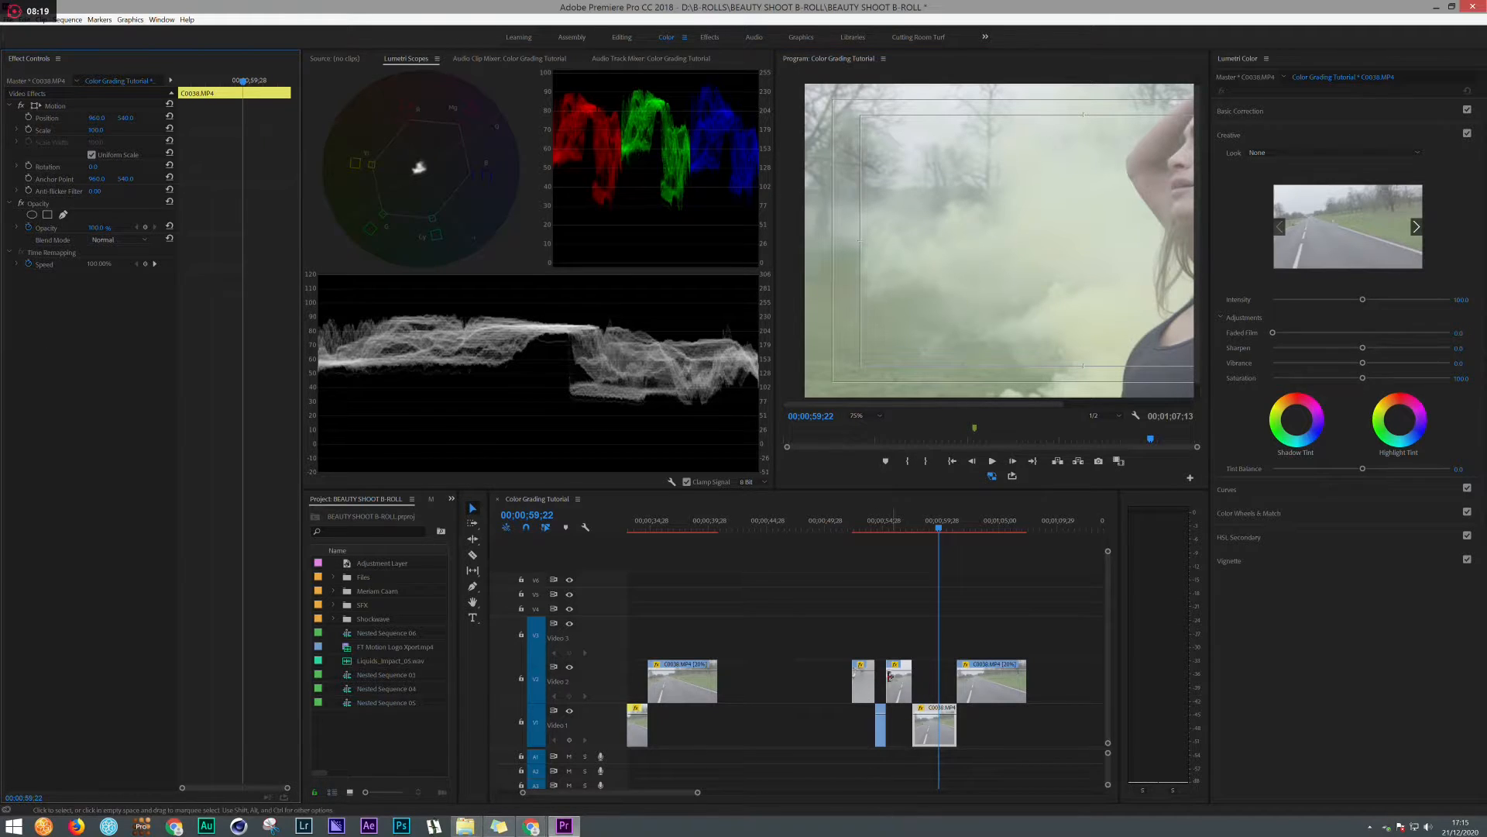
{"action": "left_click", "coordinate": [939, 725]}
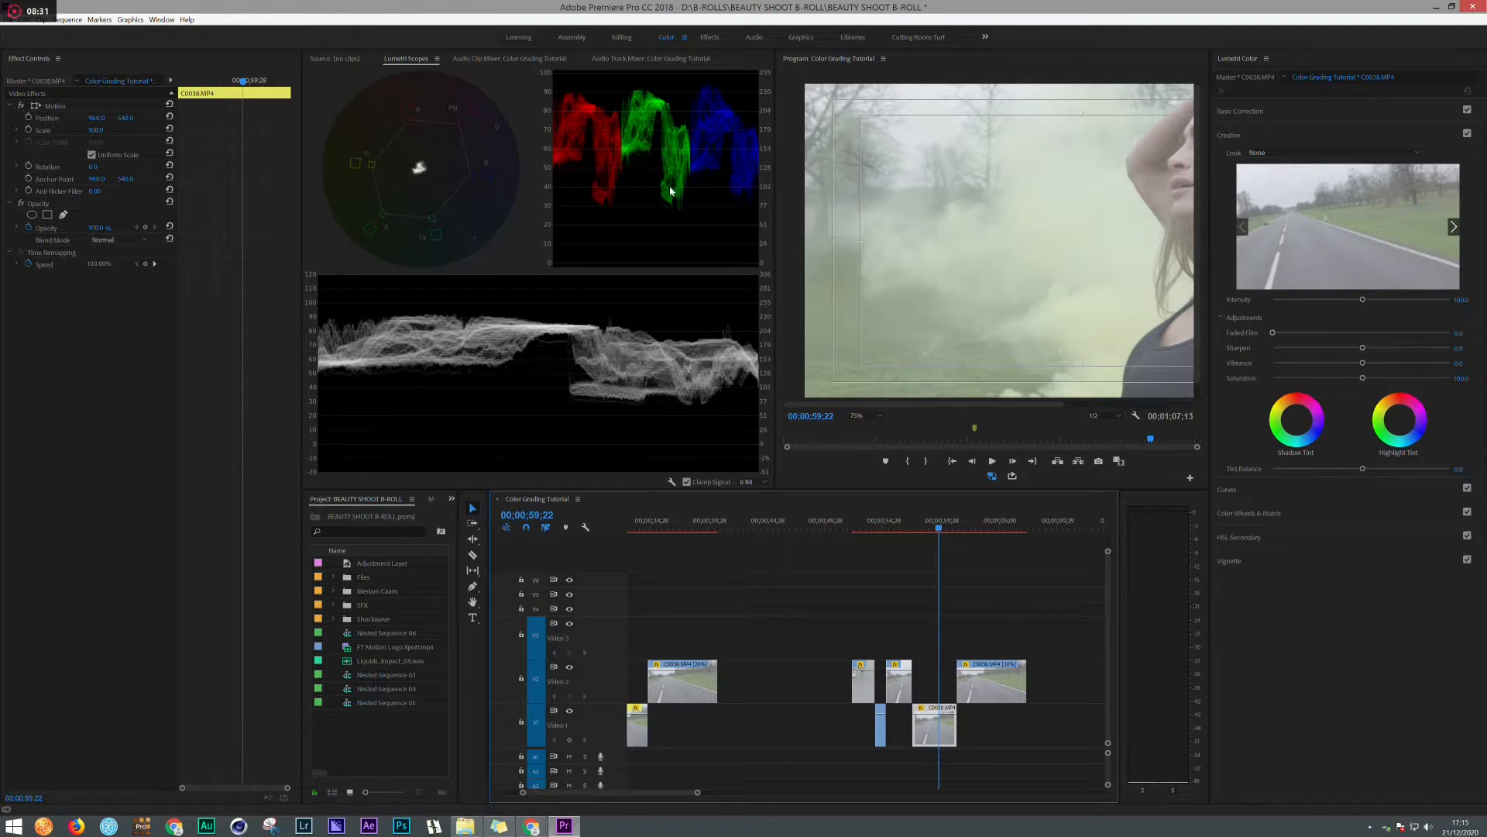
{"action": "left_click", "coordinate": [162, 19]}
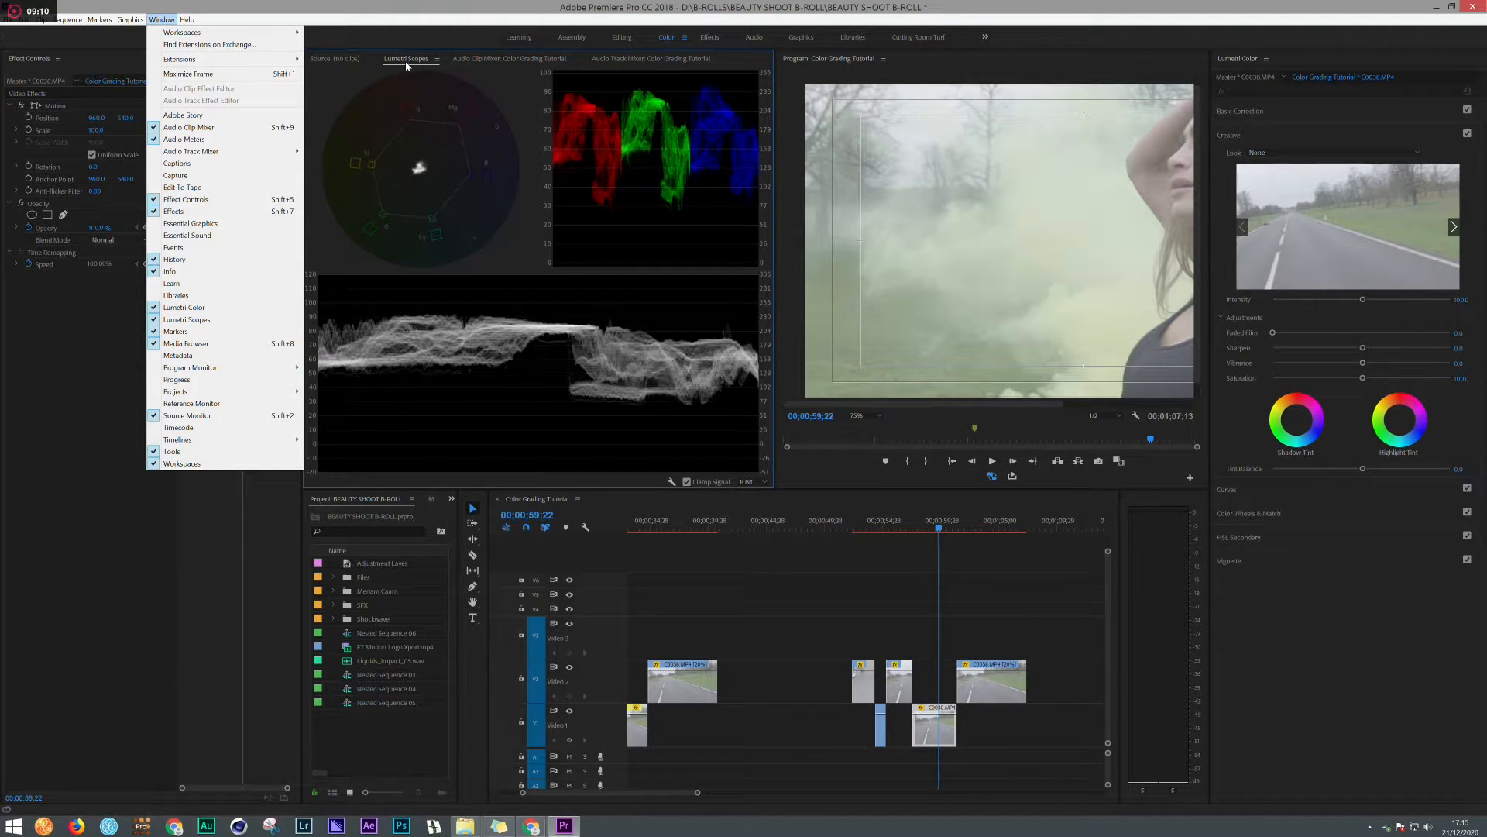
{"action": "left_click", "coordinate": [414, 64]}
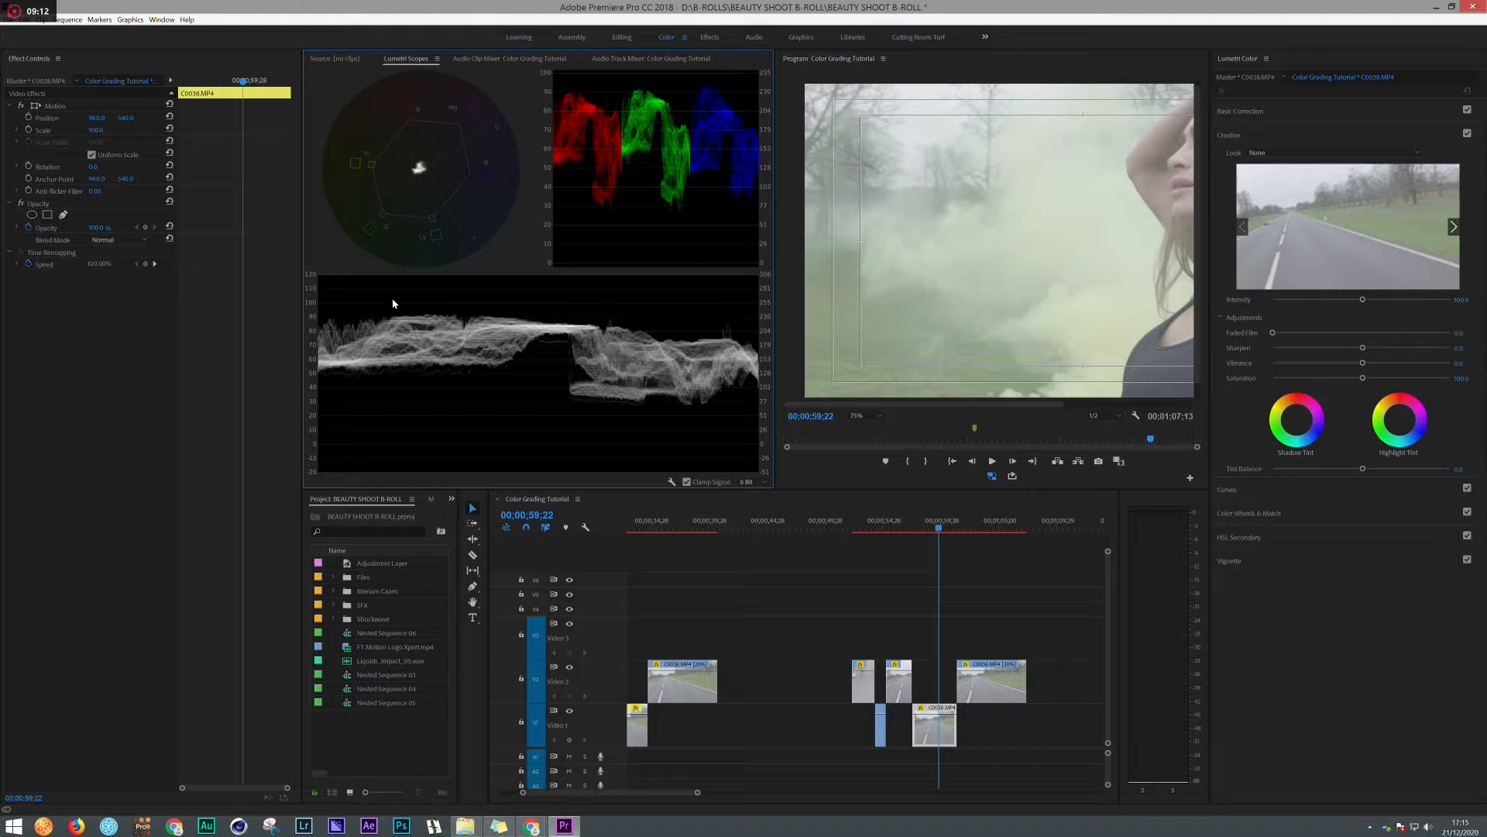
Step: Set the program preview zoom to Fit and widen the program monitor by narrowing the scopes area
{"action": "left_click", "coordinate": [866, 415]}
{"action": "left_click", "coordinate": [862, 425]}
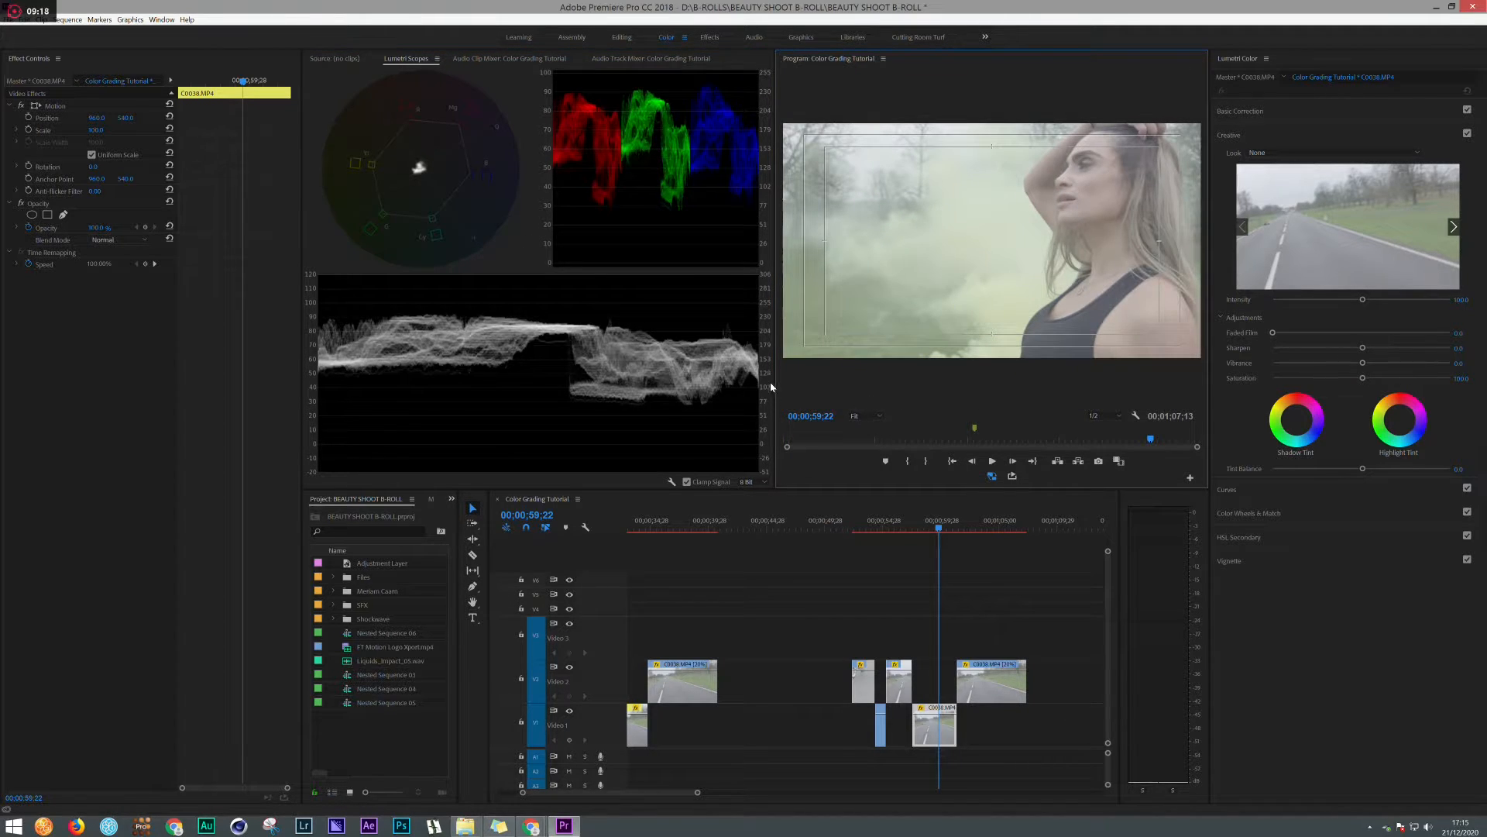
{"action": "left_click_drag", "start_coordinate": [778, 351], "coordinate": [741, 354]}
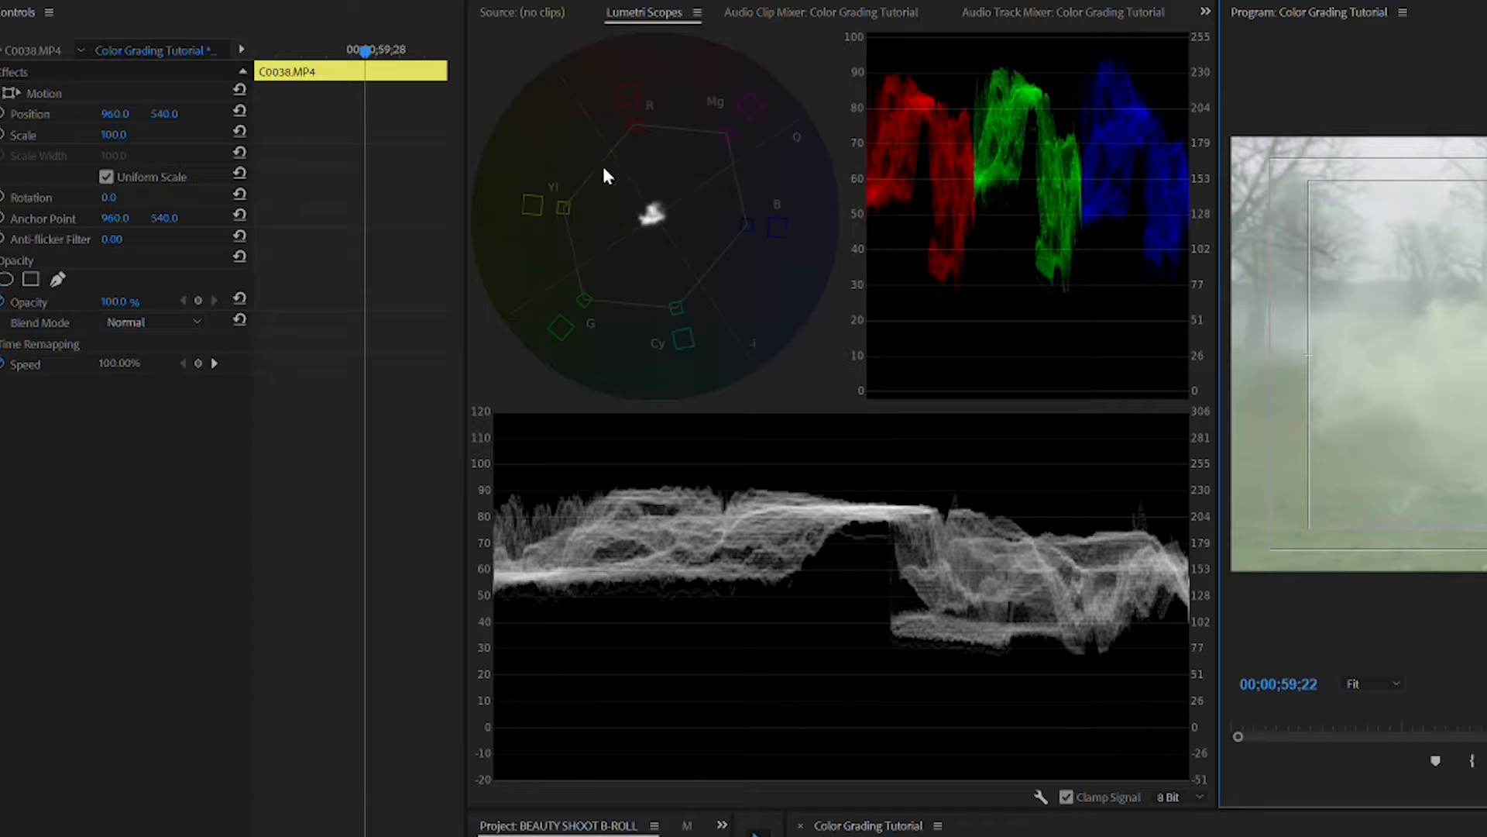
Step: Examine which scope types are available and enabled in Lumetri Scopes
{"action": "right_click", "coordinate": [646, 174]}
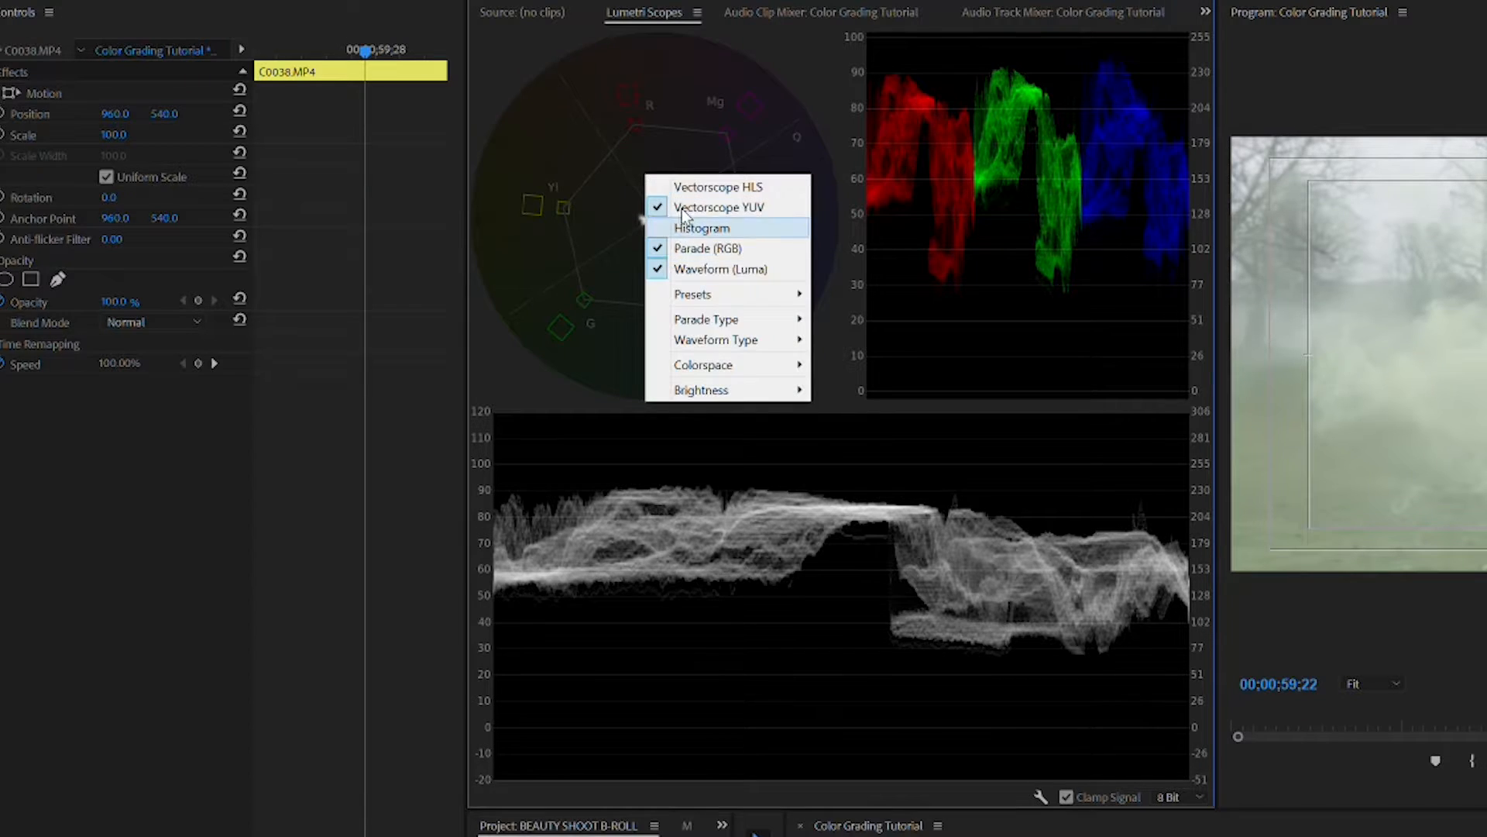
{"action": "left_click", "coordinate": [577, 168]}
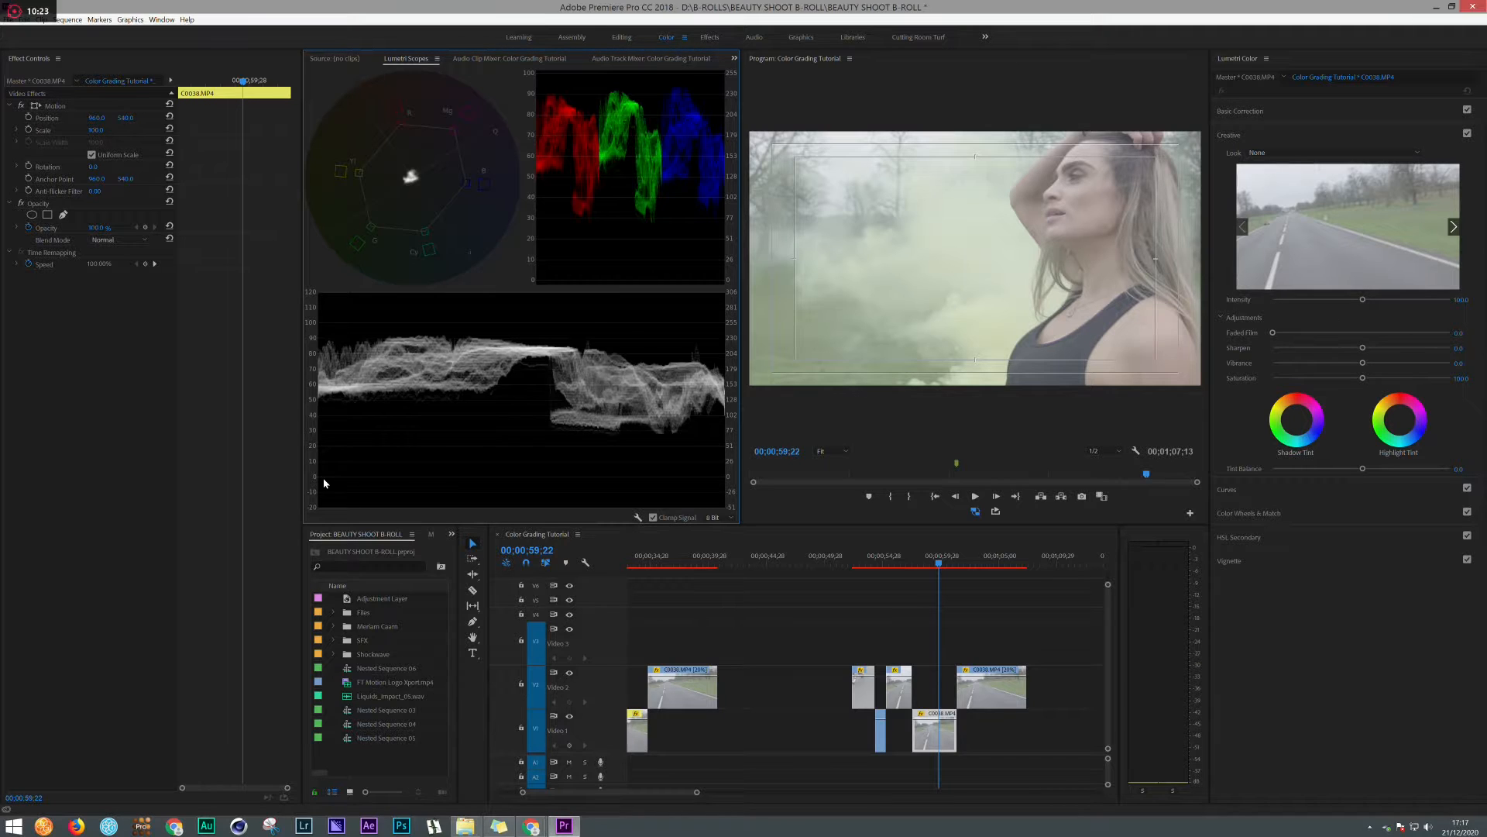
Step: Lower the smoke clip's Shadows to -99.3 in the Basic Correction settings
{"action": "left_click", "coordinate": [1238, 112]}
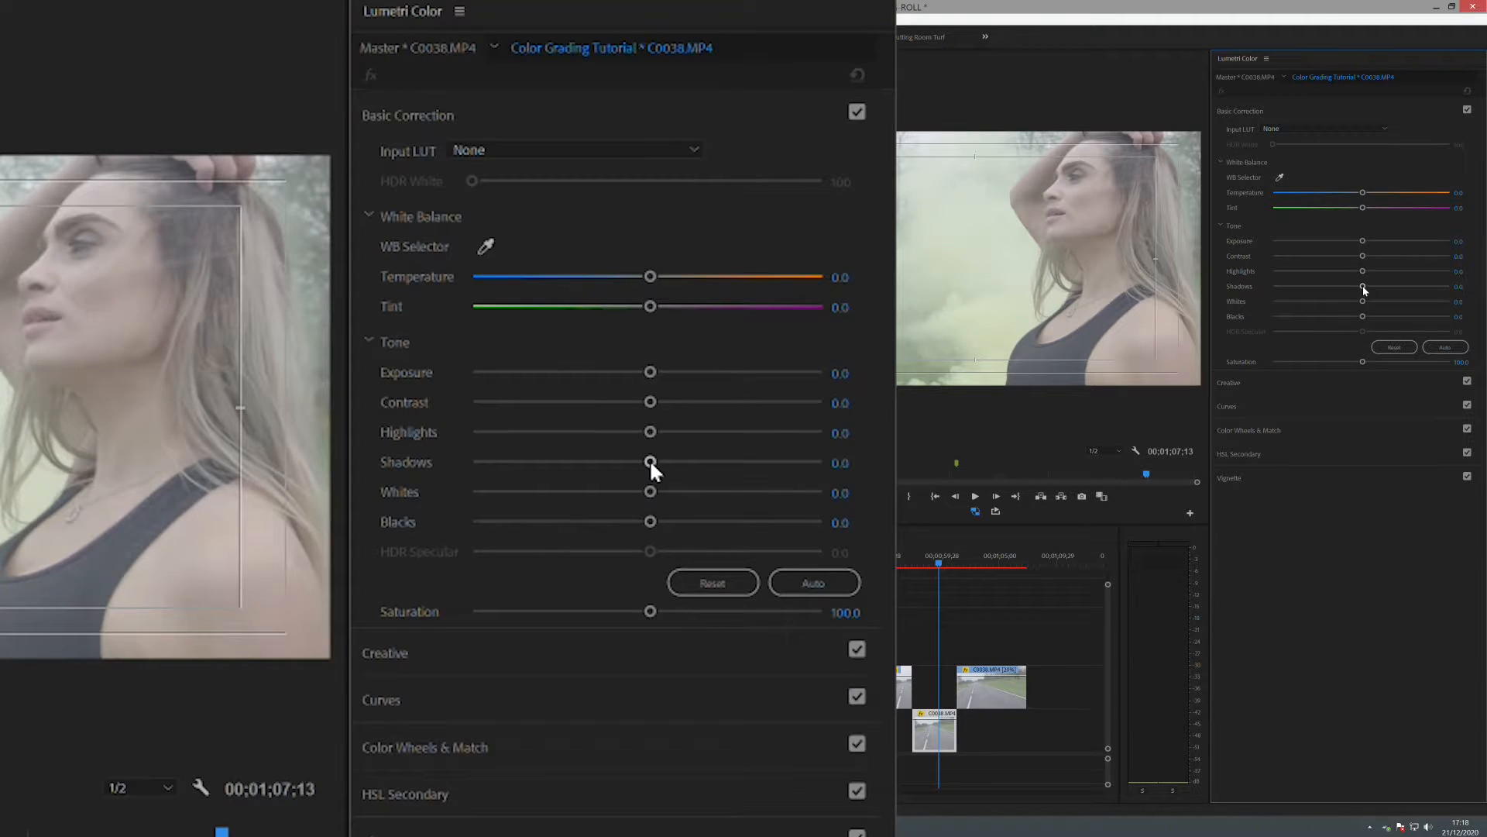
{"action": "left_click_drag", "start_coordinate": [1363, 287], "coordinate": [1307, 288]}
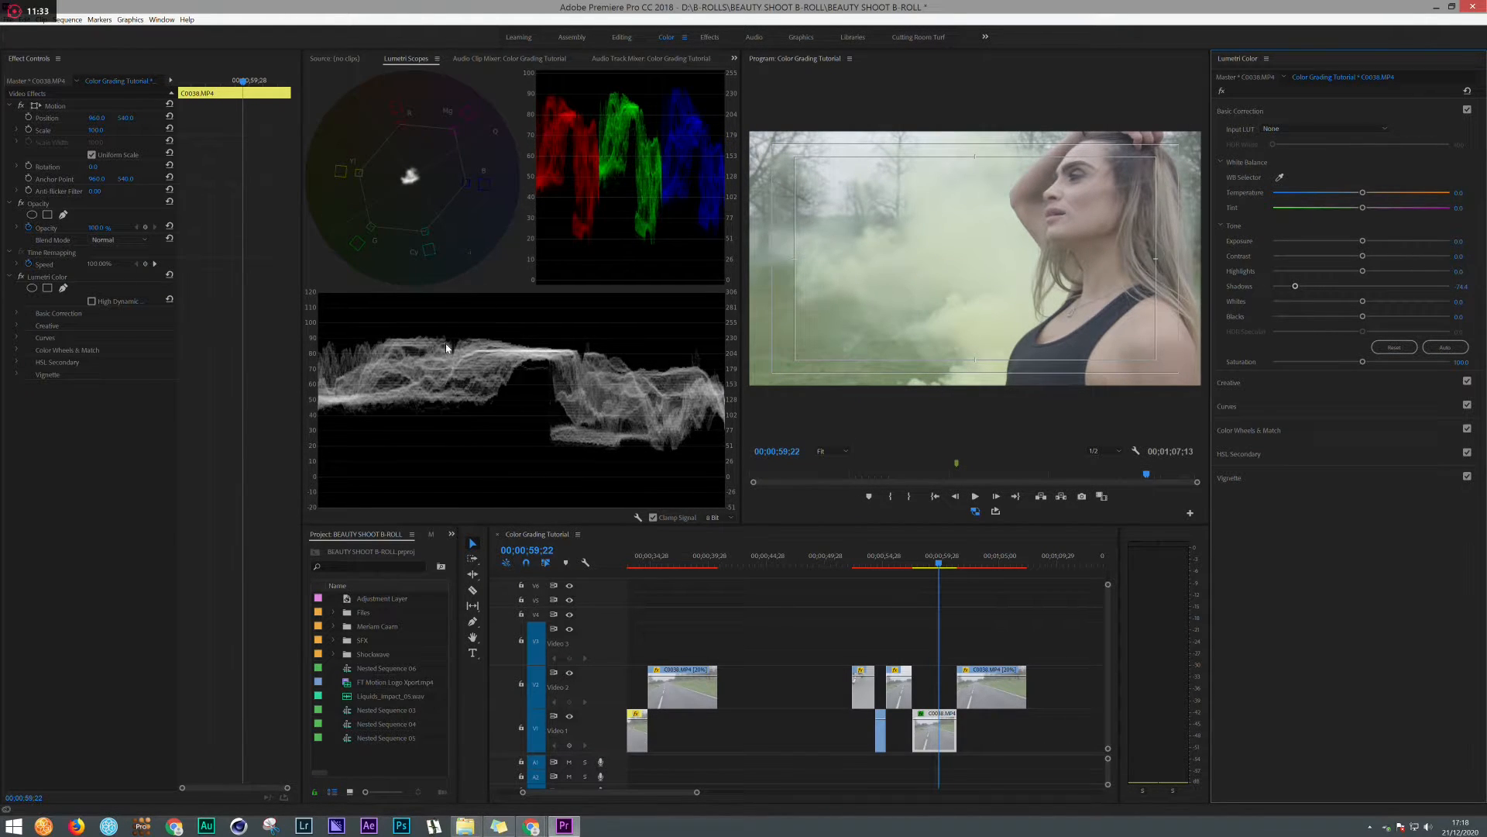
{"action": "left_click_drag", "start_coordinate": [1292, 288], "coordinate": [1272, 291]}
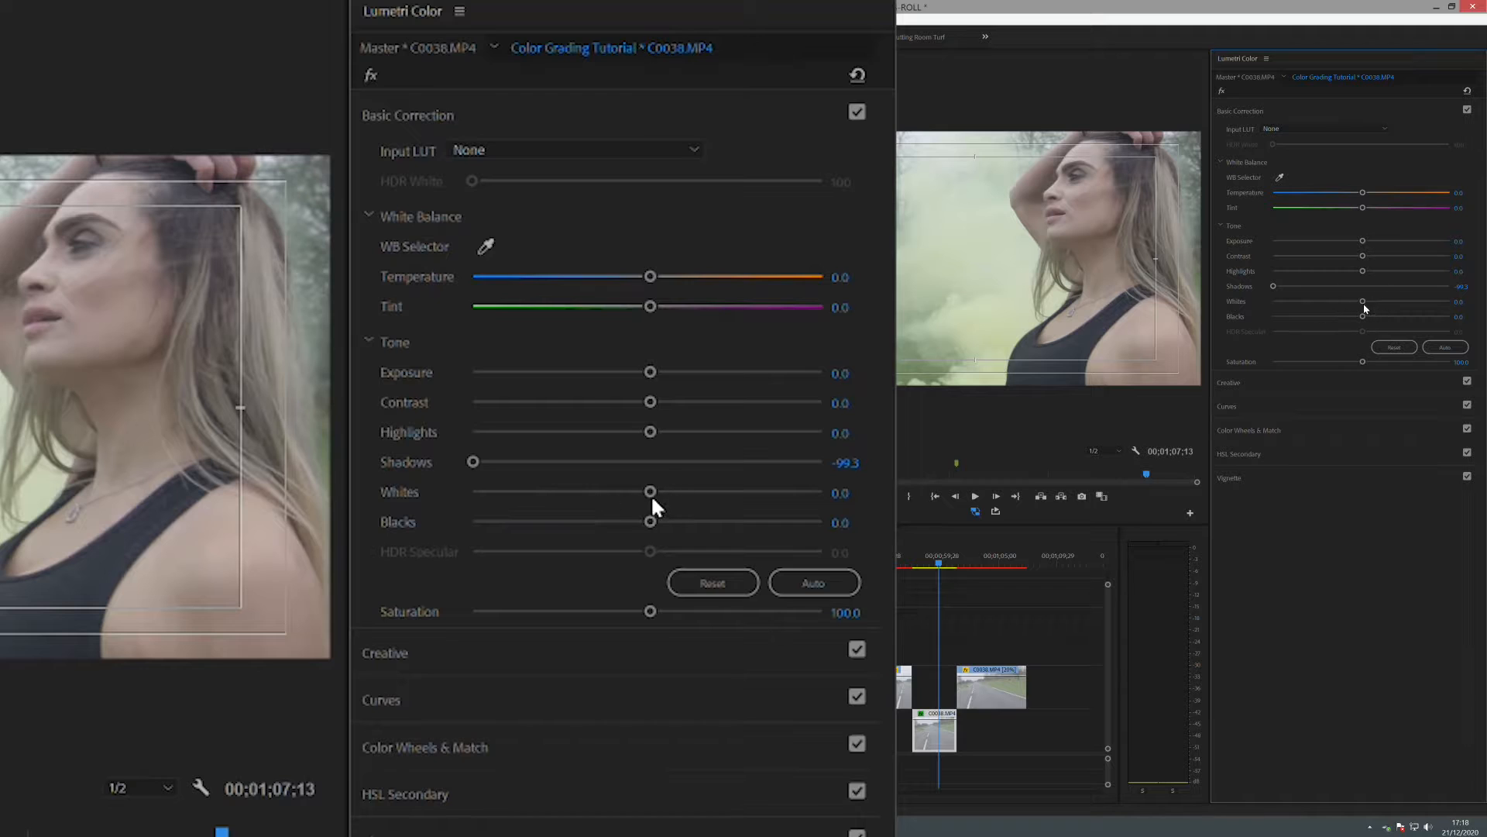
Step: Set the smoke clip's Whites to about 24 and its Blacks to -100 in Basic Correction
{"action": "left_click_drag", "start_coordinate": [1364, 303], "coordinate": [1476, 305]}
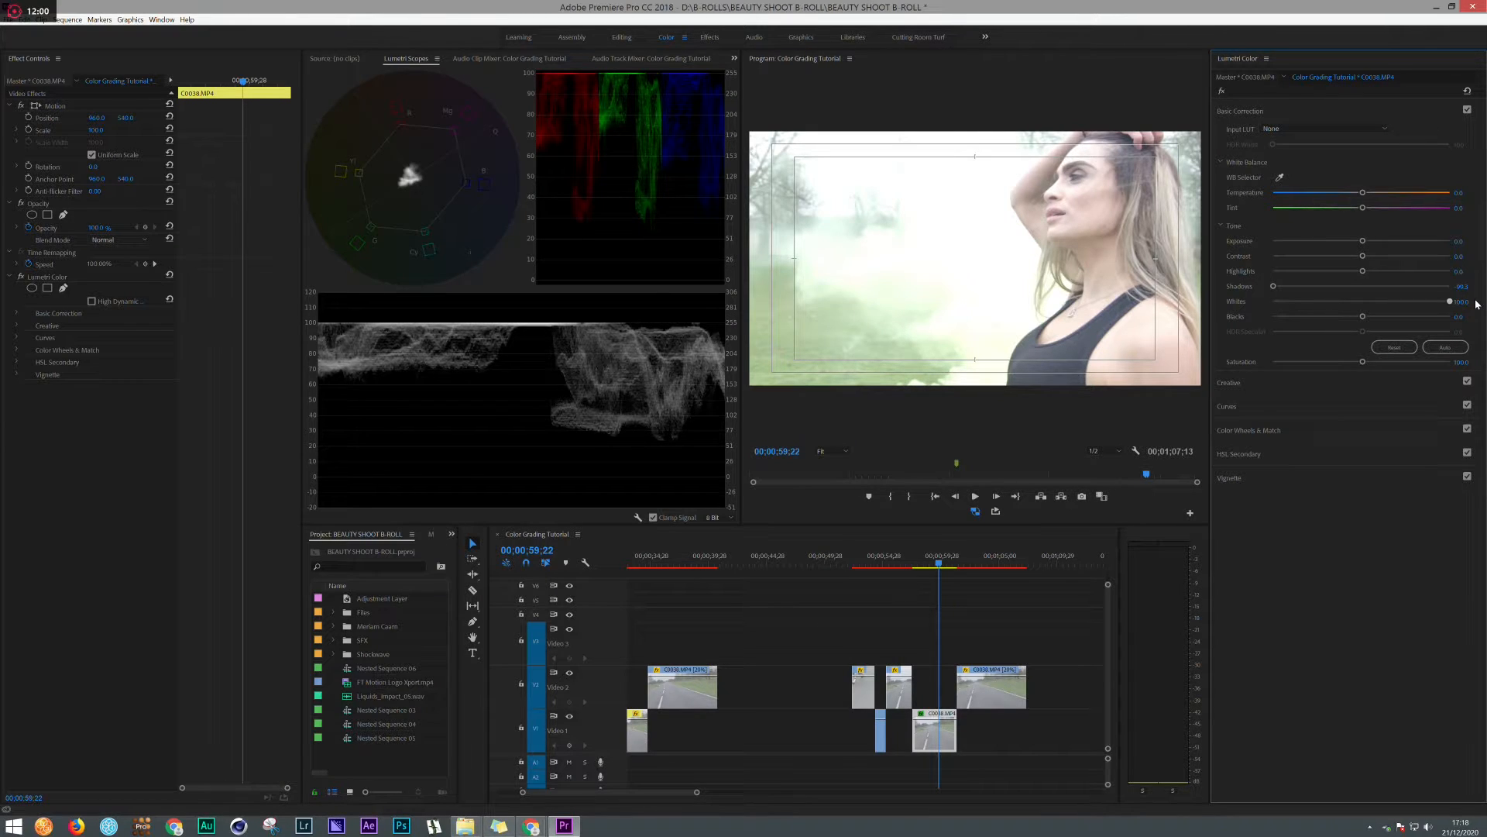
{"action": "left_click_drag", "start_coordinate": [1476, 305], "coordinate": [1384, 327]}
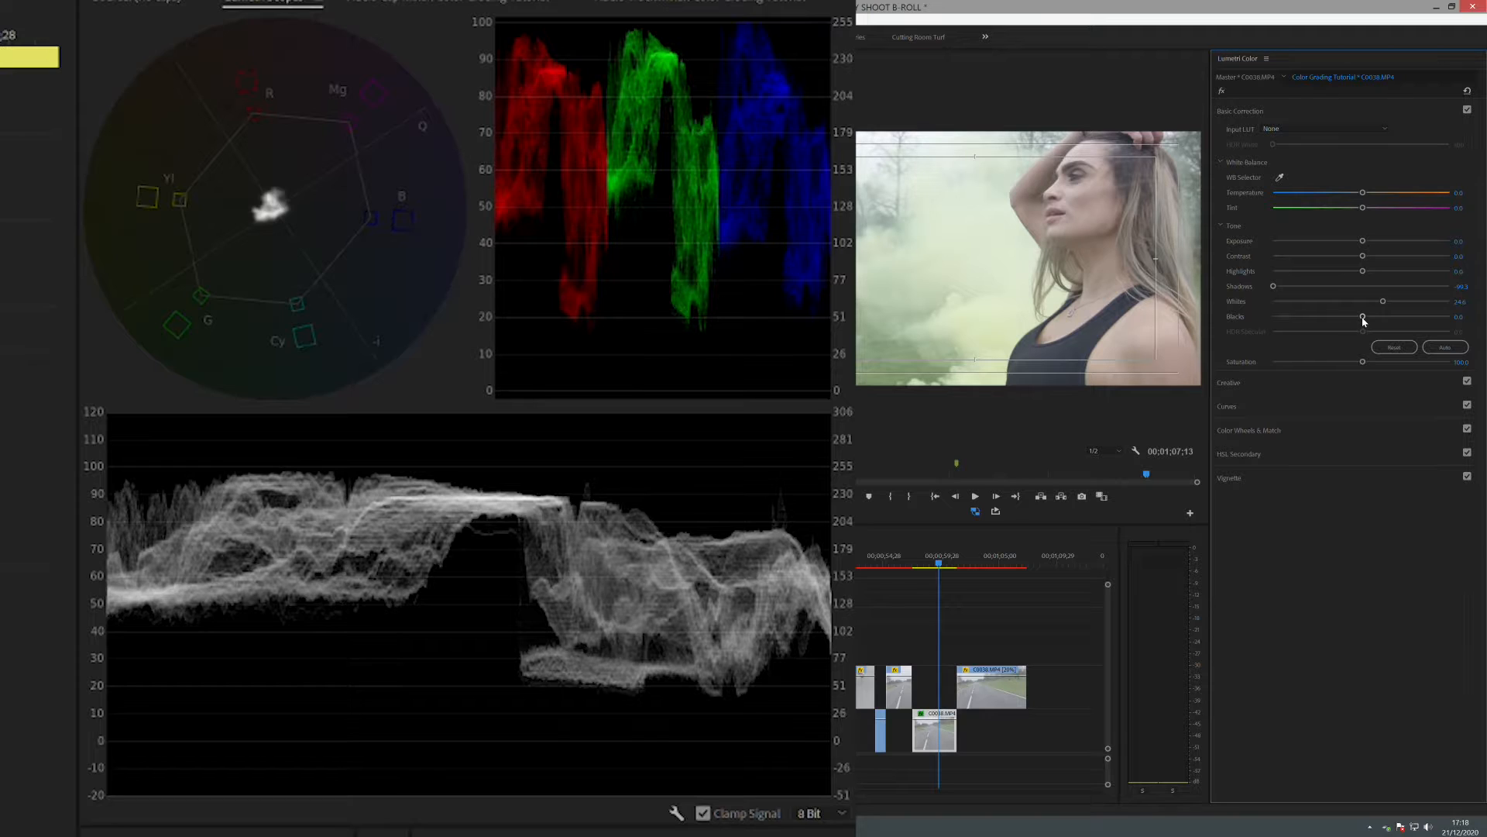
{"action": "left_click_drag", "start_coordinate": [1363, 320], "coordinate": [1271, 320]}
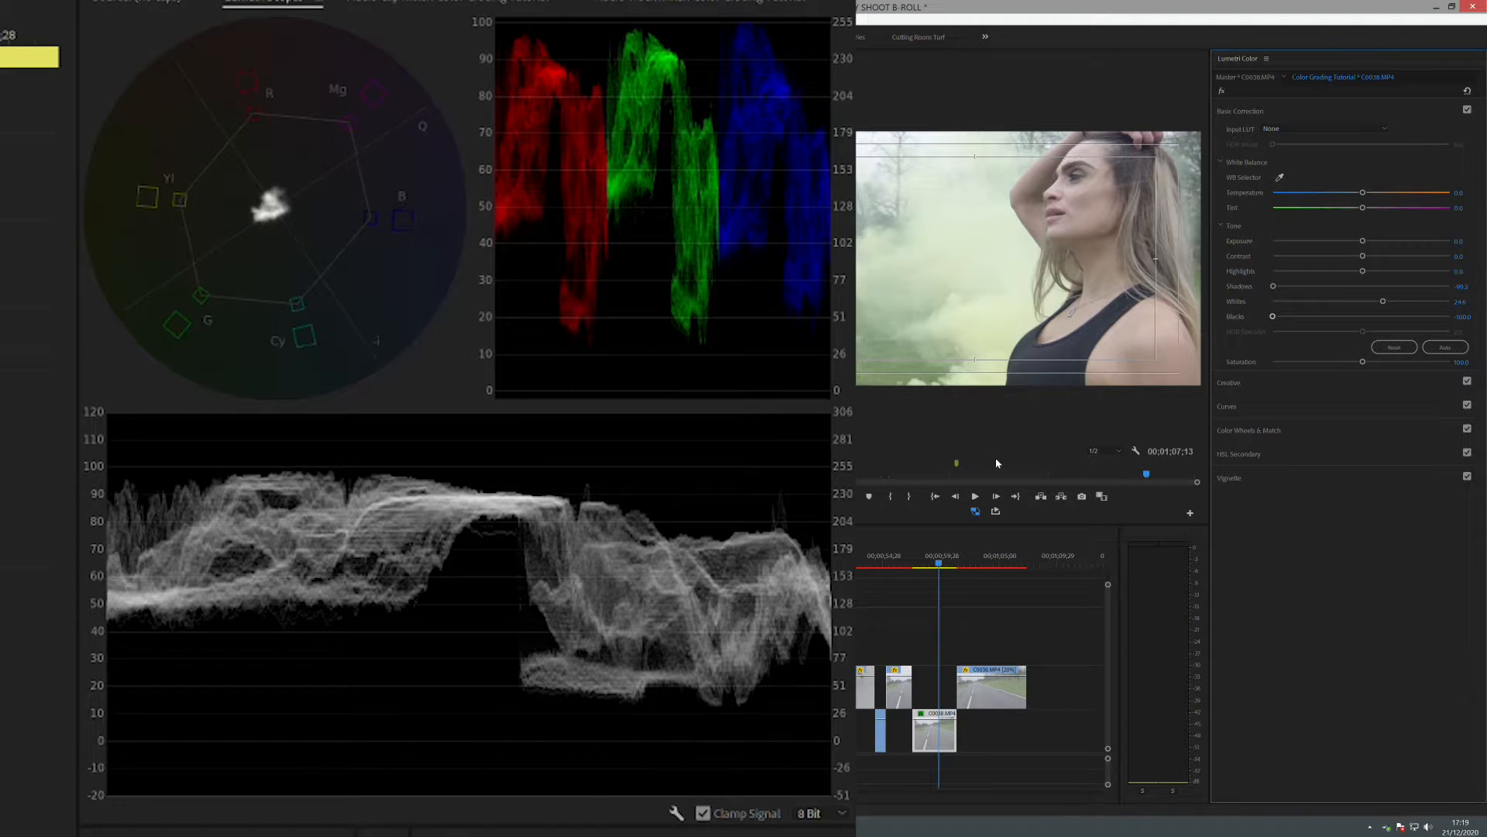
Step: Darken the smoke clip's shadows by lowering the luminance of the Shadows color wheel until the darkest areas sit just above 0 on the waveform
{"action": "left_click", "coordinate": [1235, 431]}
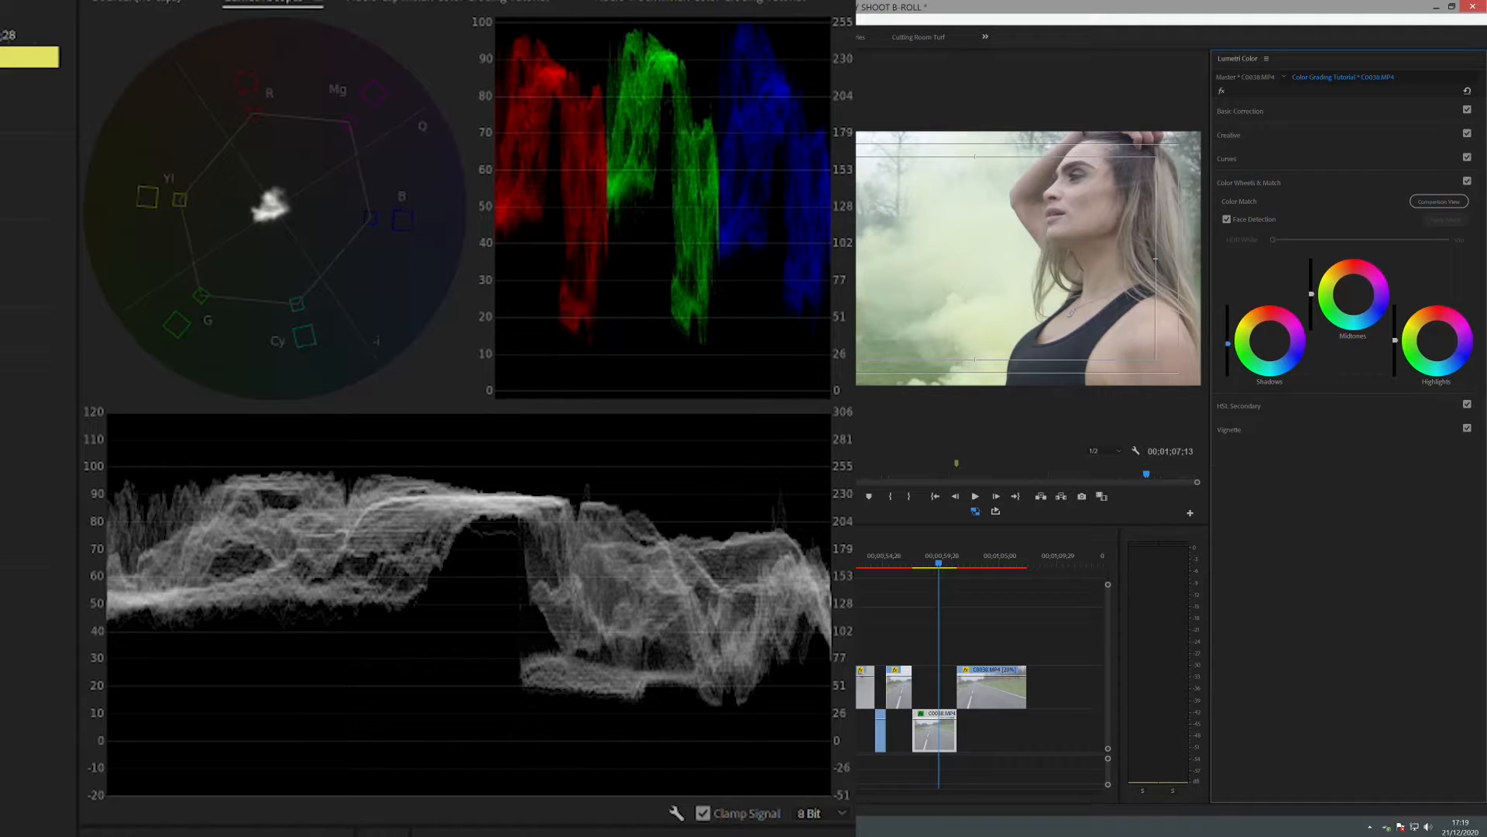
{"action": "left_click_drag", "start_coordinate": [1227, 349], "coordinate": [1228, 367]}
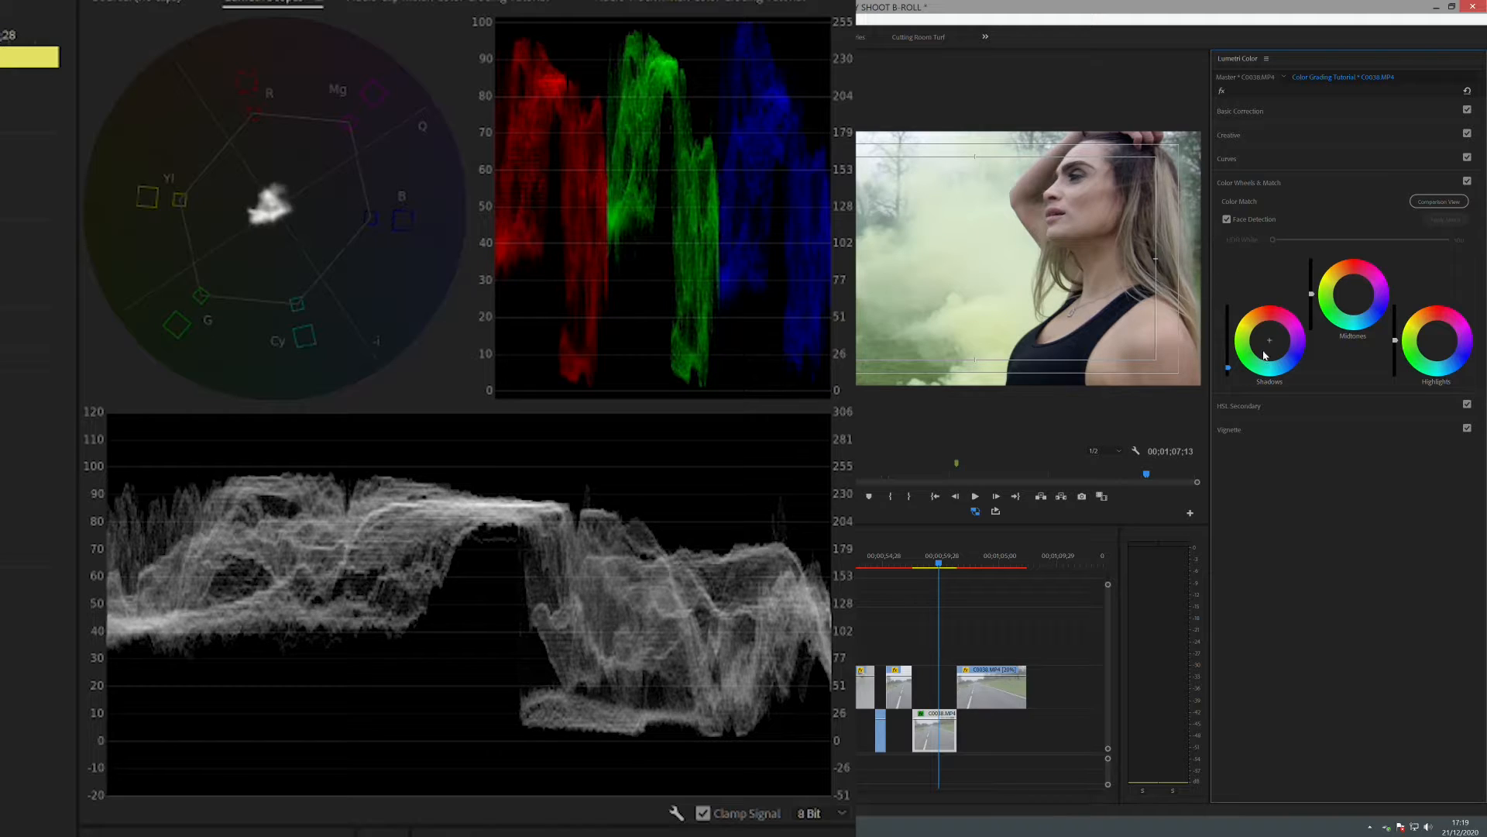
Step: Rebalance the smoke clip's tone in Basic Correction with Highlights at about -55, Shadows at about -80 and Blacks at about -80
{"action": "left_click", "coordinate": [1248, 113]}
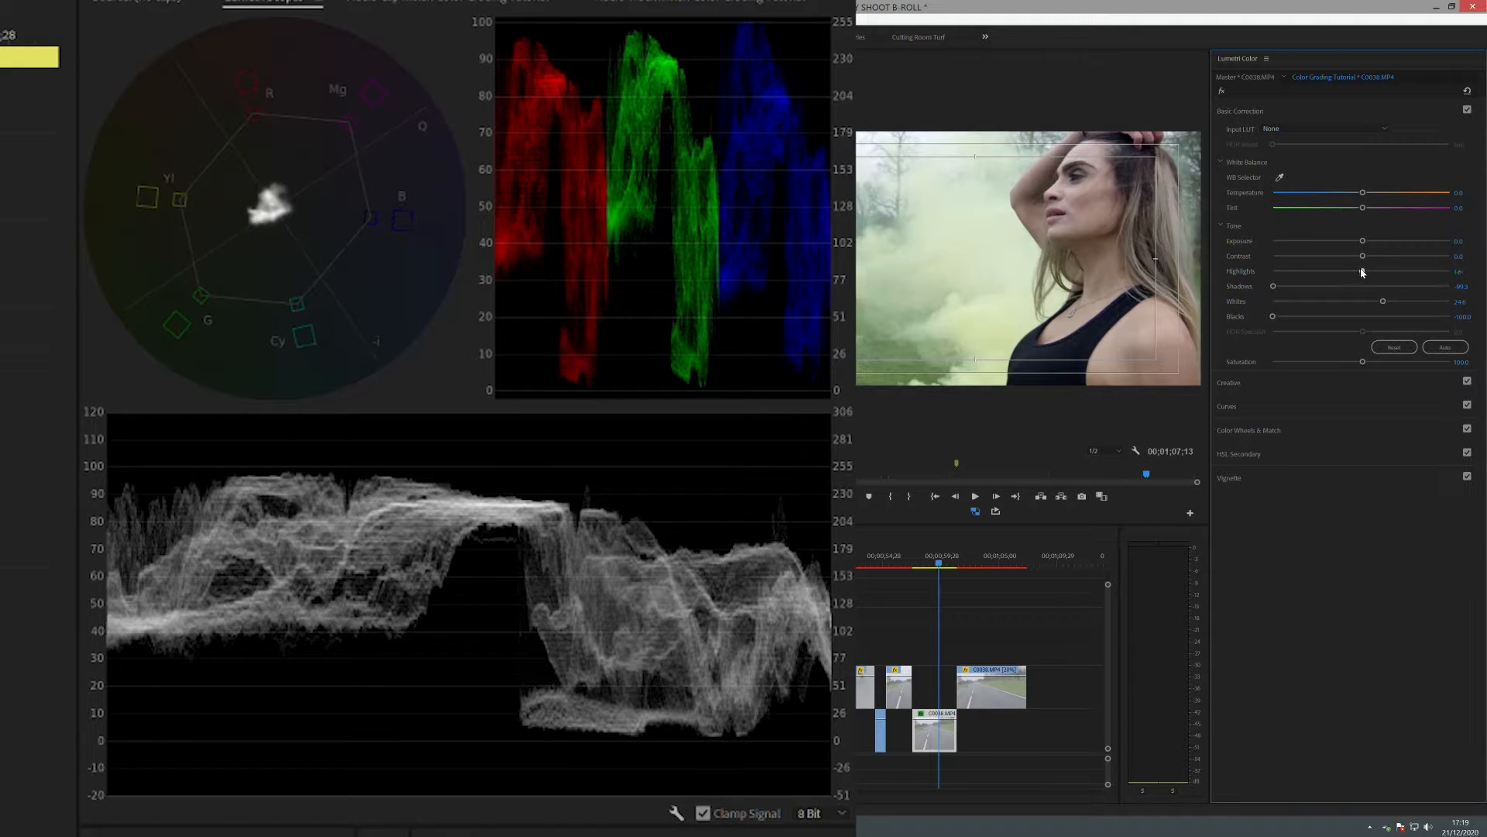
{"action": "left_click_drag", "start_coordinate": [1364, 272], "coordinate": [1315, 286]}
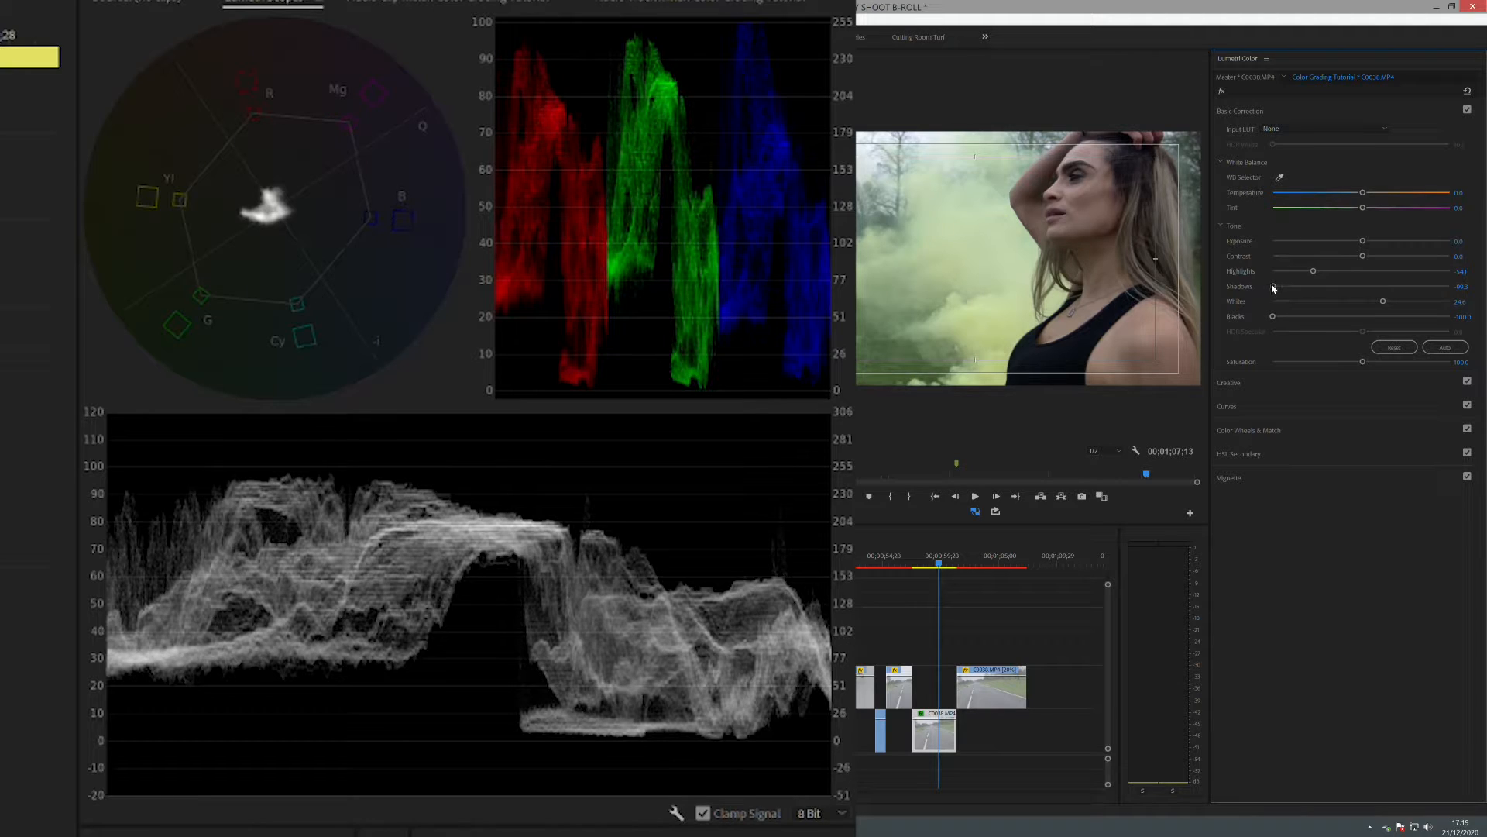
{"action": "left_click_drag", "start_coordinate": [1274, 287], "coordinate": [1292, 289]}
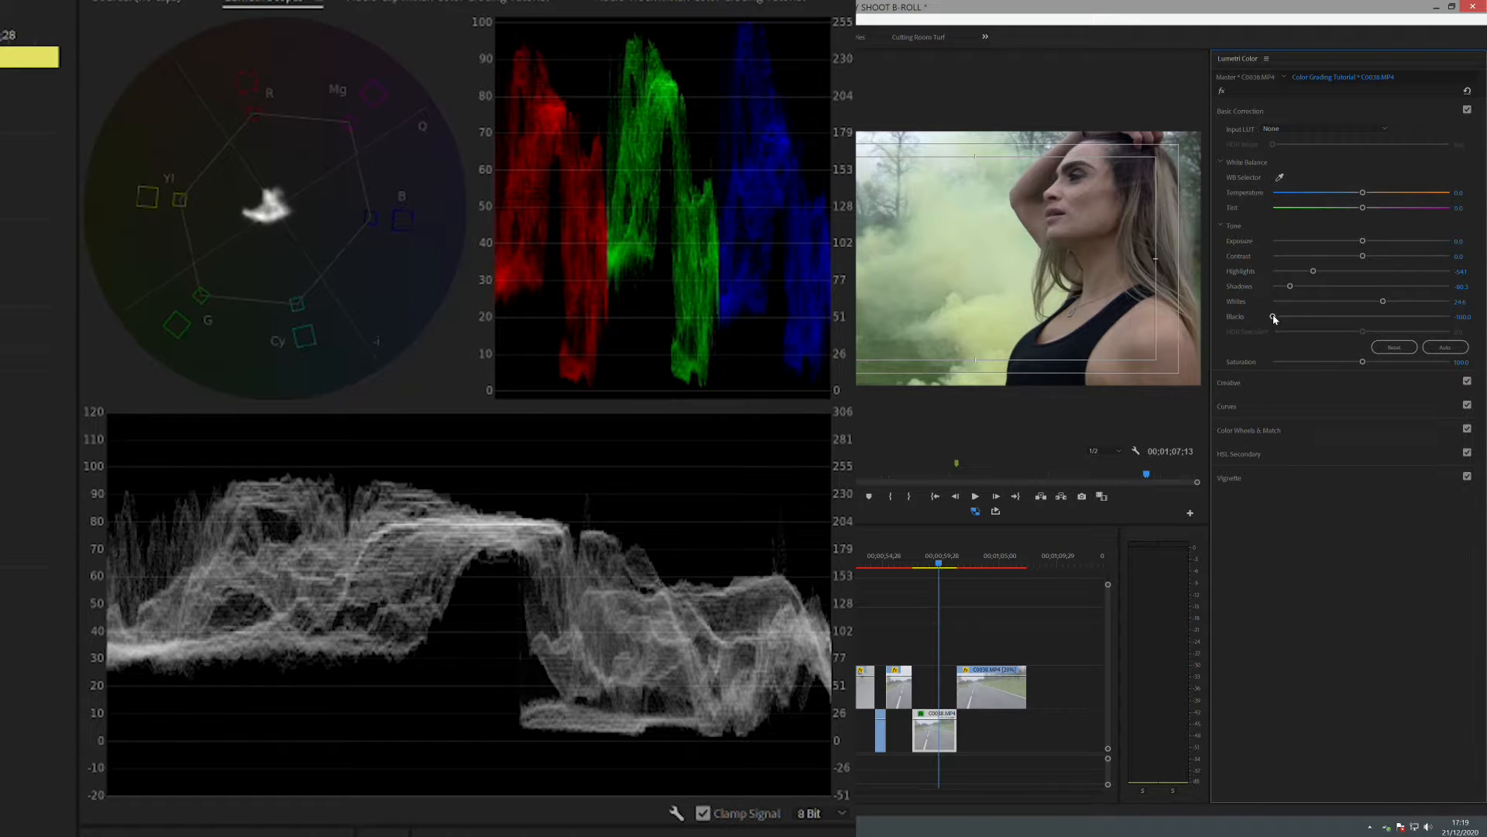
{"action": "left_click_drag", "start_coordinate": [1274, 317], "coordinate": [1289, 320]}
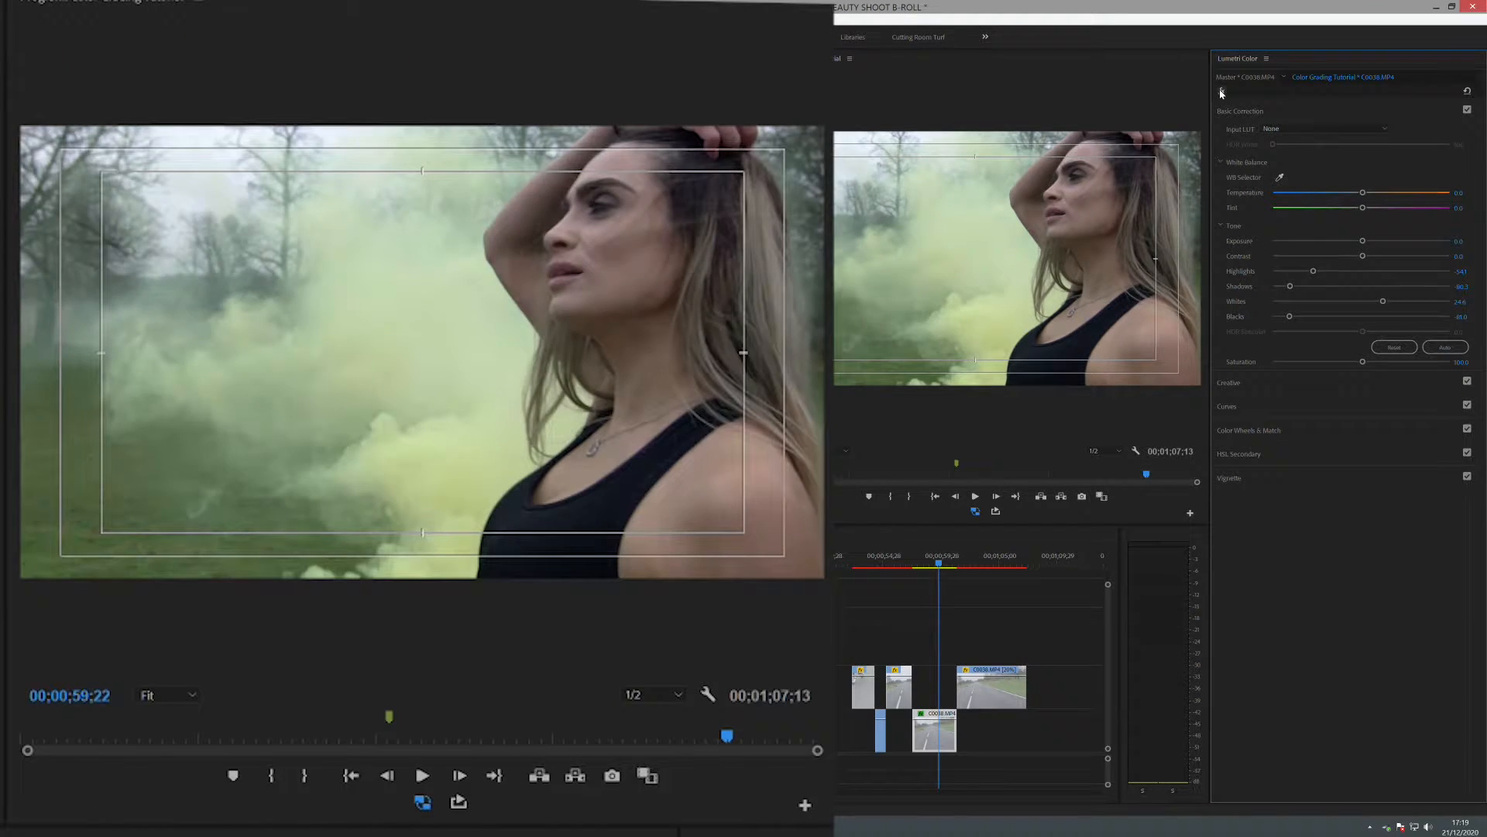
Step: Compare the smoke clip before and after correction by switching the Lumetri effect and its Basic Correction off and on
{"action": "left_click", "coordinate": [1222, 91]}
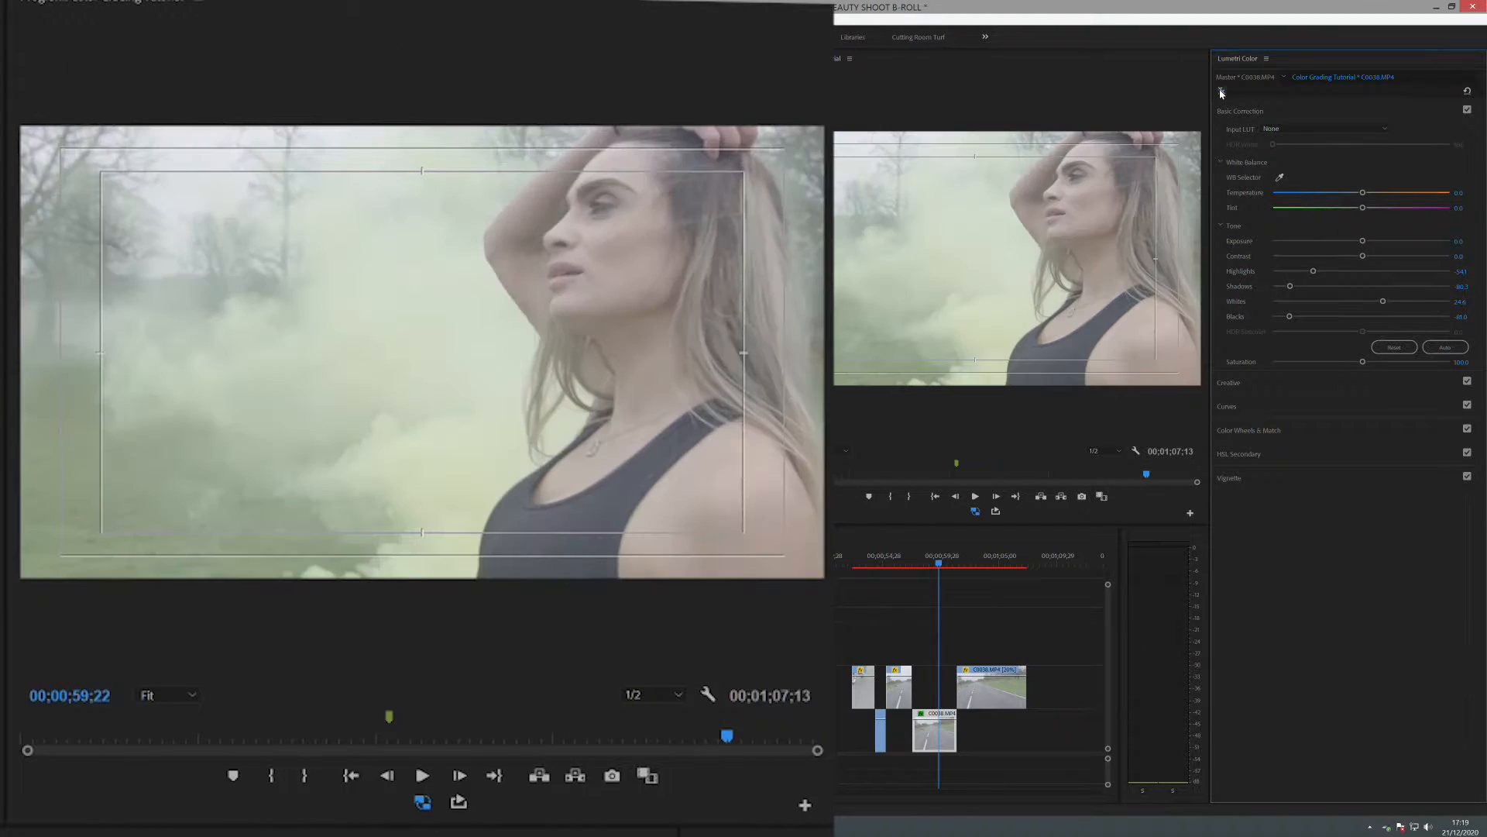
{"action": "left_click", "coordinate": [1221, 91]}
{"action": "left_click", "coordinate": [1221, 92]}
{"action": "left_click", "coordinate": [1221, 91]}
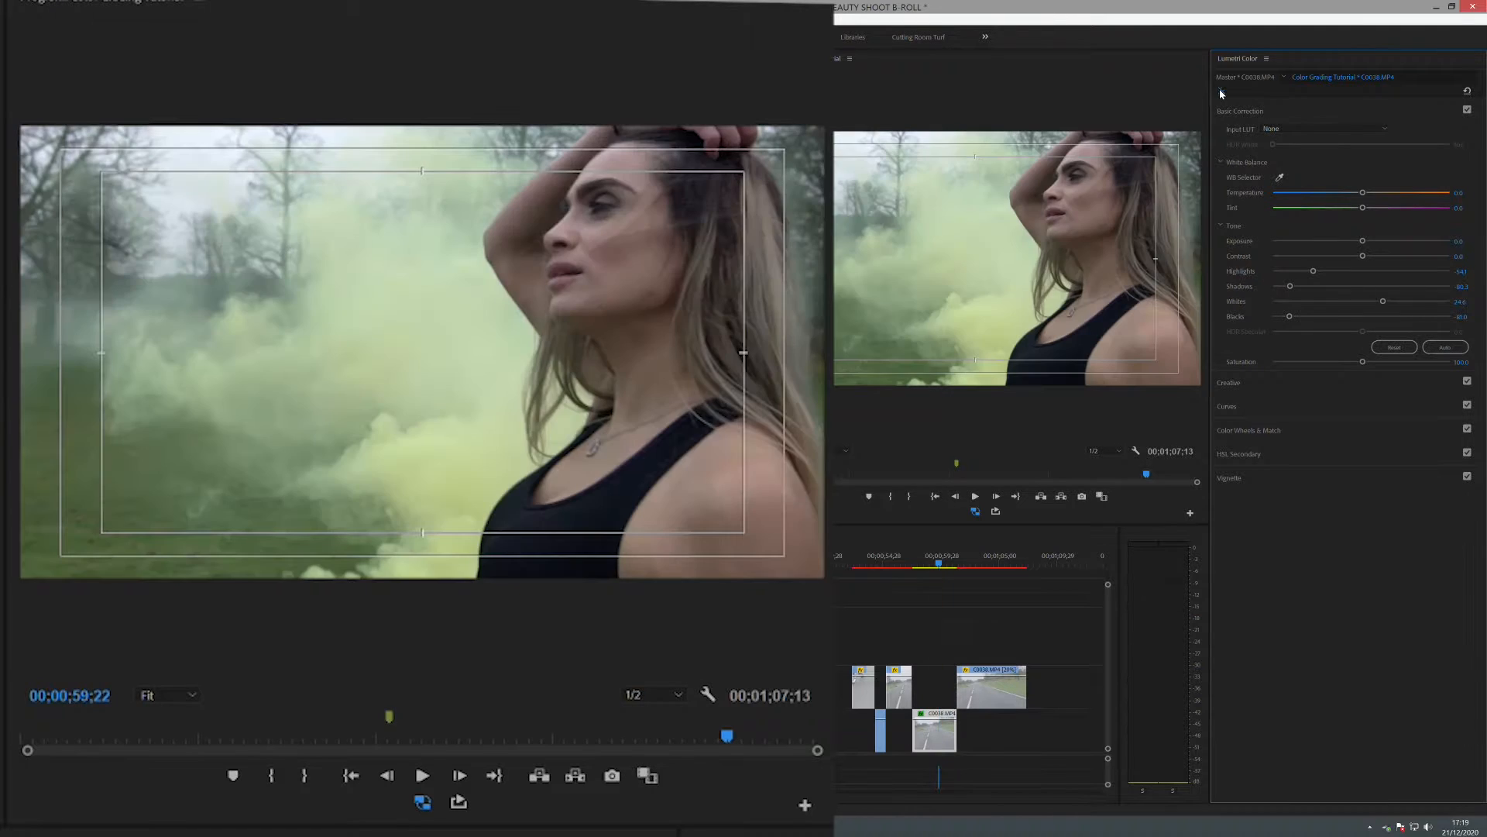
{"action": "left_click", "coordinate": [1457, 113]}
{"action": "left_click", "coordinate": [1457, 112]}
{"action": "left_click", "coordinate": [1467, 110]}
{"action": "left_click", "coordinate": [1466, 110]}
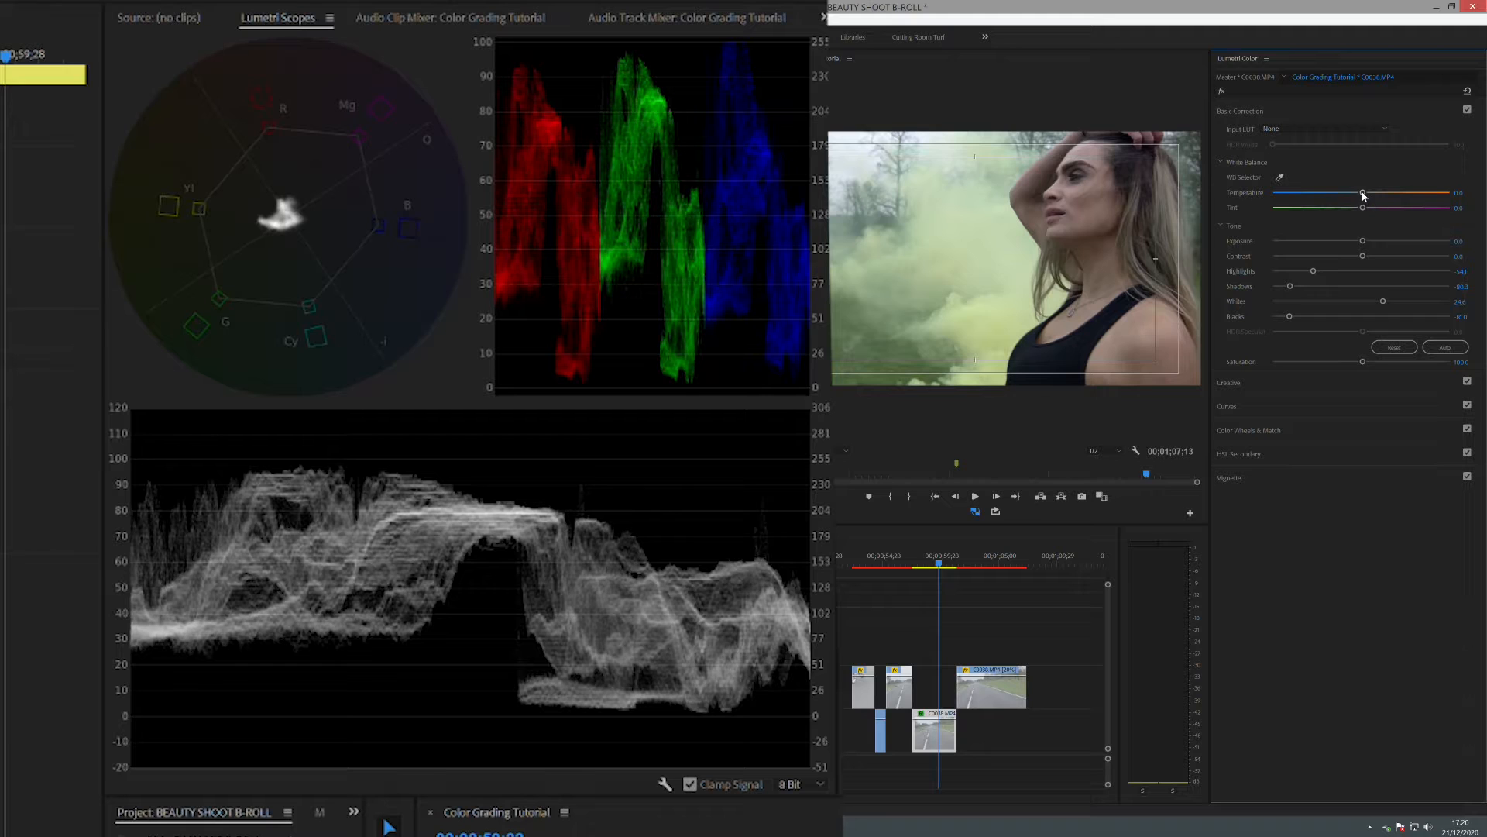
Step: Set the smoke clip's Temperature to about 10, Tint to about -4 and Saturation to about 134 in Basic Correction
{"action": "left_click_drag", "start_coordinate": [1363, 195], "coordinate": [1370, 195]}
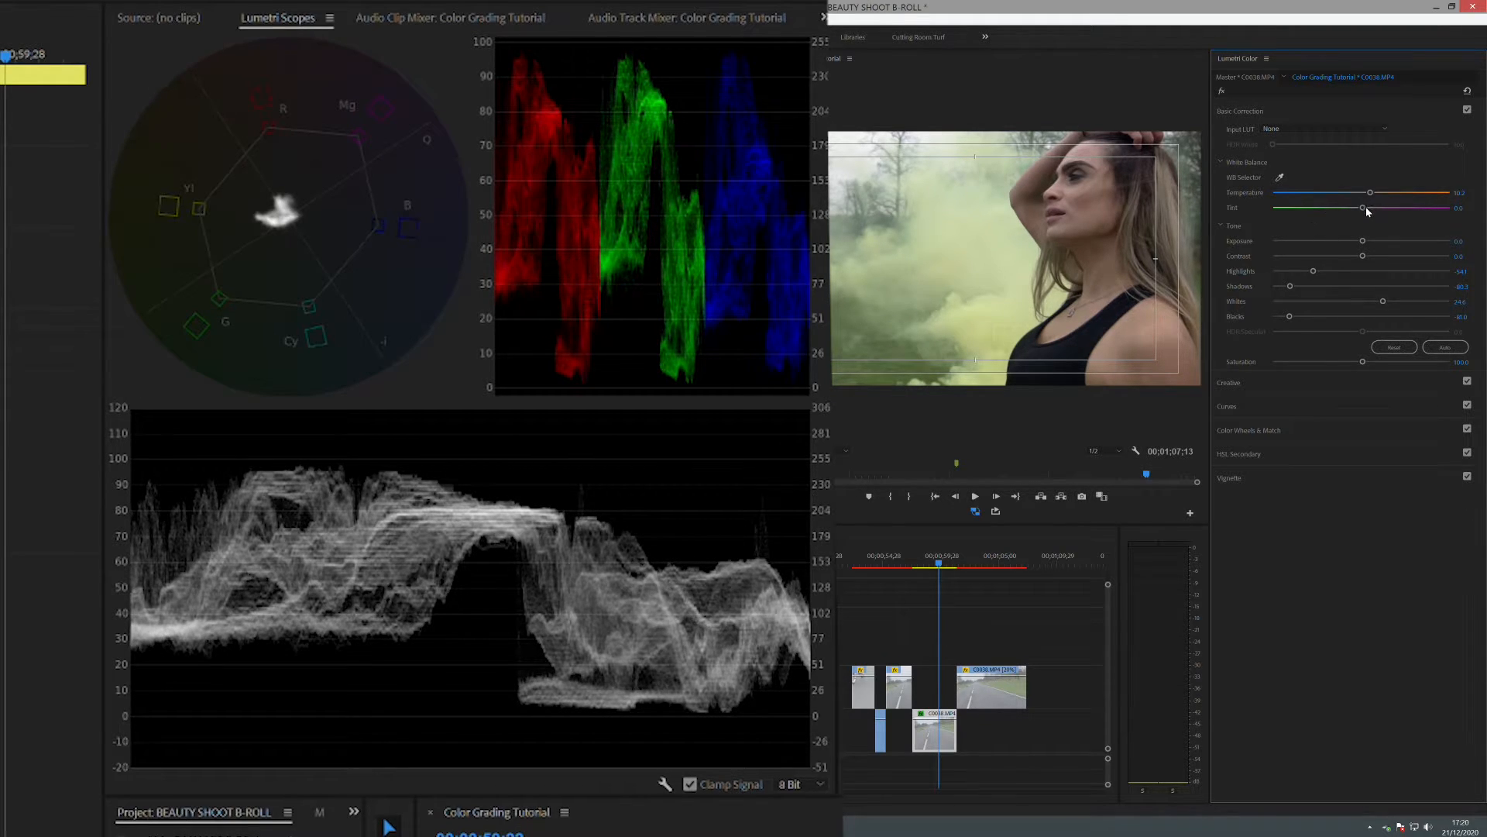
{"action": "left_click_drag", "start_coordinate": [1363, 210], "coordinate": [1357, 211]}
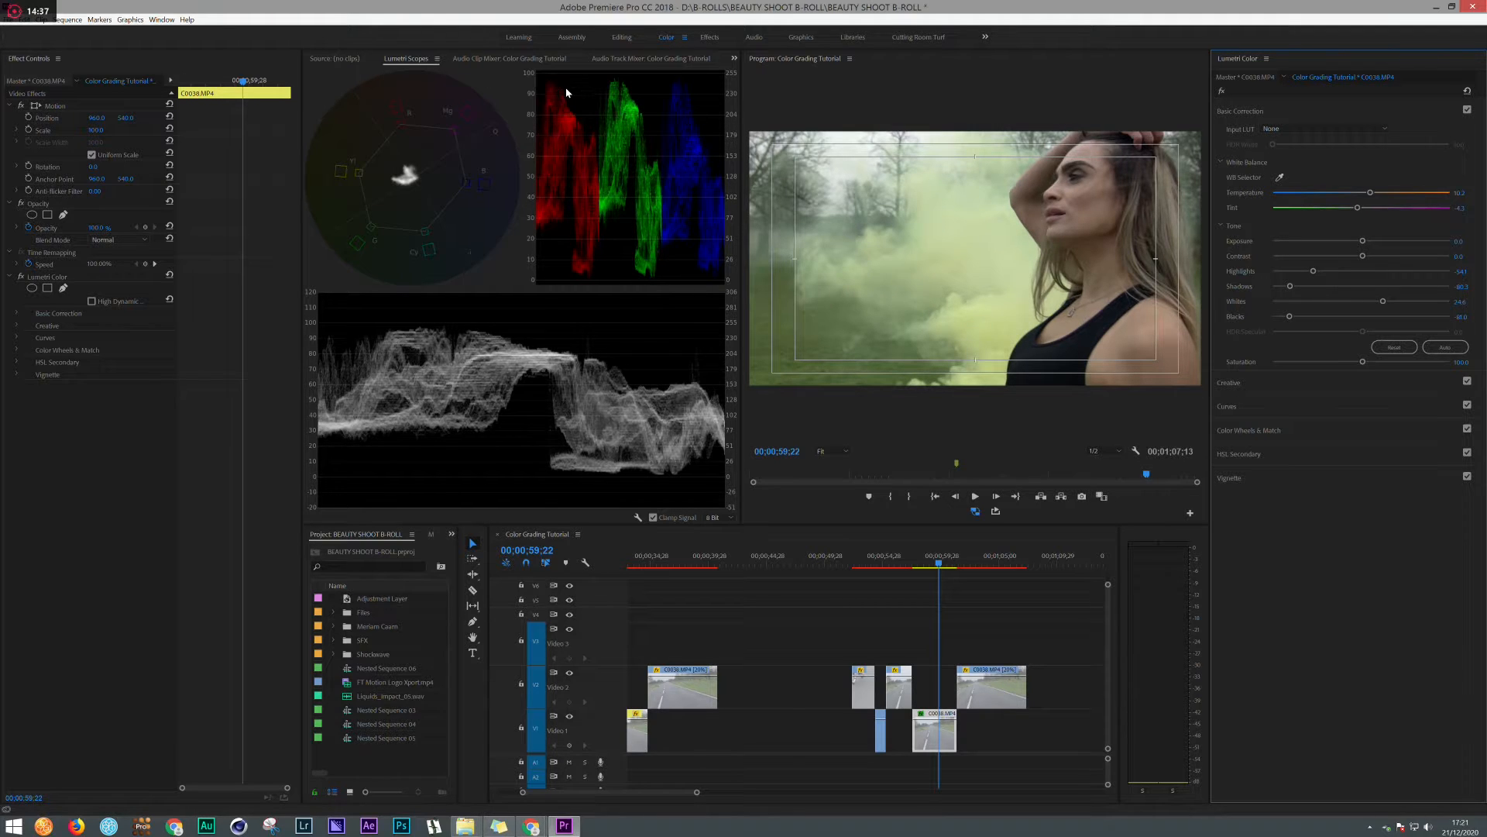
{"action": "left_click_drag", "start_coordinate": [1363, 362], "coordinate": [1397, 367]}
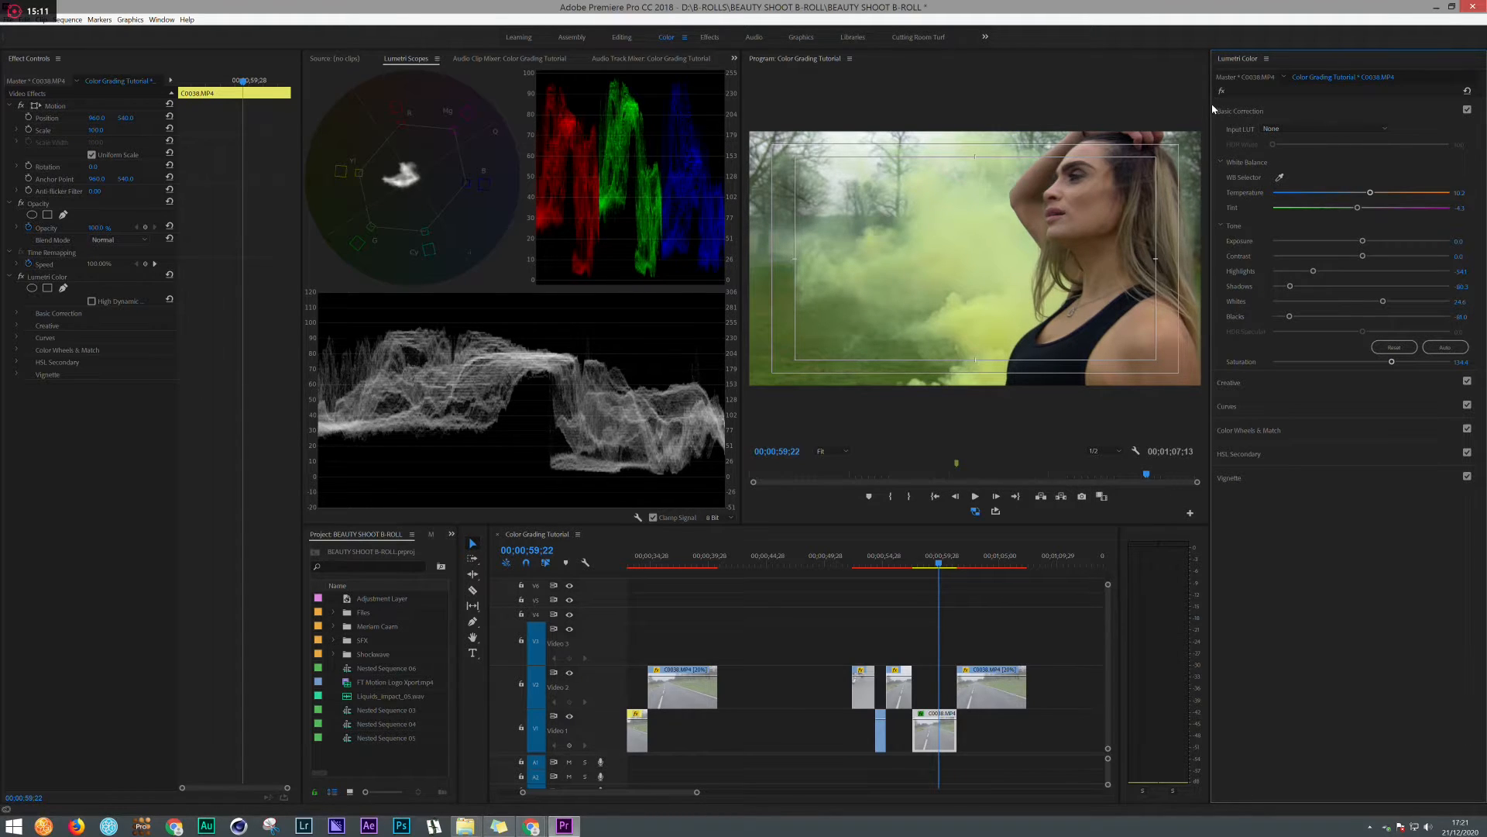
Step: Compare the smoke clip with and without its color correction by switching the Lumetri effect off and on
{"action": "left_click", "coordinate": [1222, 91]}
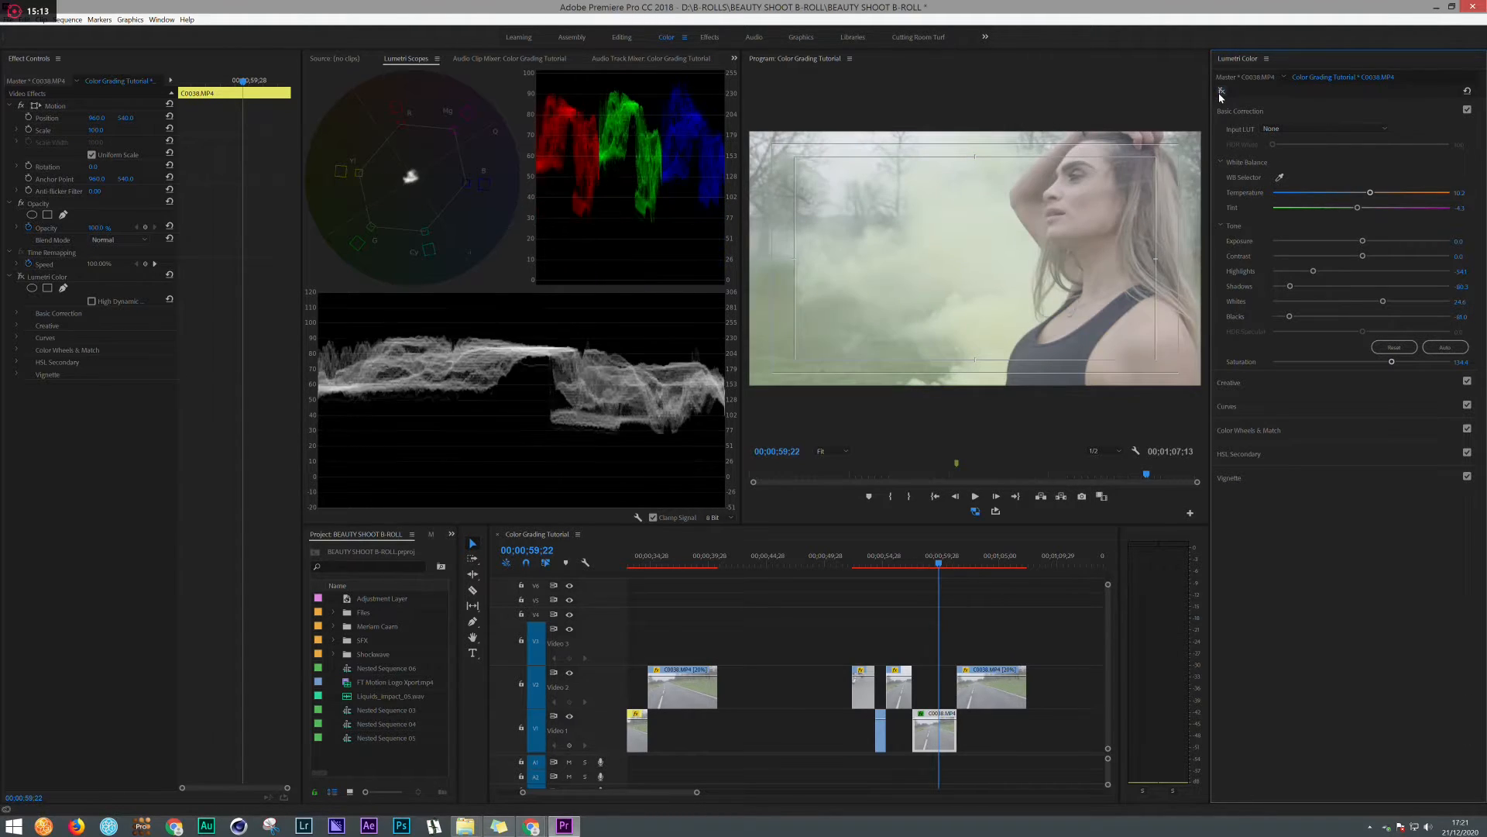
{"action": "left_click", "coordinate": [1222, 92]}
{"action": "left_click", "coordinate": [1222, 92]}
{"action": "left_click", "coordinate": [1221, 91]}
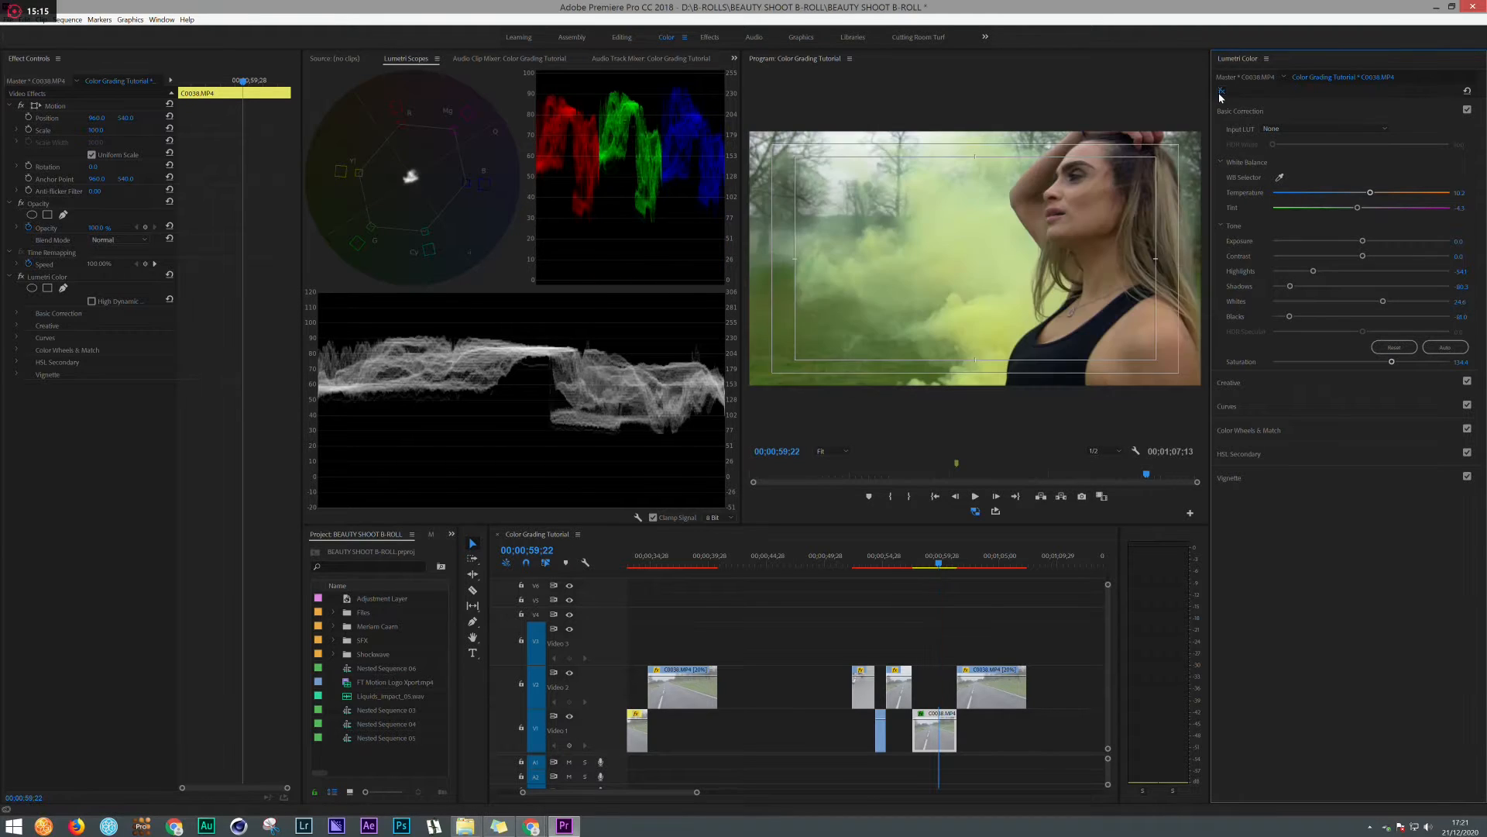
Step: Shape the smoke clip's white RGB curve with three points, slightly lowering the highlights and lifting the shadows, and save the project
{"action": "left_click", "coordinate": [1243, 408]}
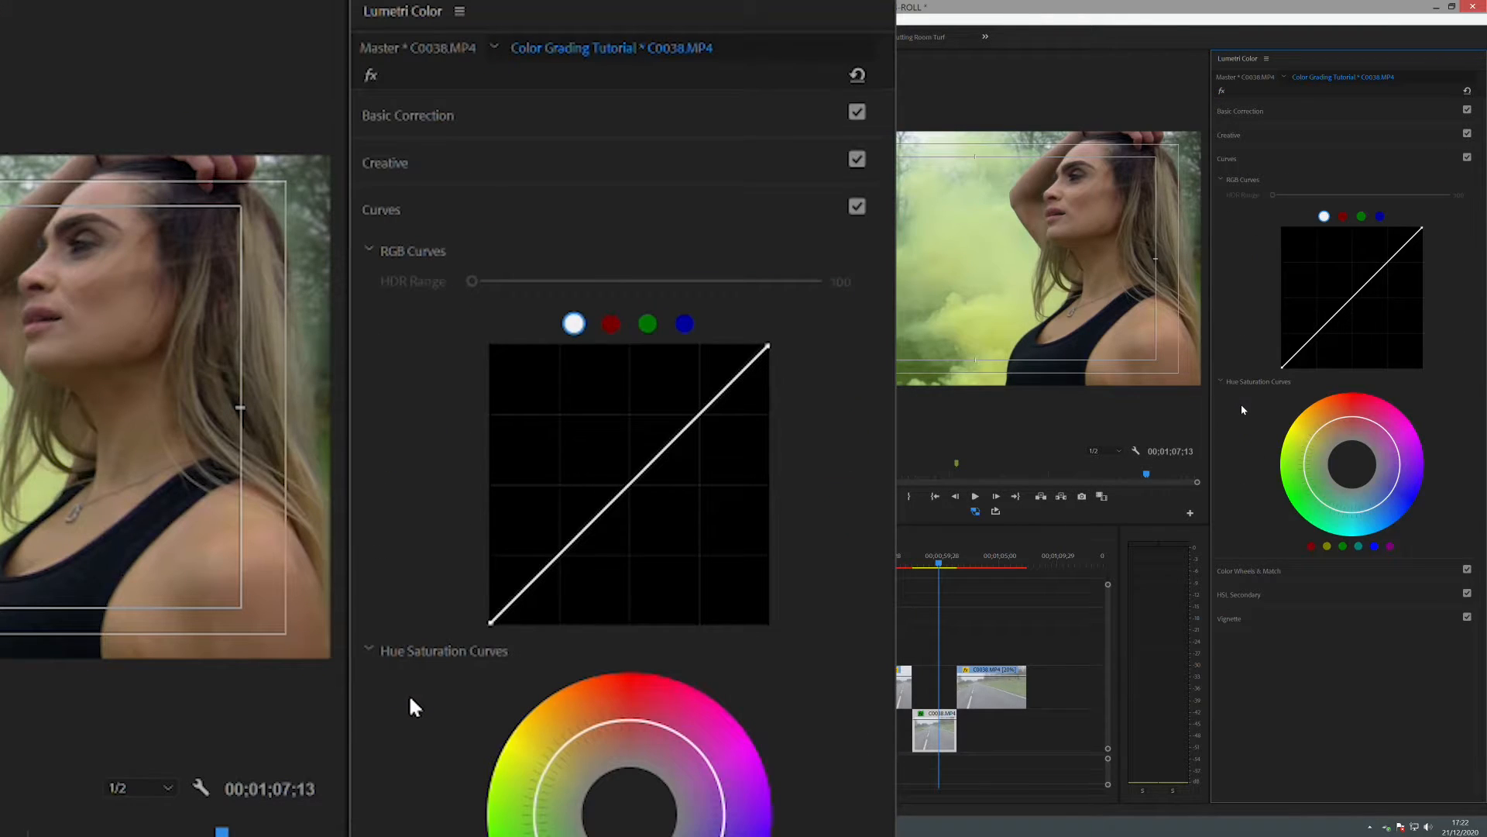
{"action": "left_click", "coordinate": [1354, 297]}
{"action": "left_click", "coordinate": [1328, 324]}
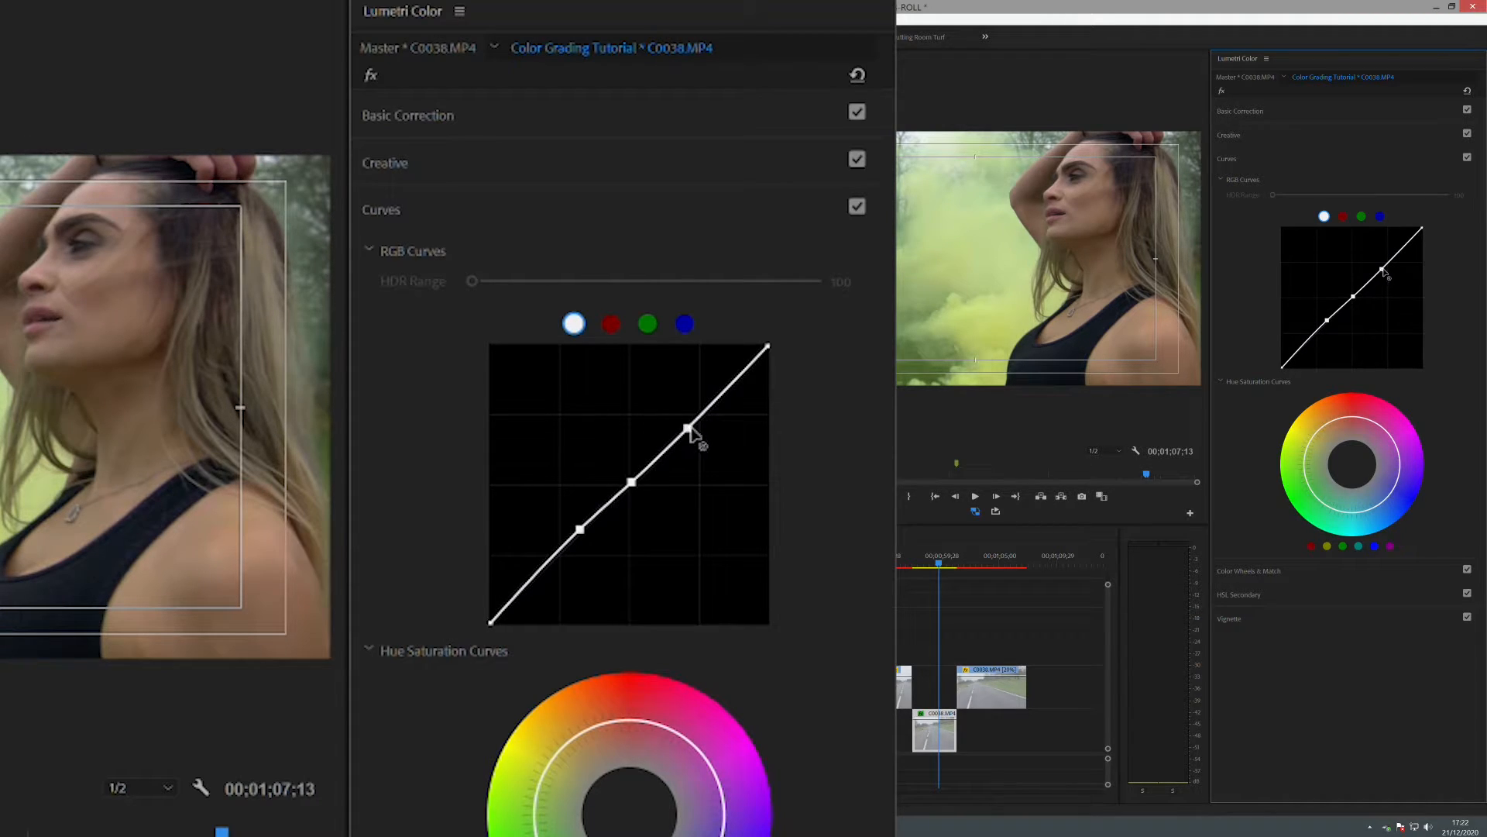
{"action": "left_click", "coordinate": [1384, 272]}
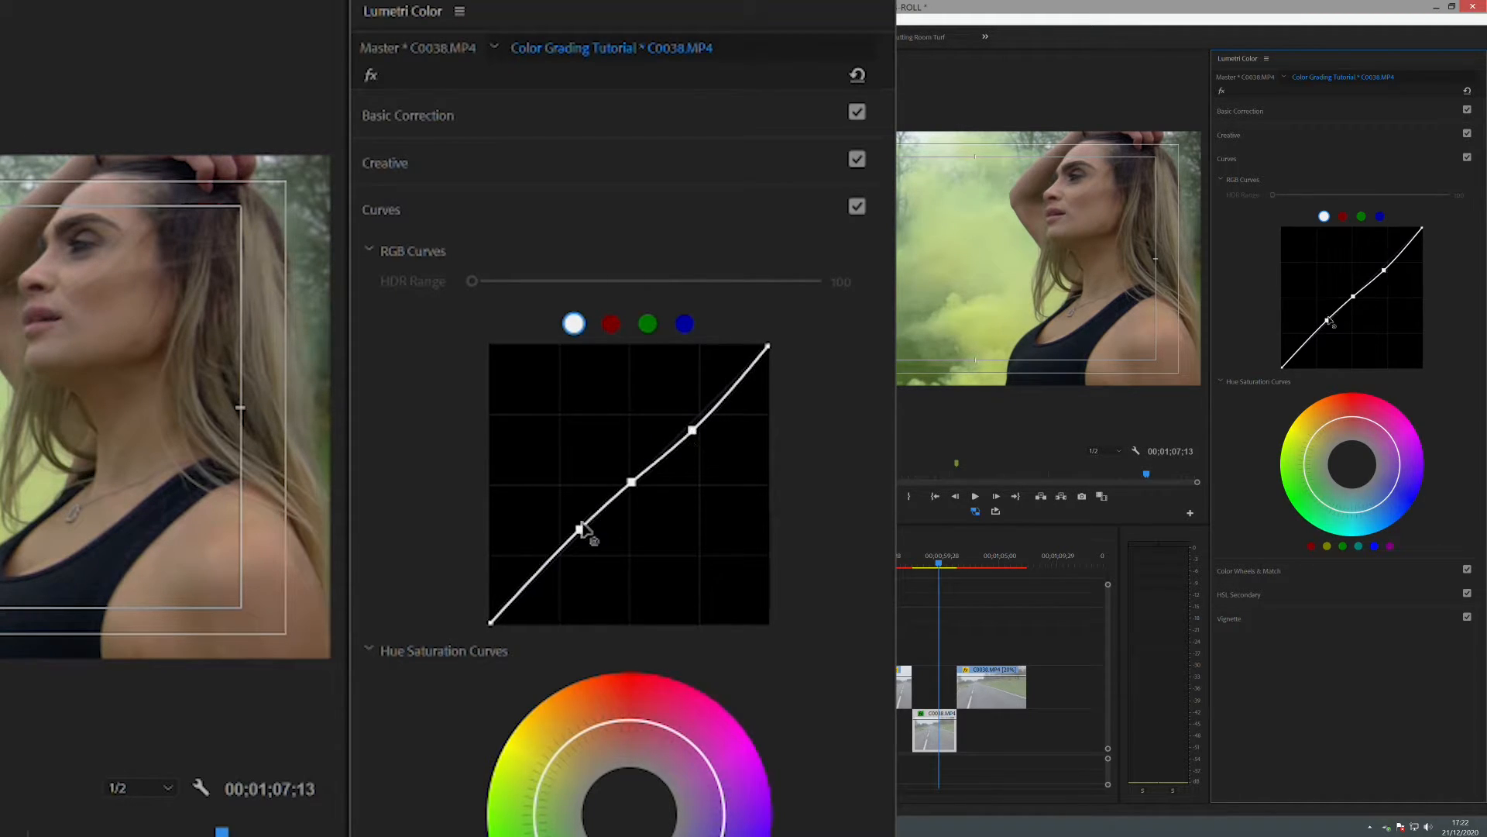
{"action": "left_click", "coordinate": [1467, 158]}
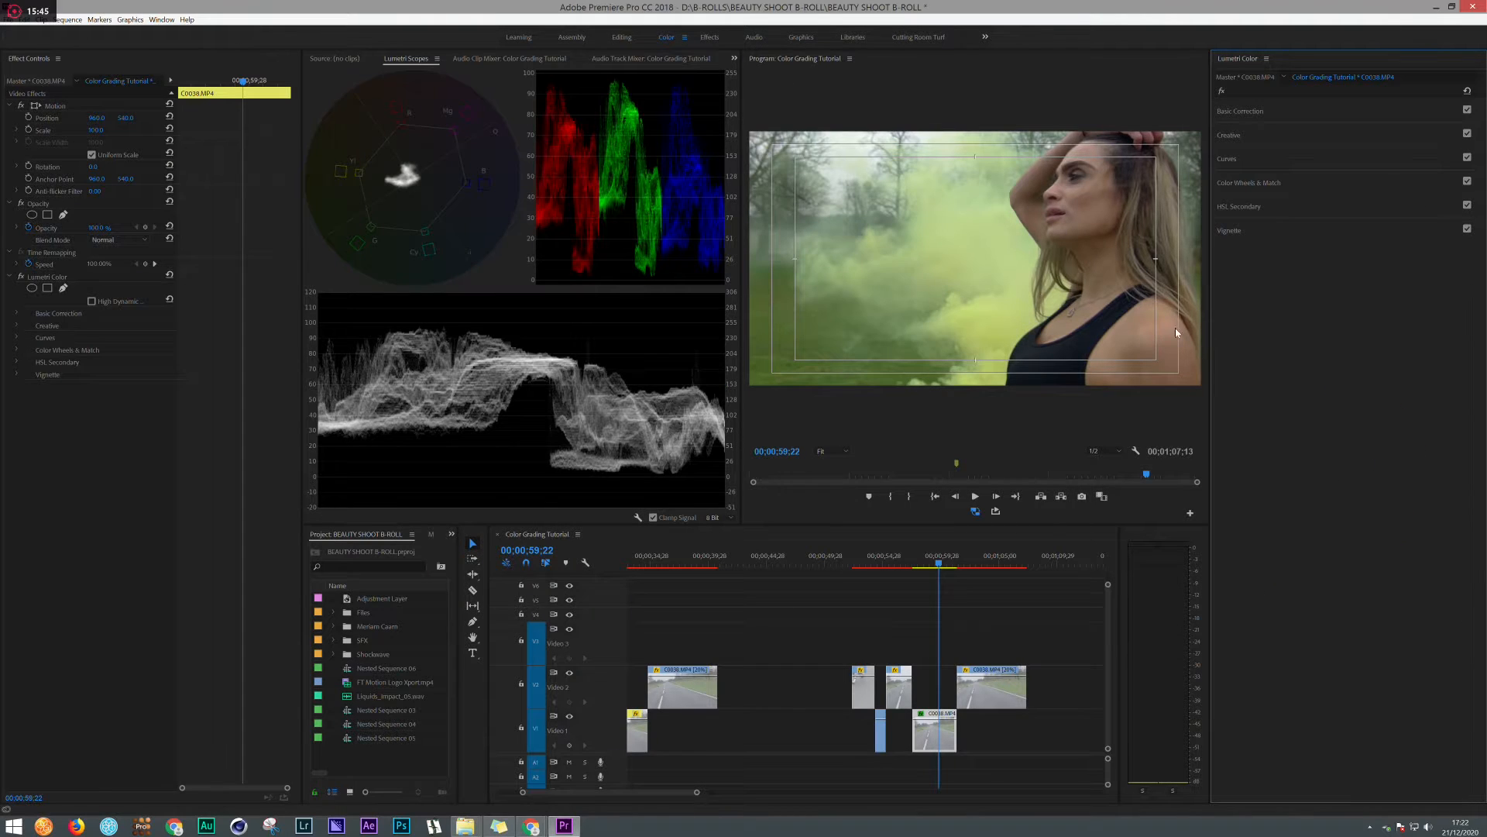
{"action": "key", "text": "ctrl+s"}
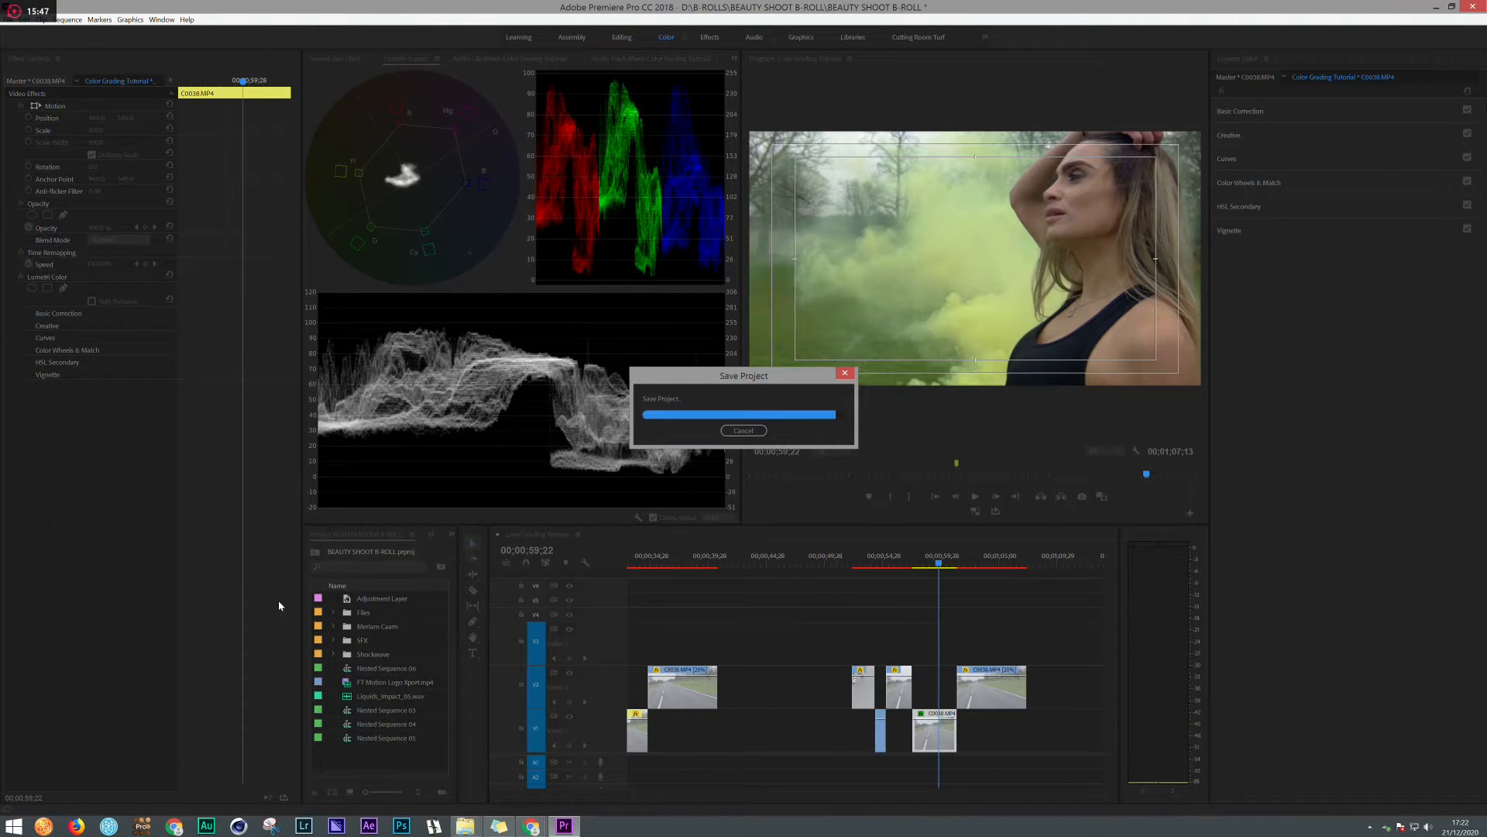
Step: Place the project's existing Adjustment Layer on Video 3 and stretch it across the whole last group of clips
{"action": "left_click", "coordinate": [375, 602]}
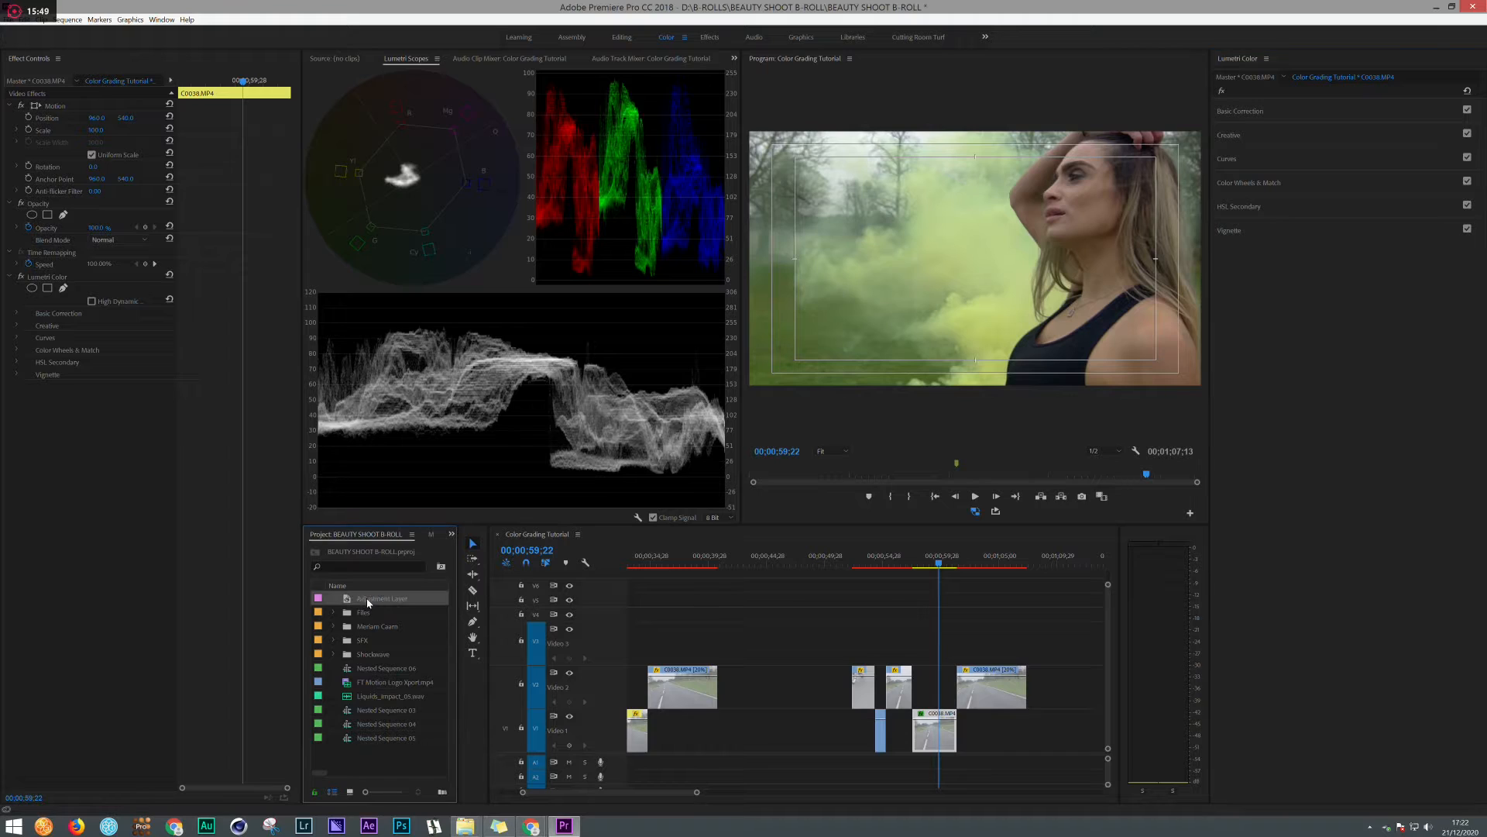
{"action": "right_click", "coordinate": [382, 755]}
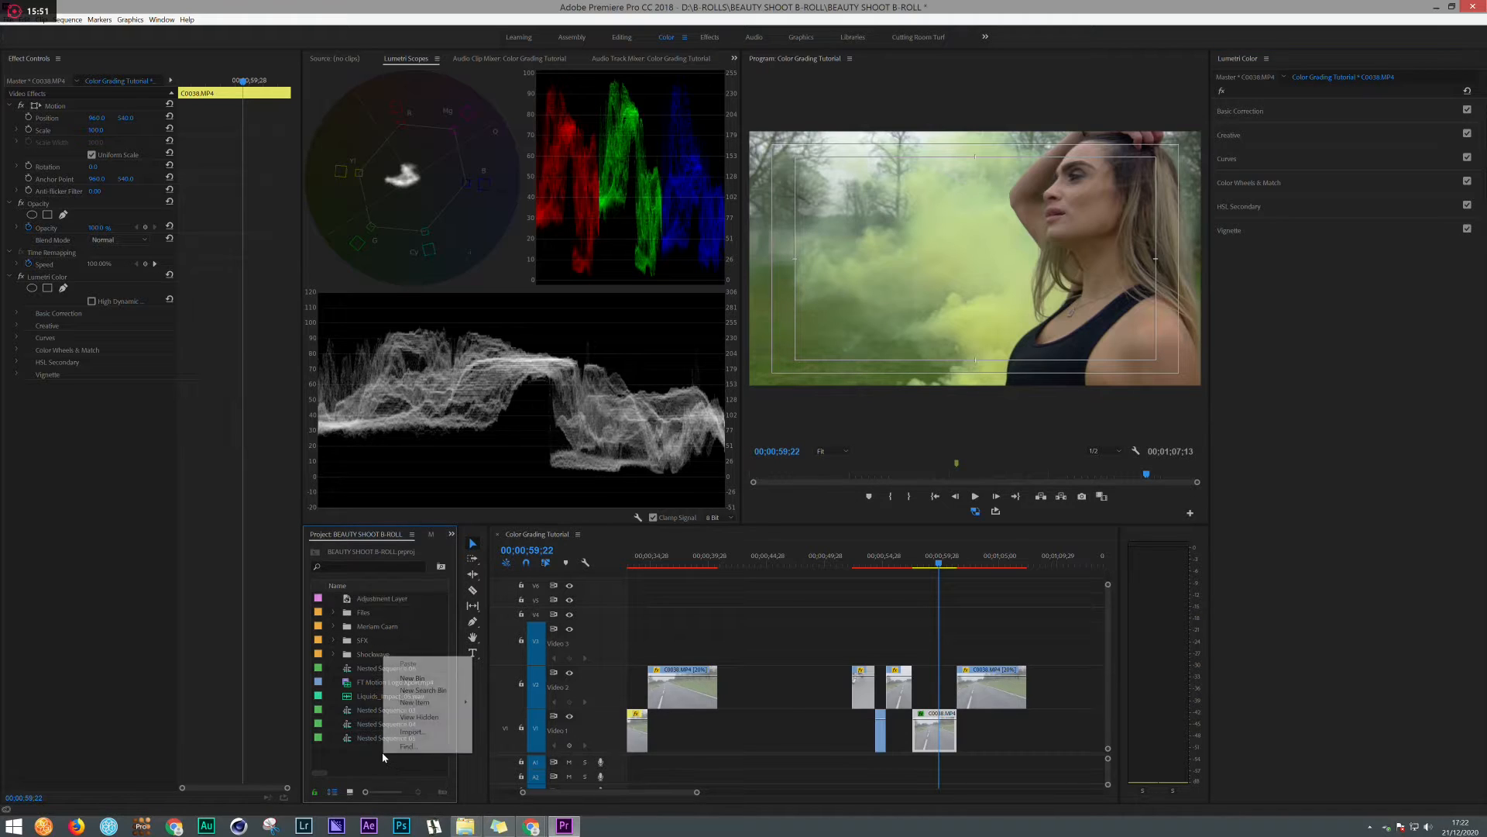
{"action": "left_click", "coordinate": [359, 765]}
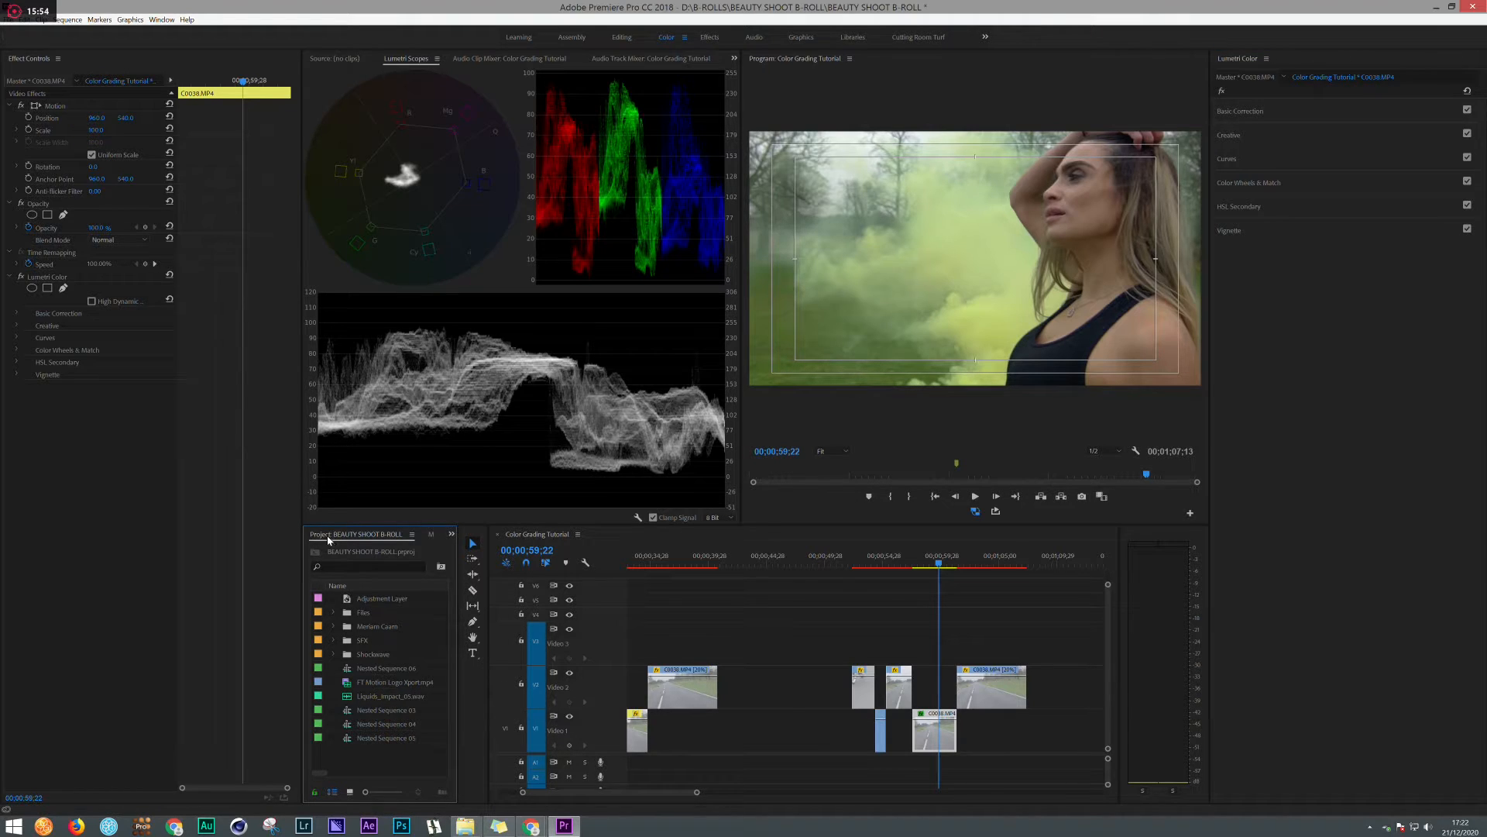
{"action": "right_click", "coordinate": [395, 752]}
{"action": "mouse_move", "coordinate": [458, 700]}
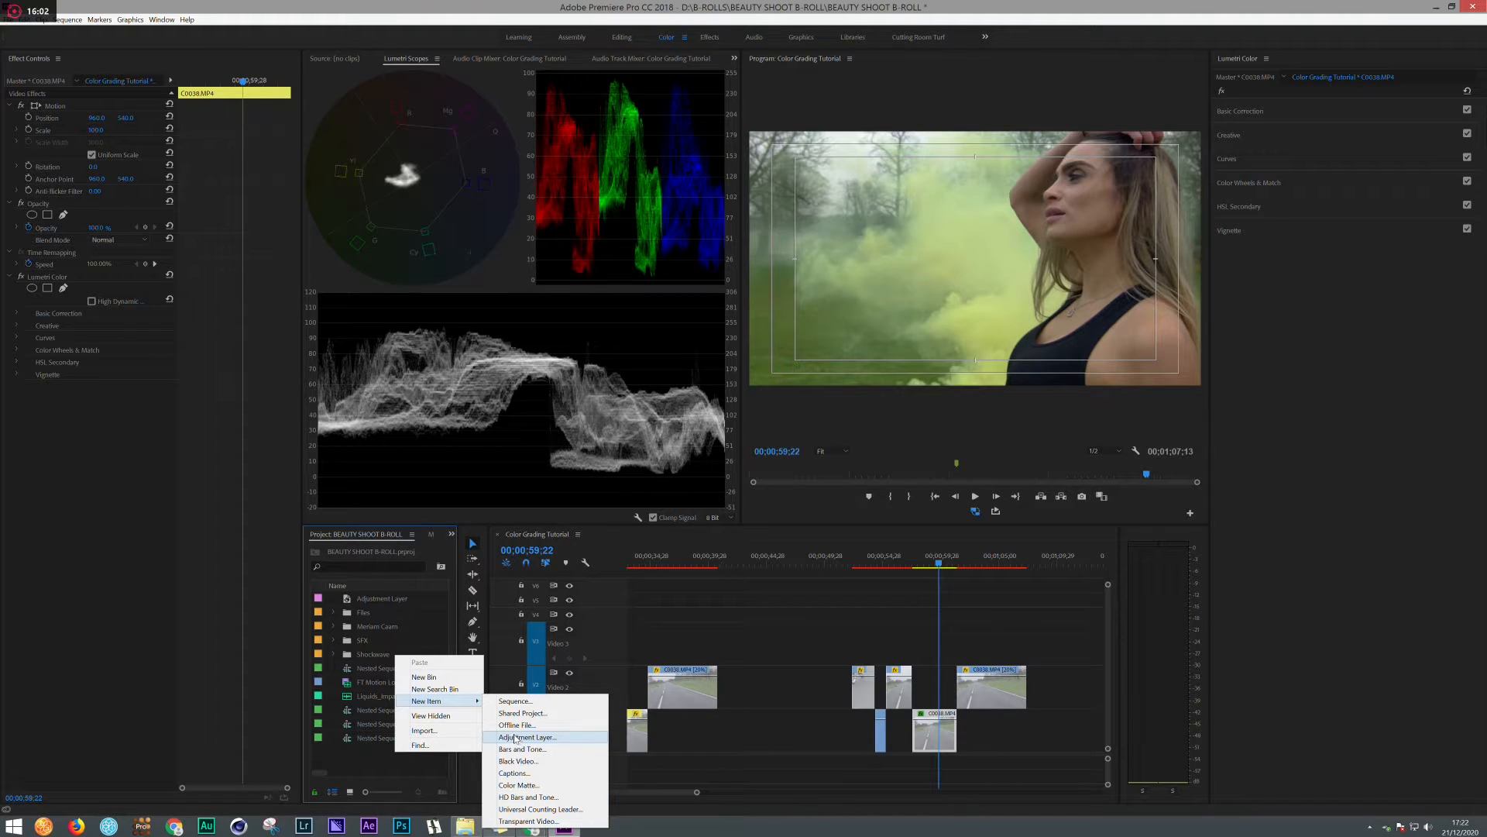
{"action": "left_click", "coordinate": [376, 601]}
{"action": "left_click_drag", "start_coordinate": [376, 601], "coordinate": [1024, 636]}
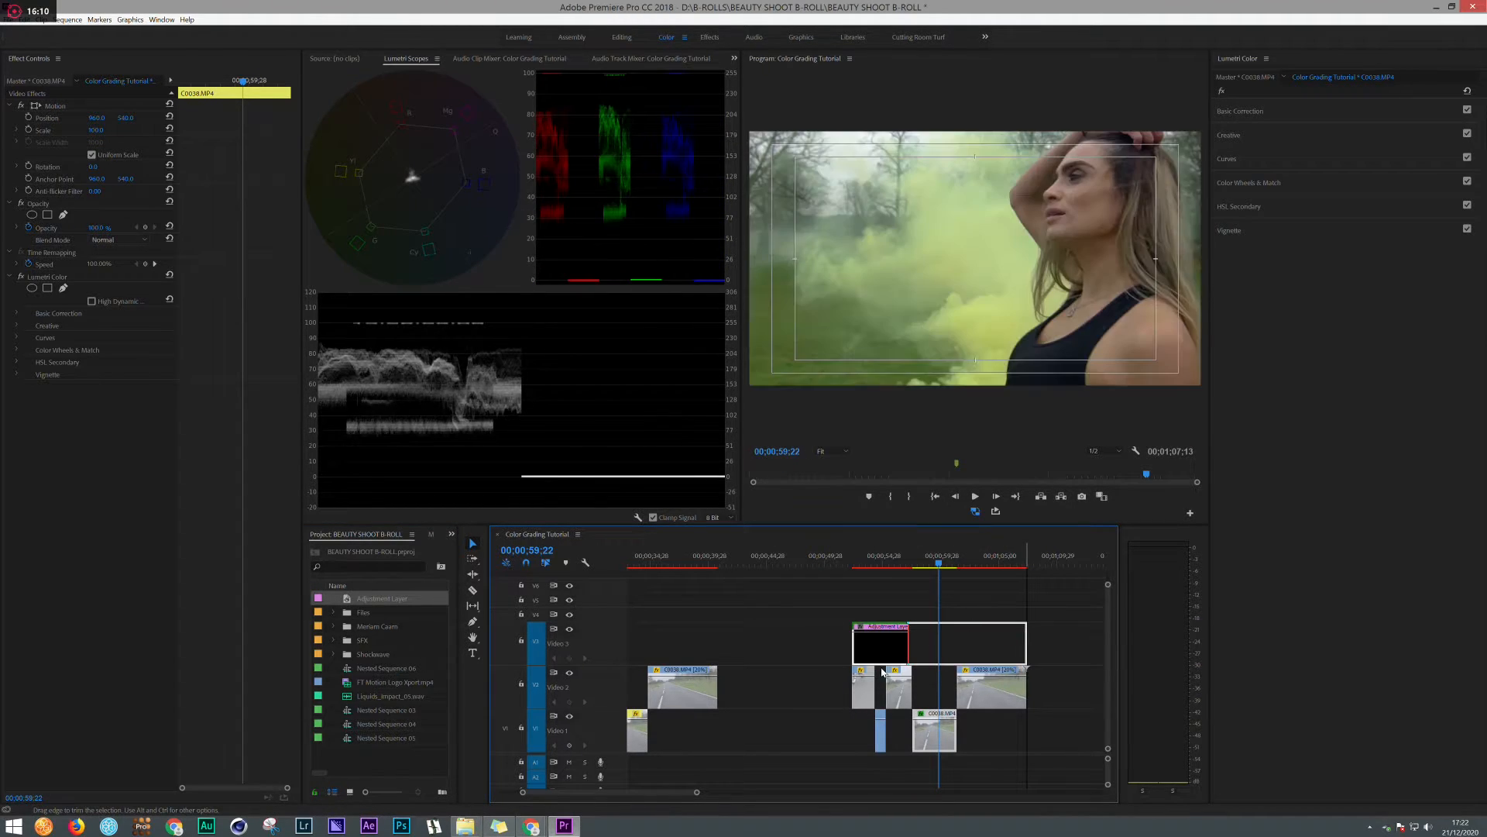
{"action": "left_click", "coordinate": [913, 635]}
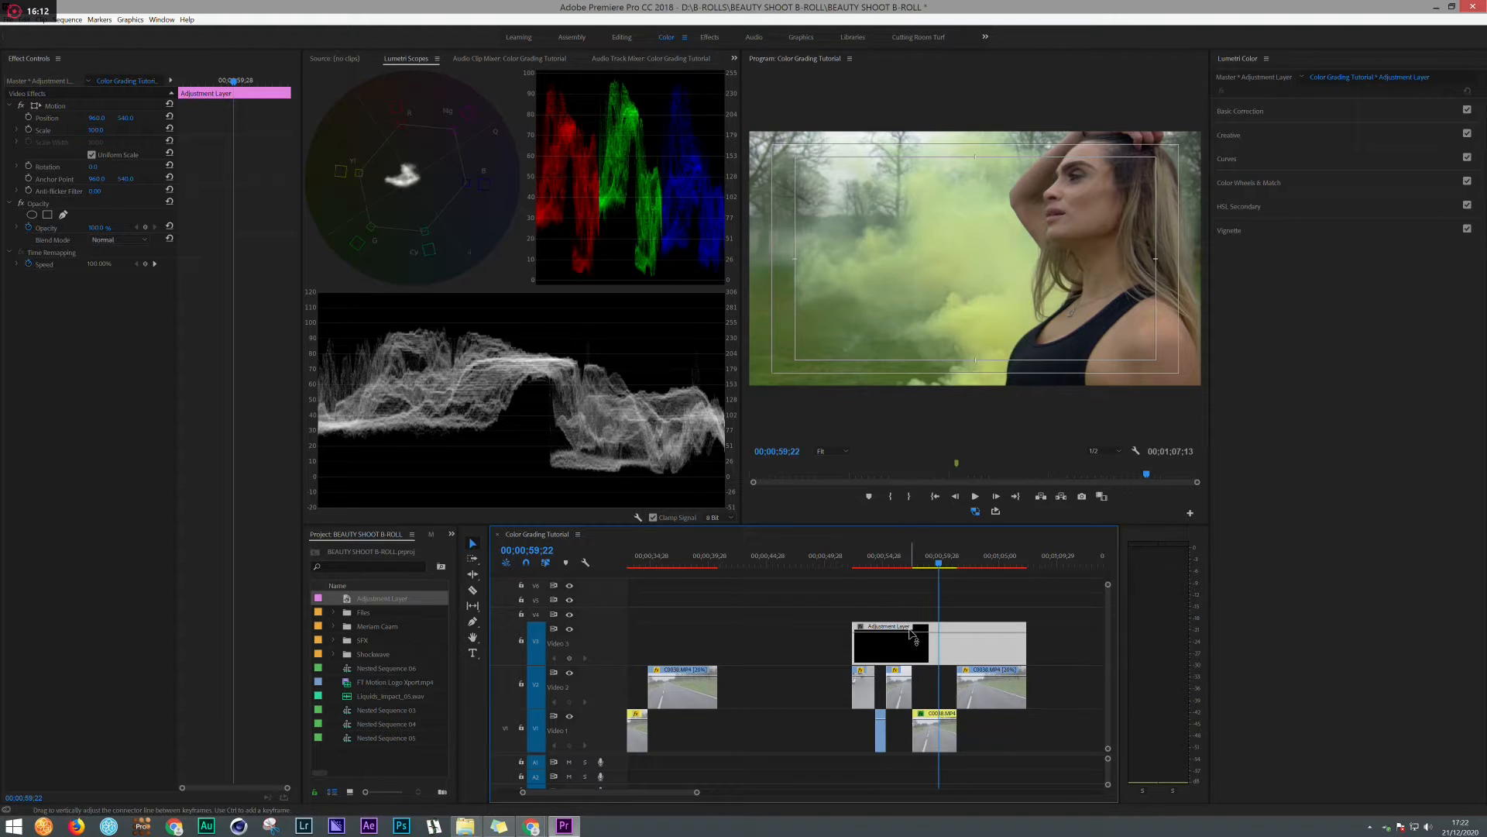
Step: Examine the smoke clip's Basic Correction settings and the Saturation control in the Creative section
{"action": "left_click", "coordinate": [935, 737]}
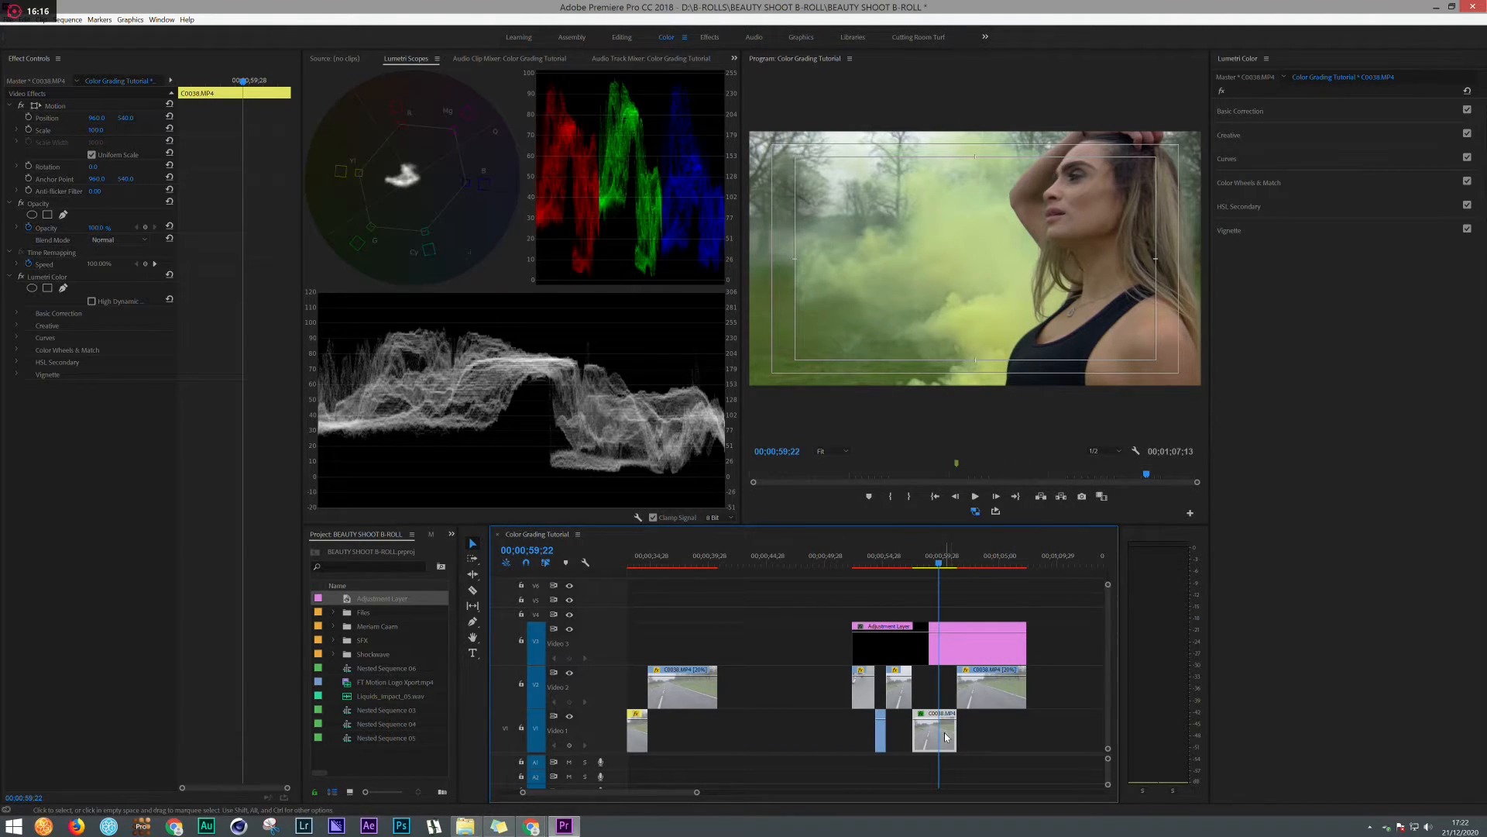
{"action": "left_click", "coordinate": [1240, 111]}
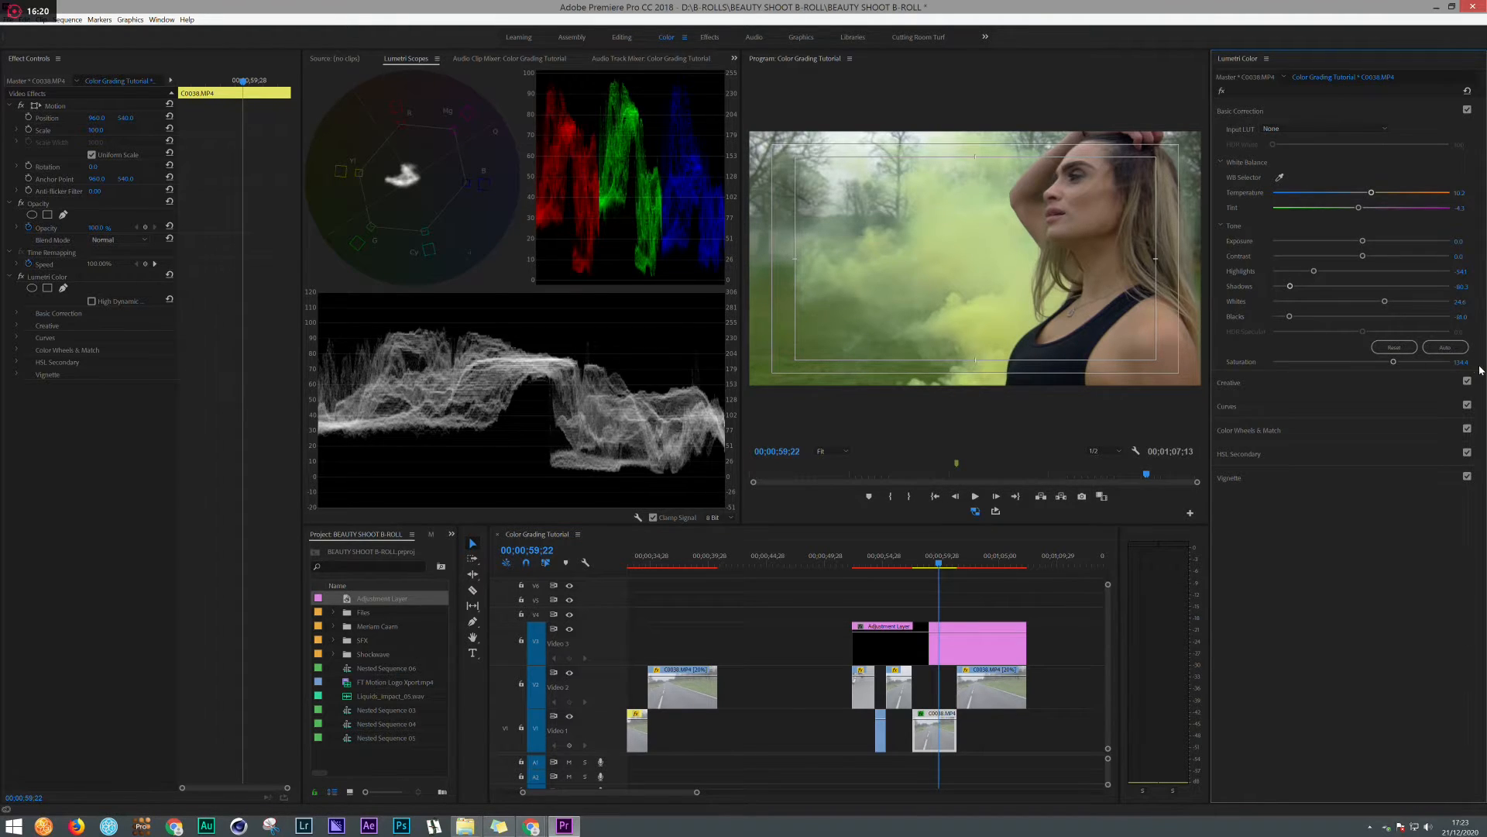
{"action": "left_click", "coordinate": [1457, 363]}
{"action": "right_click", "coordinate": [1457, 361]}
{"action": "left_click", "coordinate": [1369, 395]}
{"action": "left_click", "coordinate": [1348, 382]}
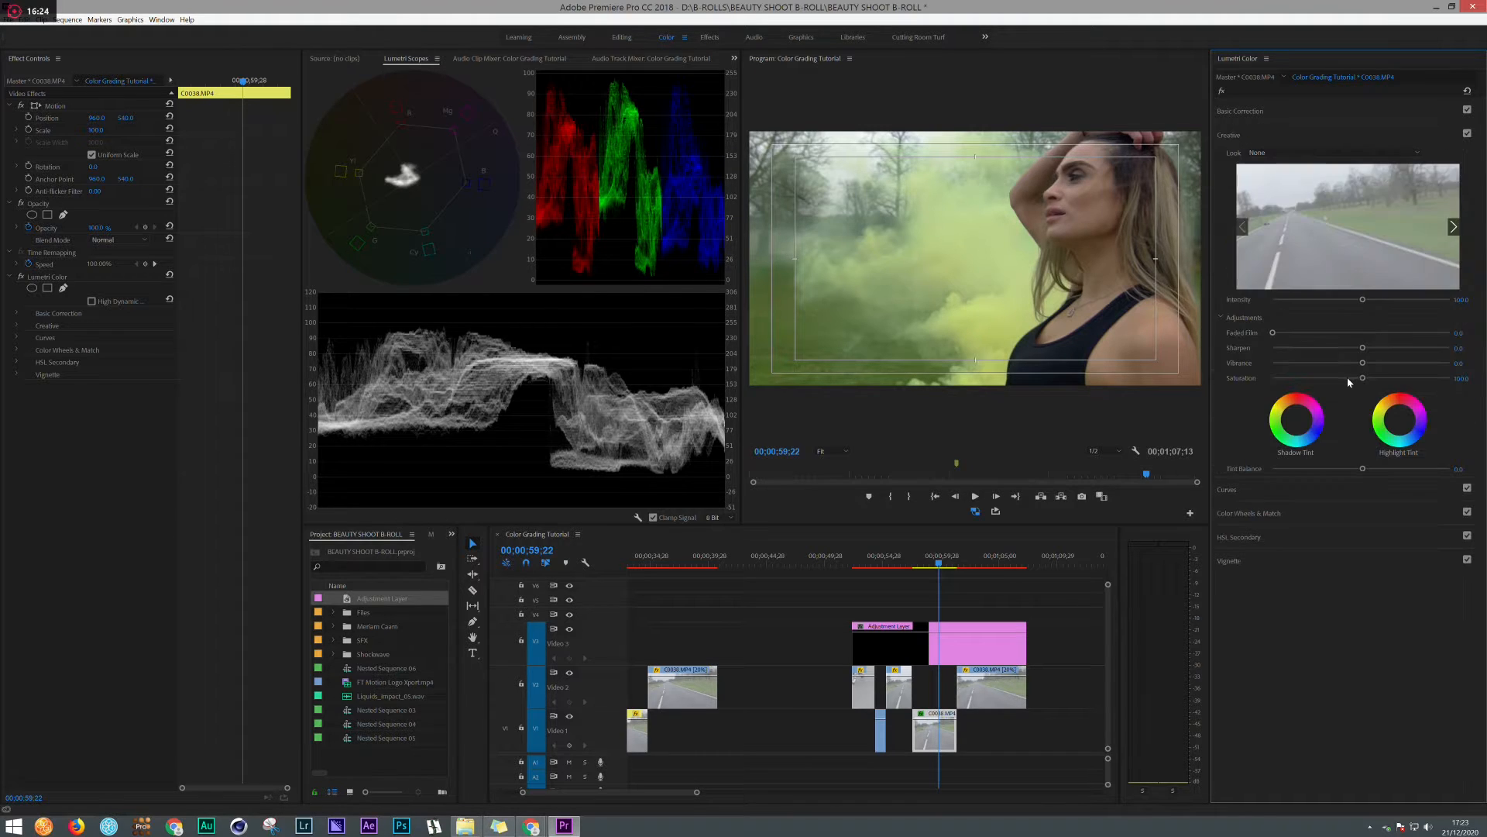
{"action": "left_click", "coordinate": [1283, 111]}
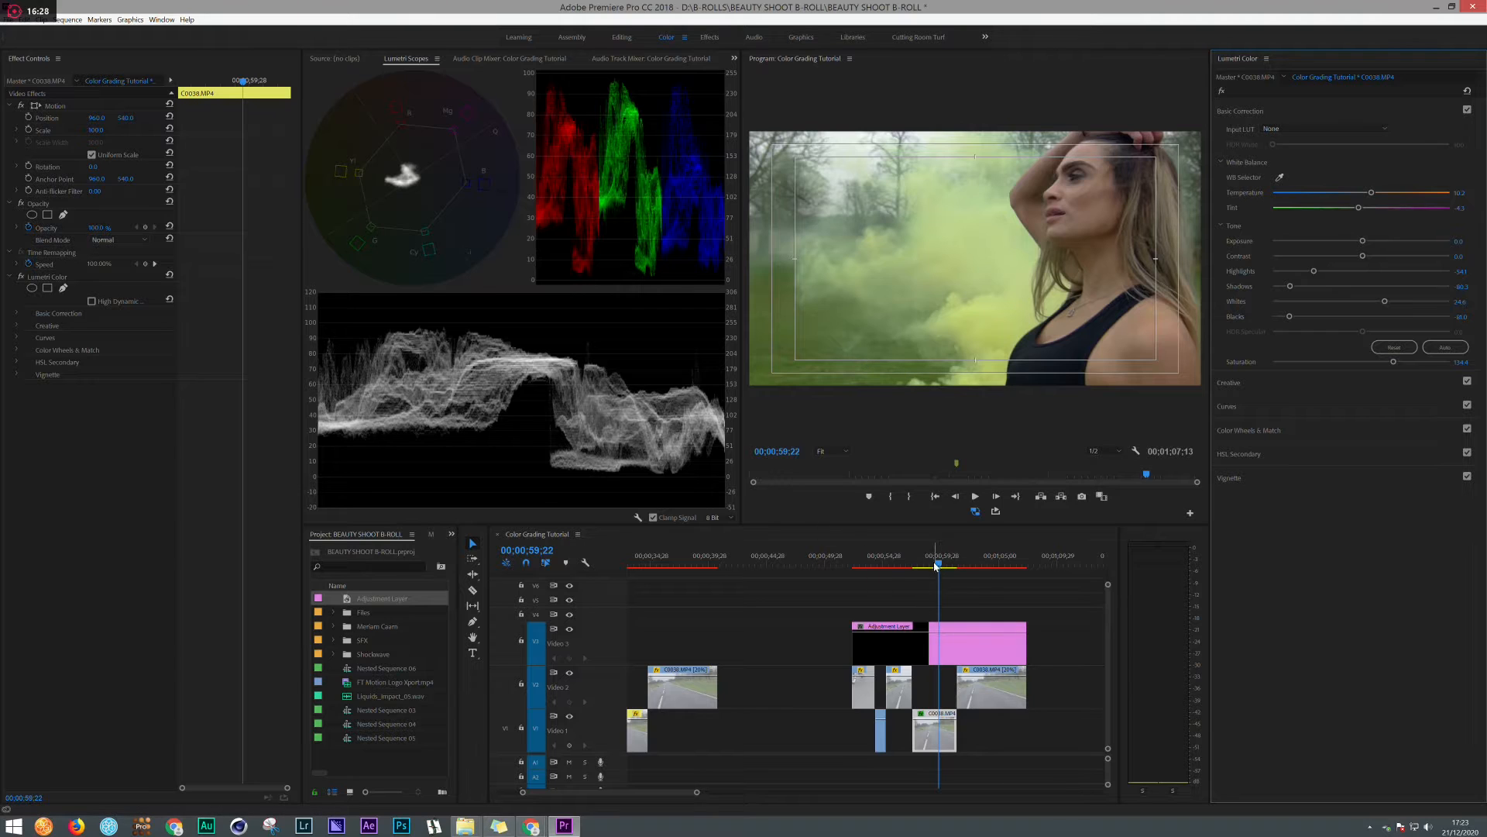
Step: Copy the Lumetri Color effect from the smoke clip to the clip of the woman stretching on the road
{"action": "left_click_drag", "start_coordinate": [939, 563], "coordinate": [863, 570]}
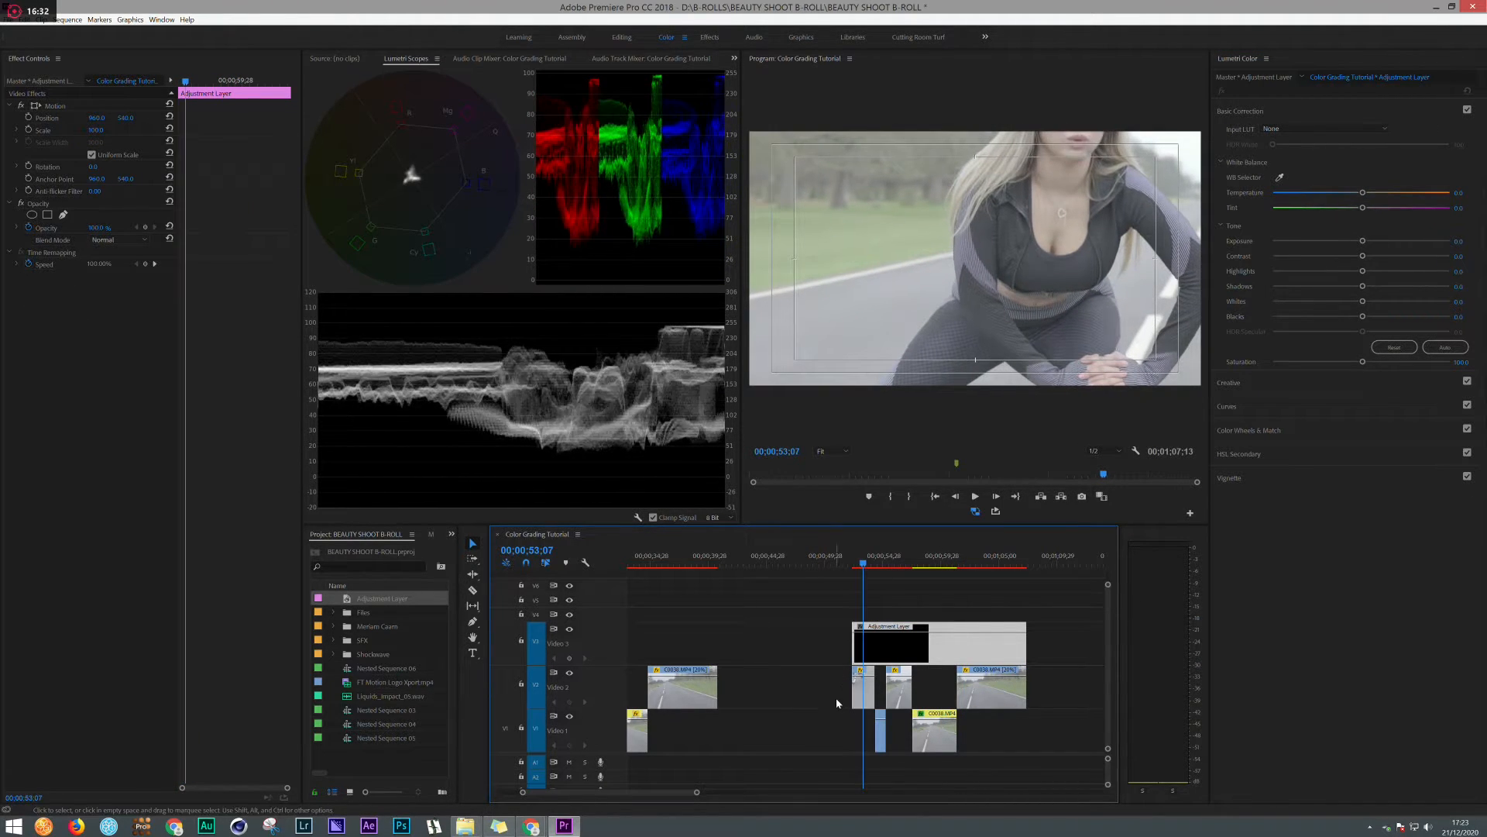
{"action": "left_click", "coordinate": [870, 669]}
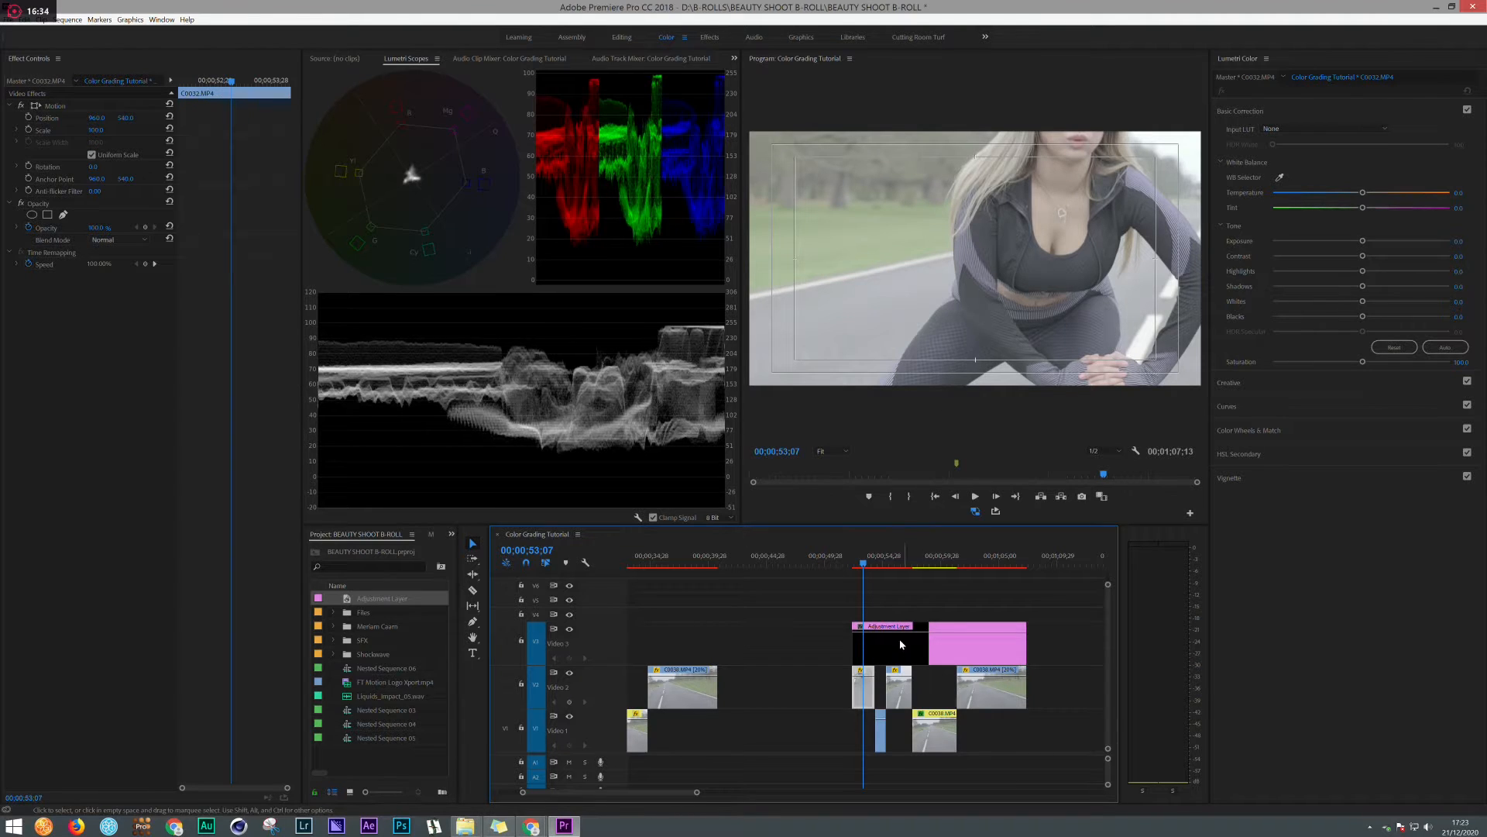
{"action": "left_click", "coordinate": [931, 749]}
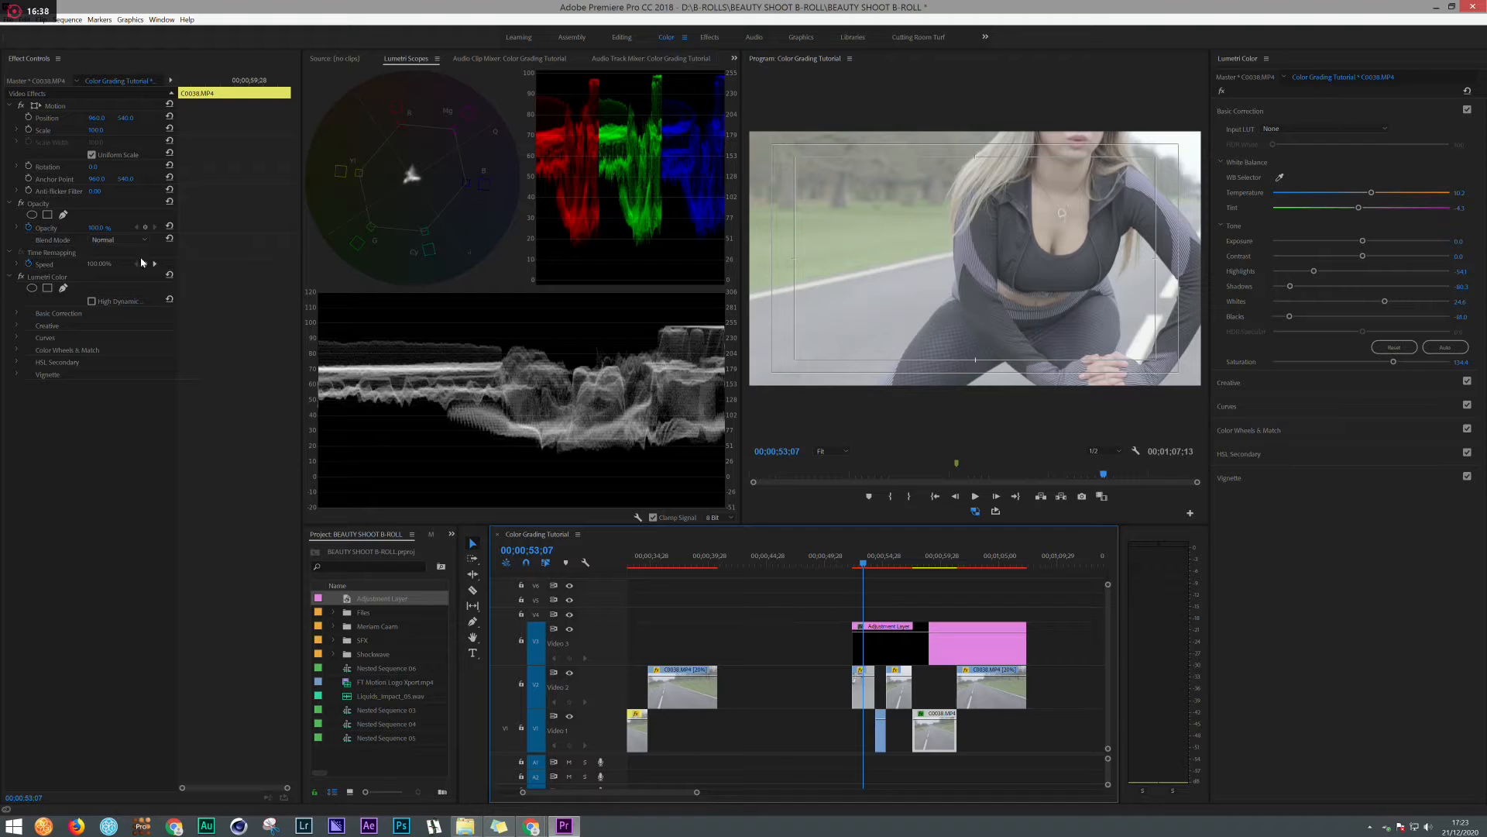
{"action": "left_click", "coordinate": [47, 279]}
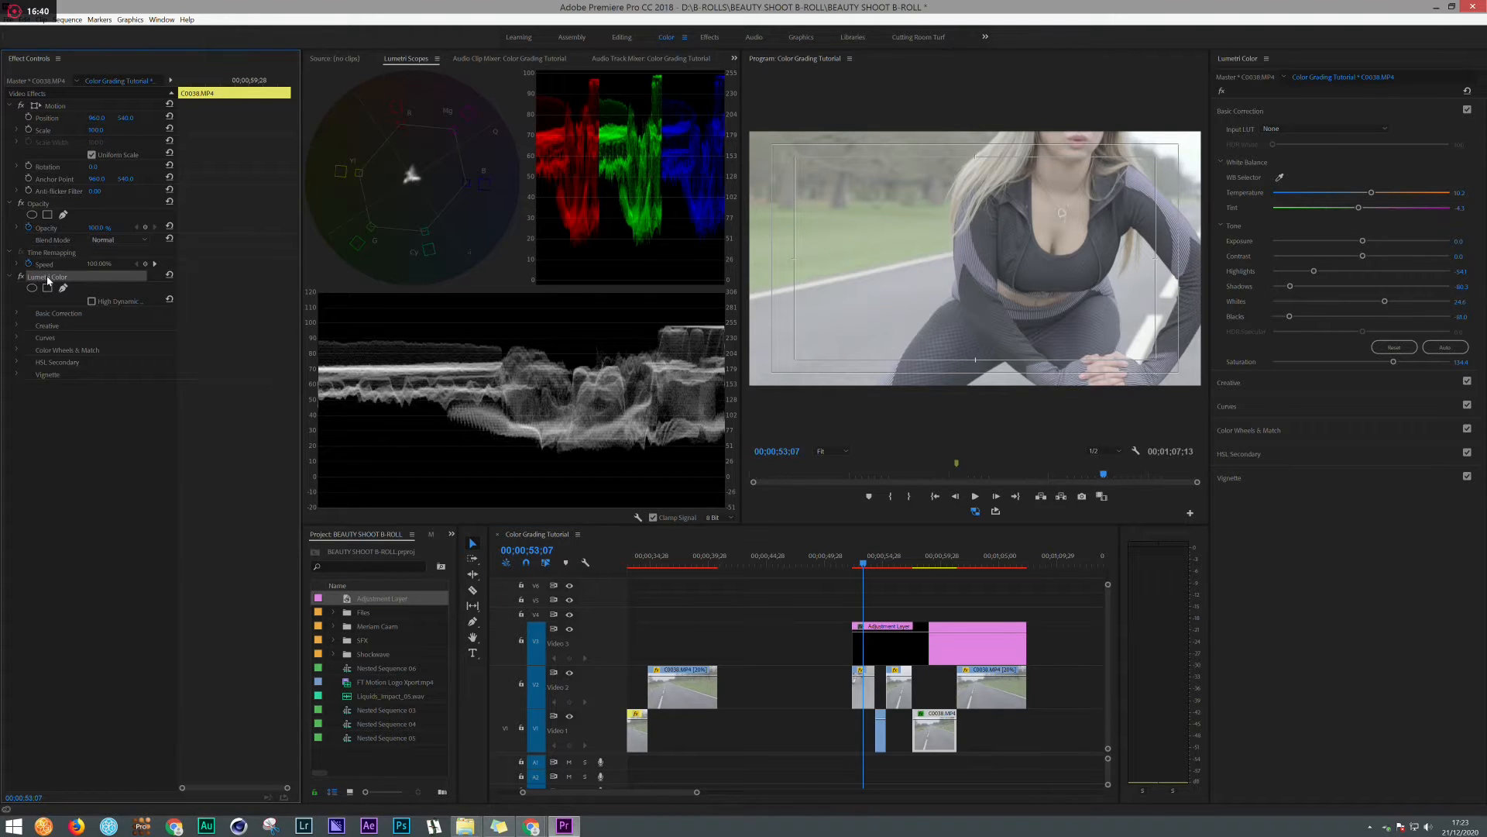
{"action": "left_click", "coordinate": [856, 690]}
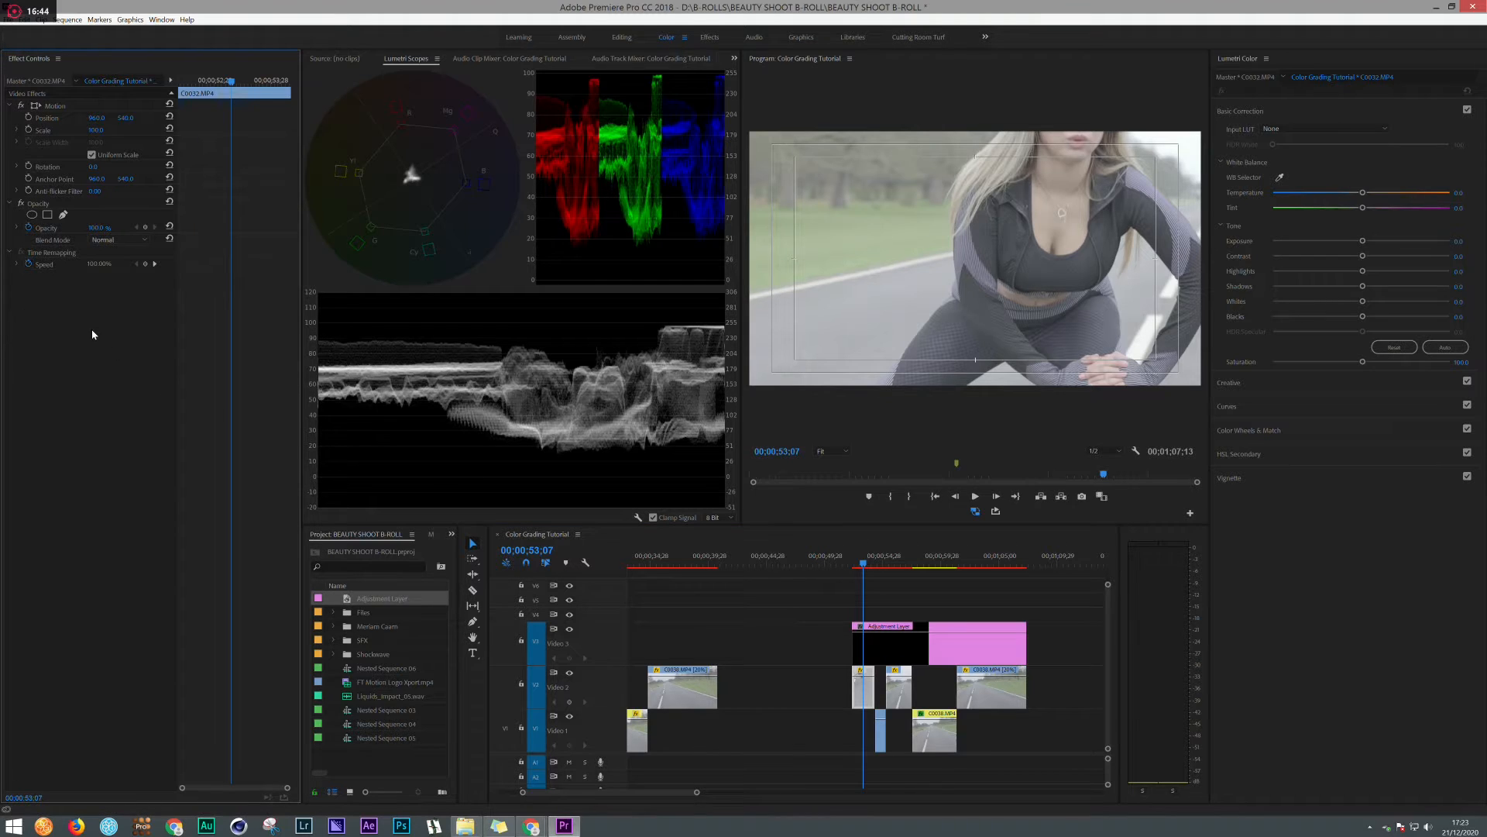
{"action": "key", "text": "ctrl+v"}
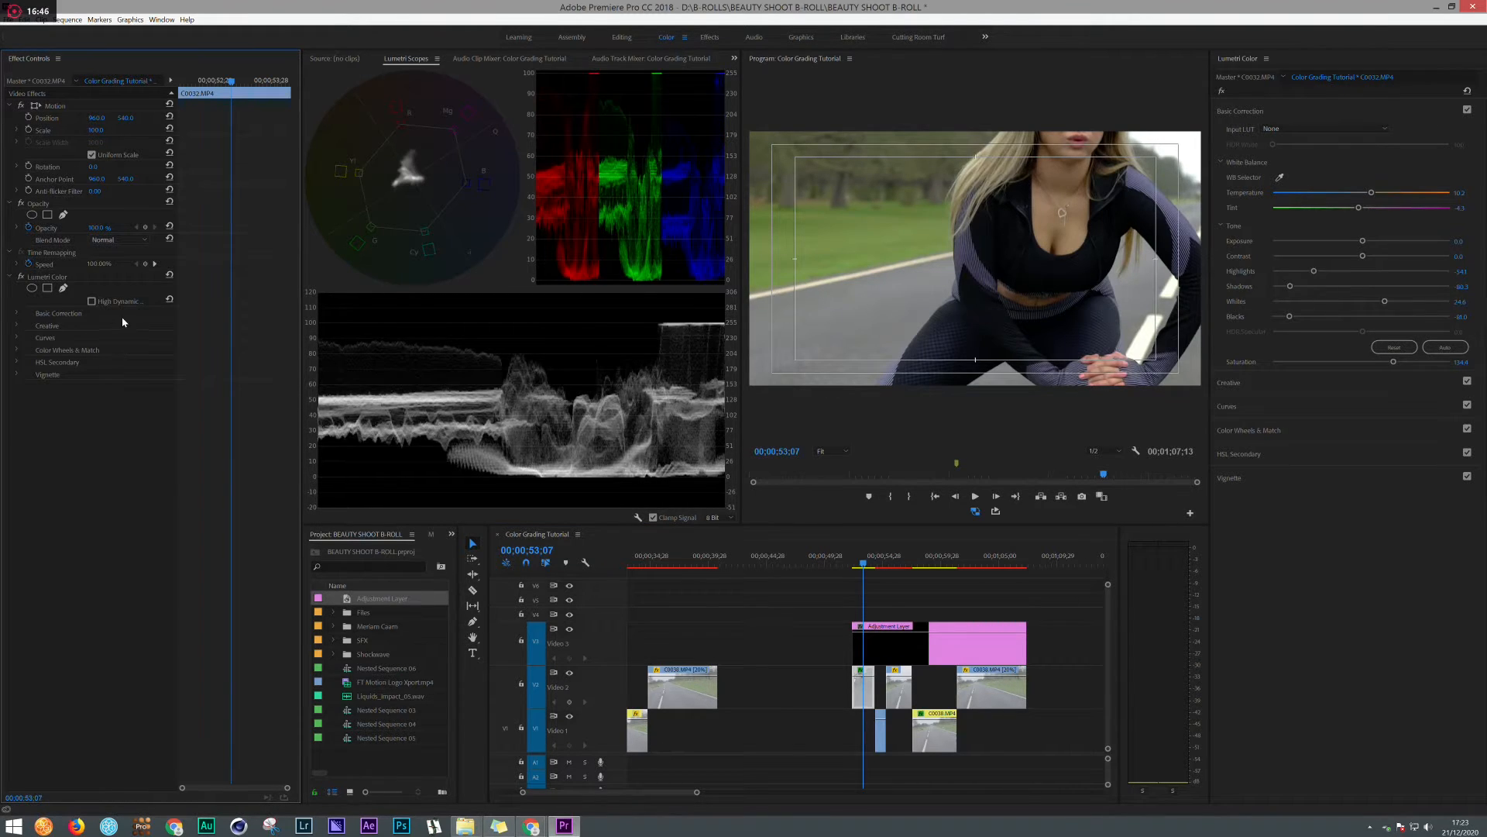
Step: Raise the stretching clip's Shadows wheel luminance to just below its midpoint and reduce Whites to about 2 in Basic Correction
{"action": "left_click", "coordinate": [47, 279]}
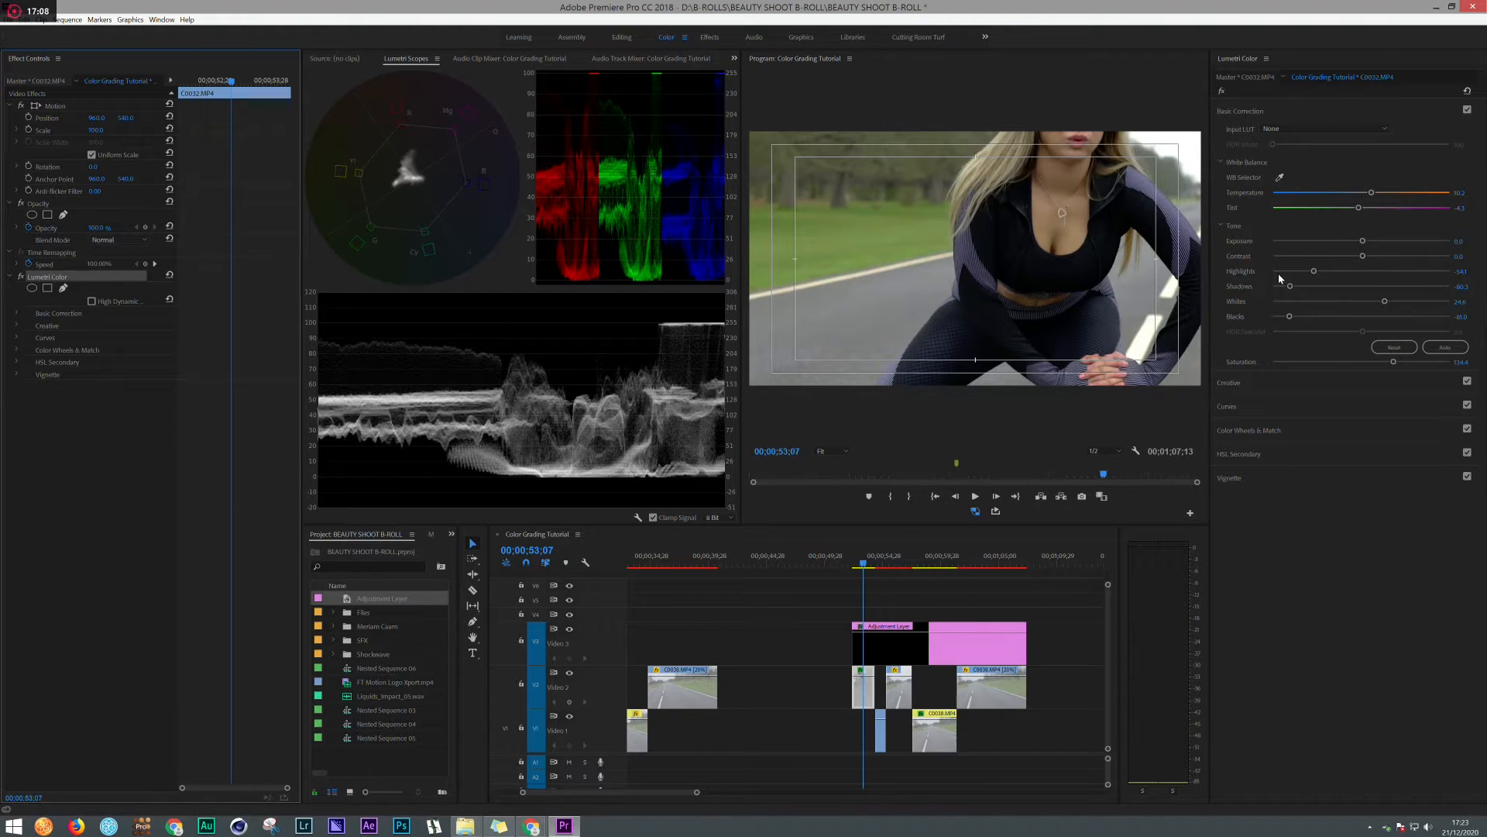
{"action": "left_click", "coordinate": [1228, 431]}
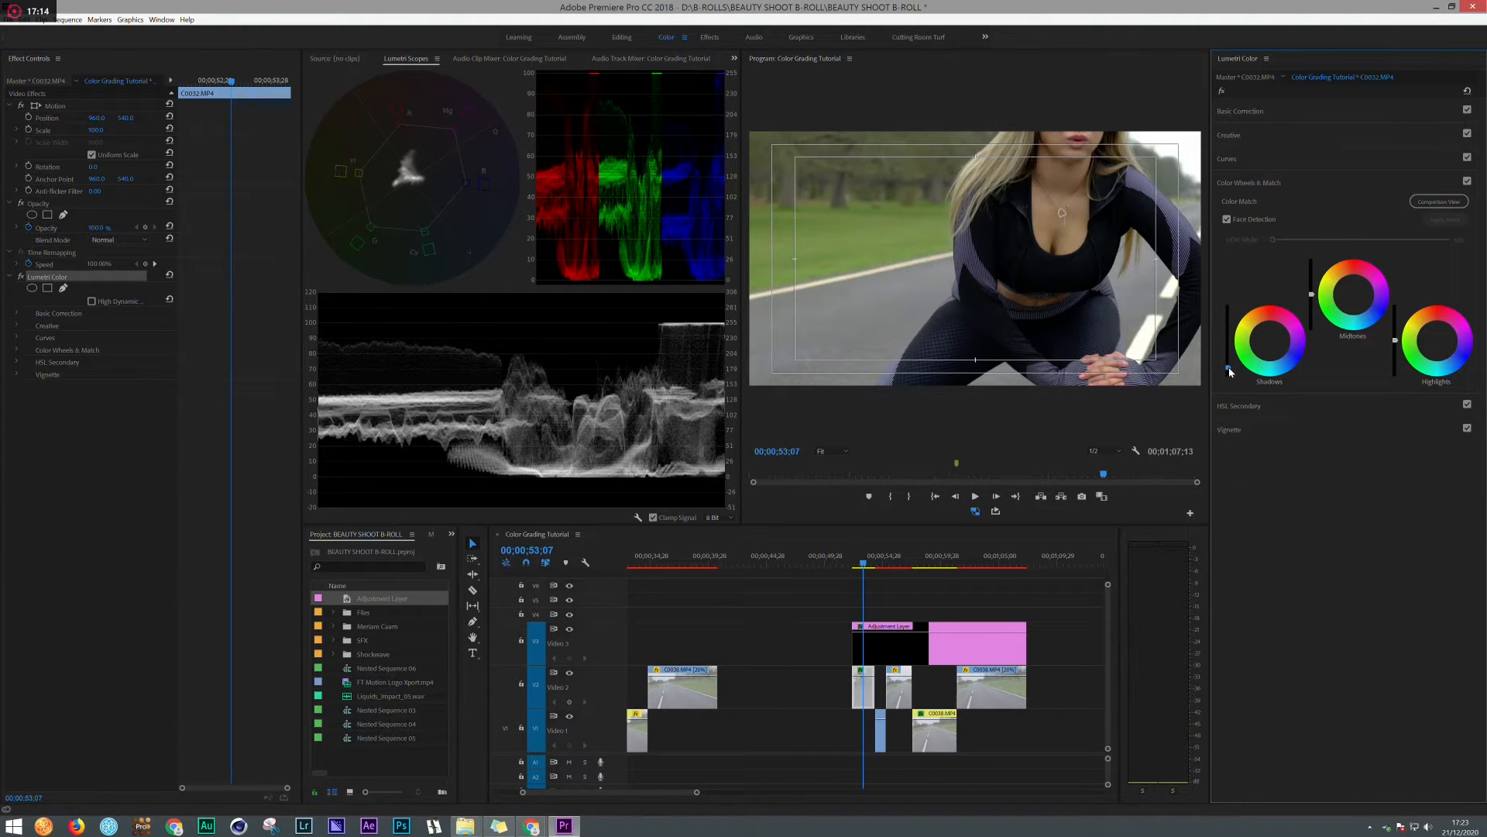
{"action": "left_click_drag", "start_coordinate": [1228, 364], "coordinate": [1228, 346]}
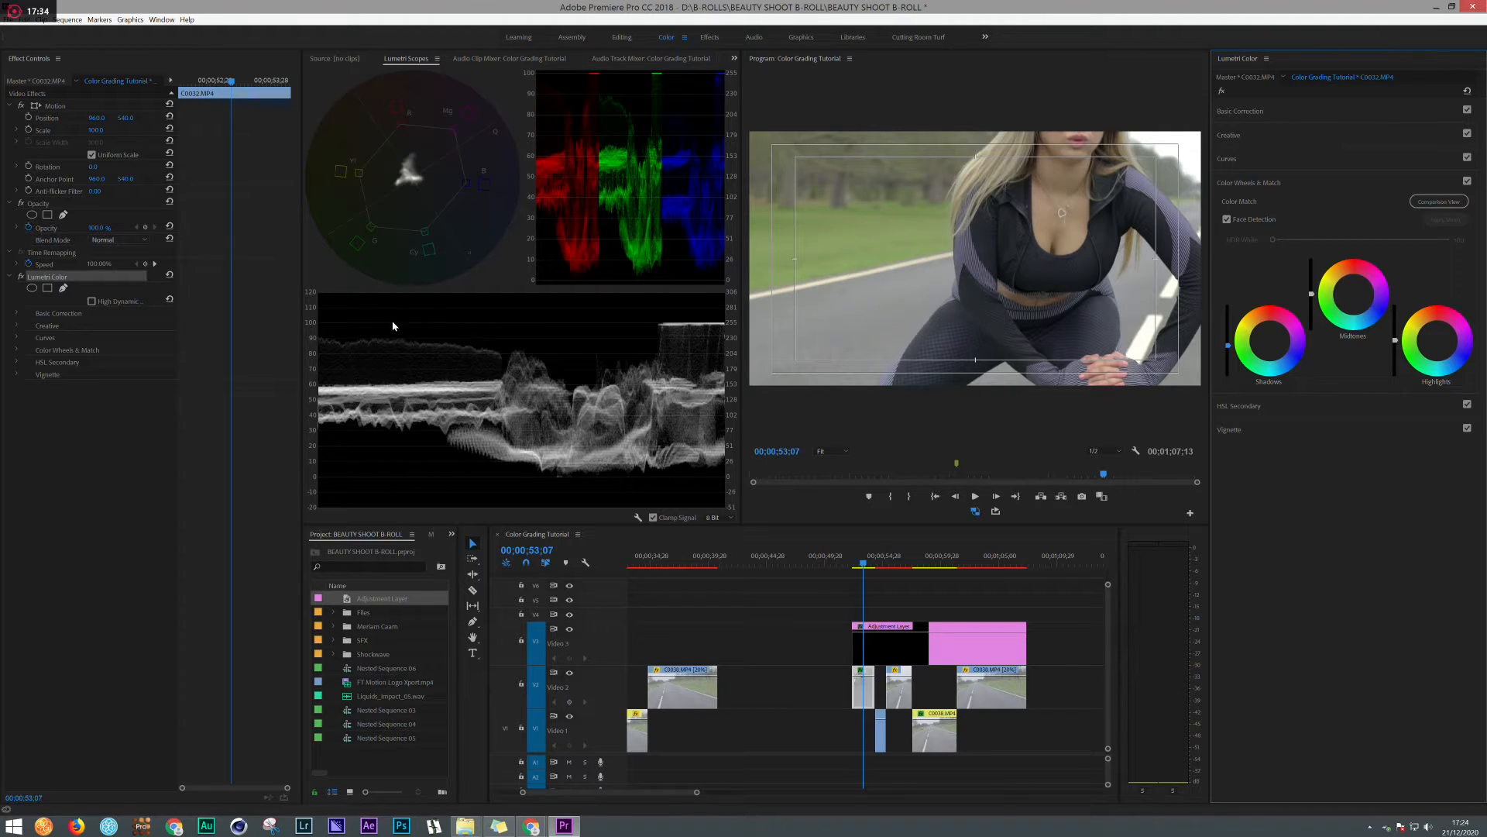
{"action": "left_click", "coordinate": [1238, 110]}
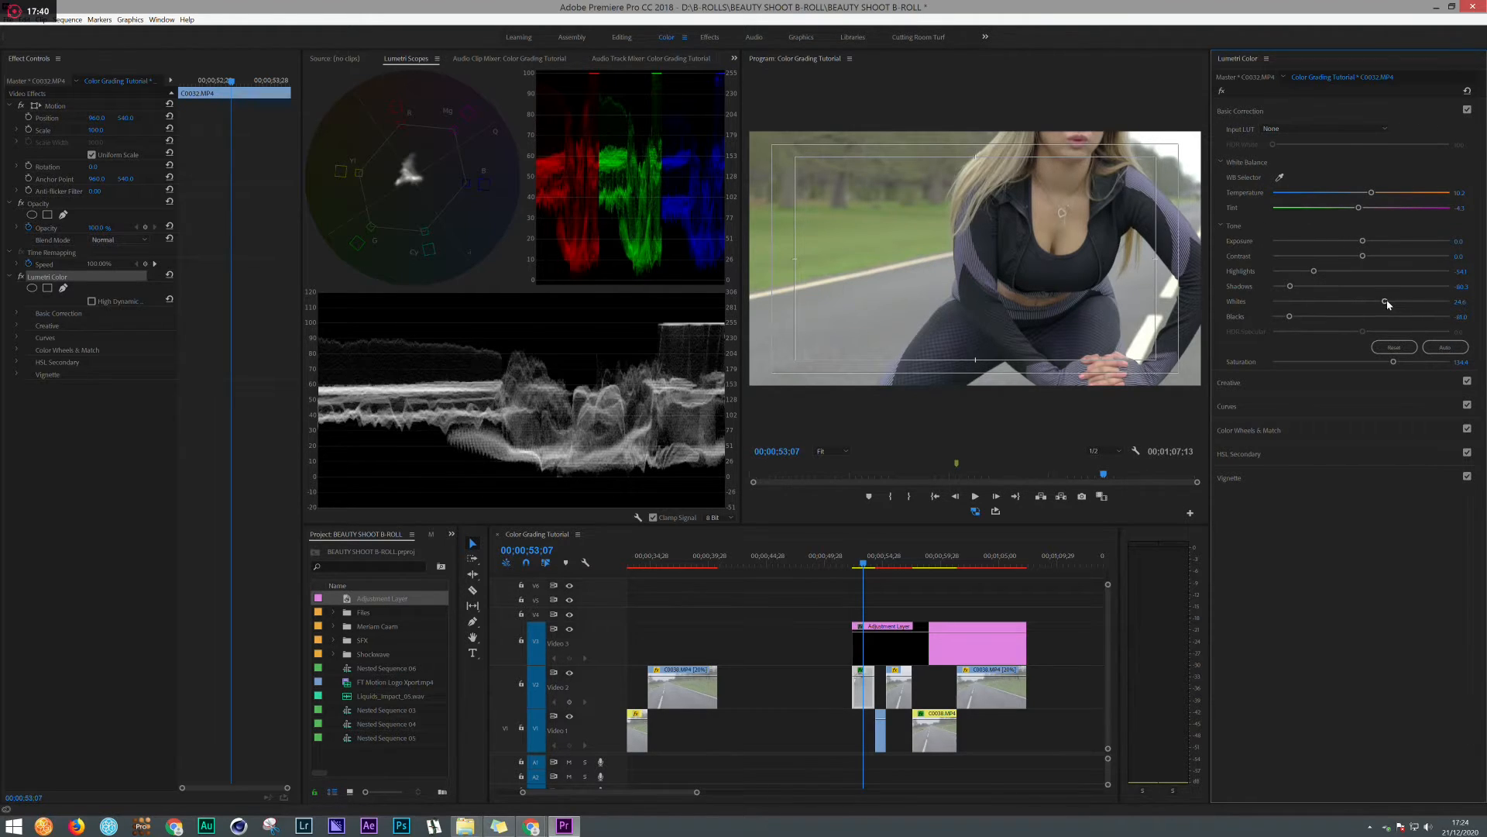
{"action": "left_click_drag", "start_coordinate": [1385, 303], "coordinate": [1364, 314]}
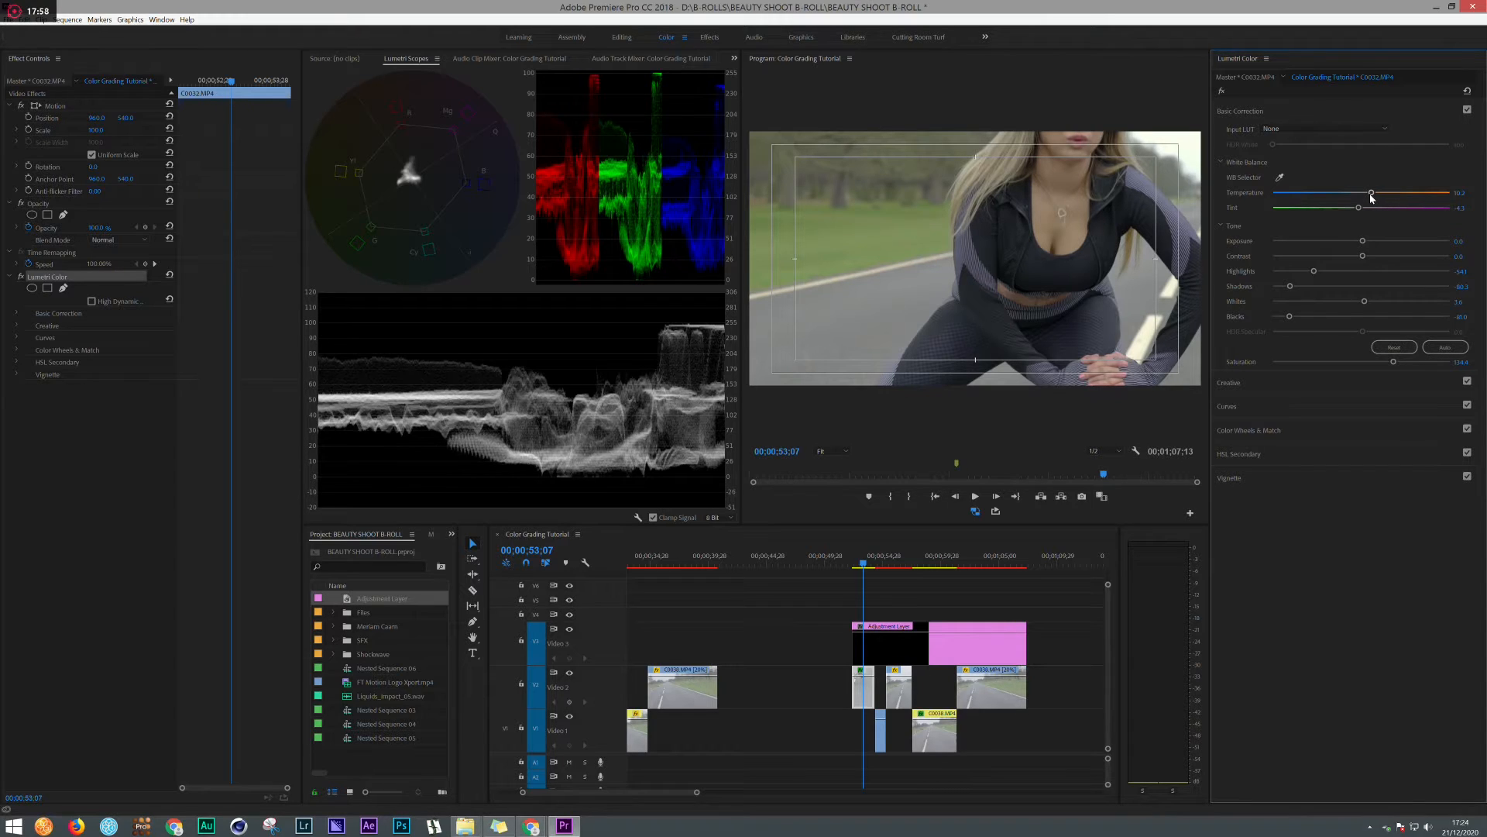
Step: Bring the stretching clip's Temperature close to zero and Tint to about 2, and compare it with the Lumetri effect off and on
{"action": "left_click_drag", "start_coordinate": [1371, 197], "coordinate": [1362, 203]}
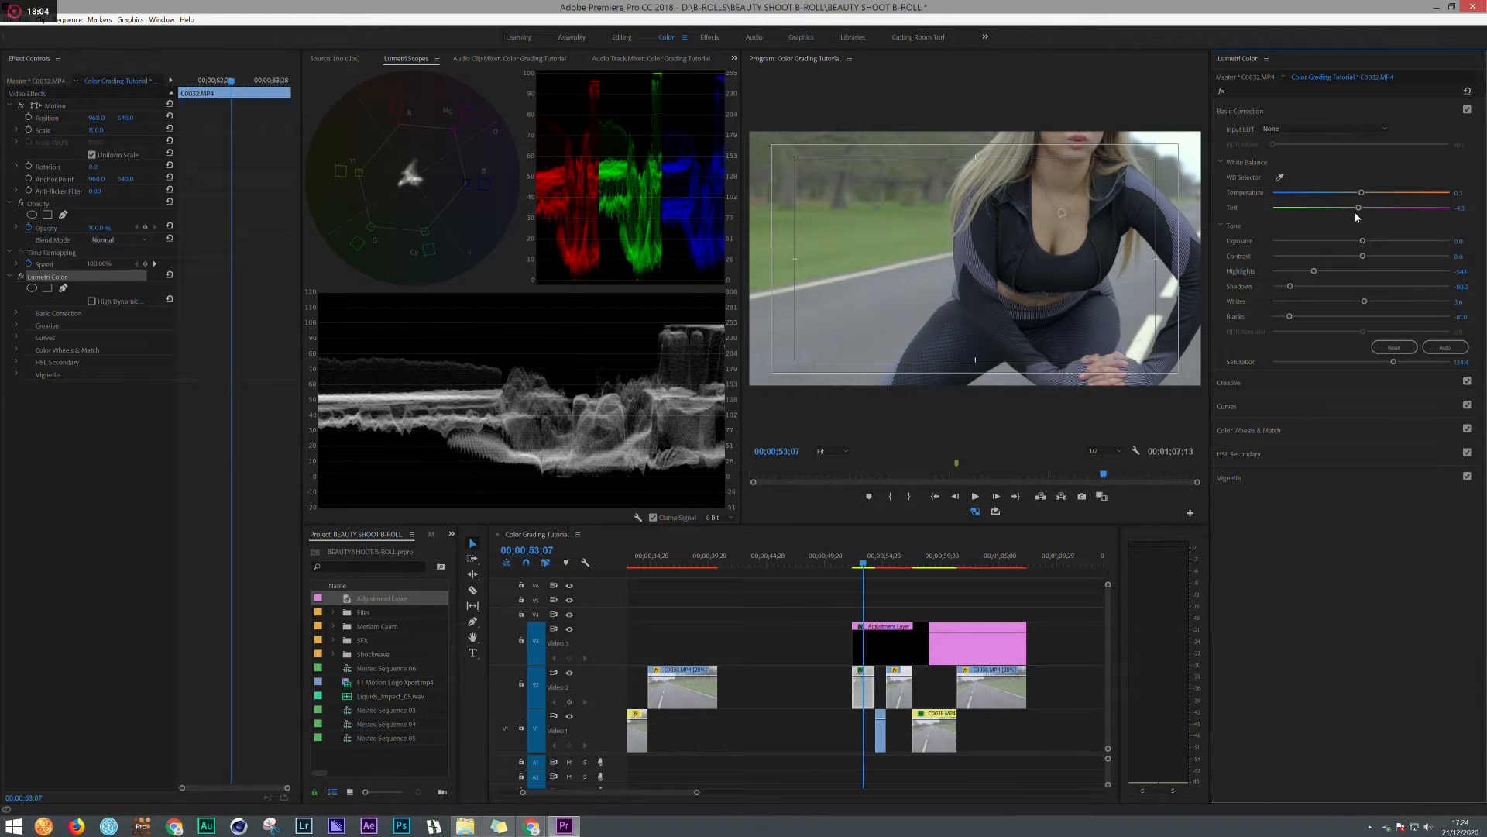
{"action": "left_click_drag", "start_coordinate": [1361, 192], "coordinate": [1364, 194]}
{"action": "left_click_drag", "start_coordinate": [1359, 210], "coordinate": [1363, 210]}
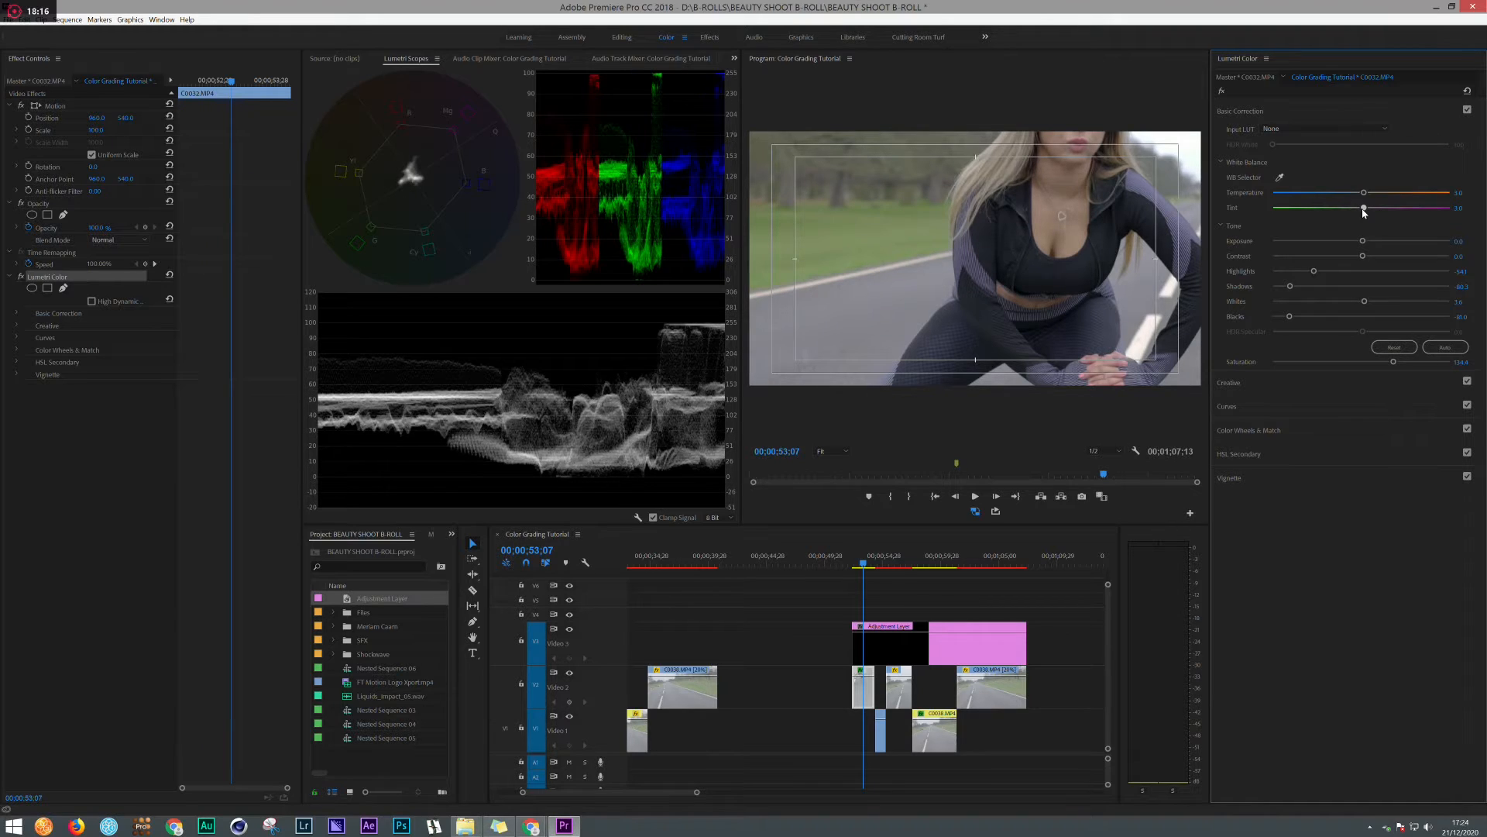
{"action": "left_click_drag", "start_coordinate": [1364, 193], "coordinate": [1364, 192]}
{"action": "left_click", "coordinate": [1222, 91]}
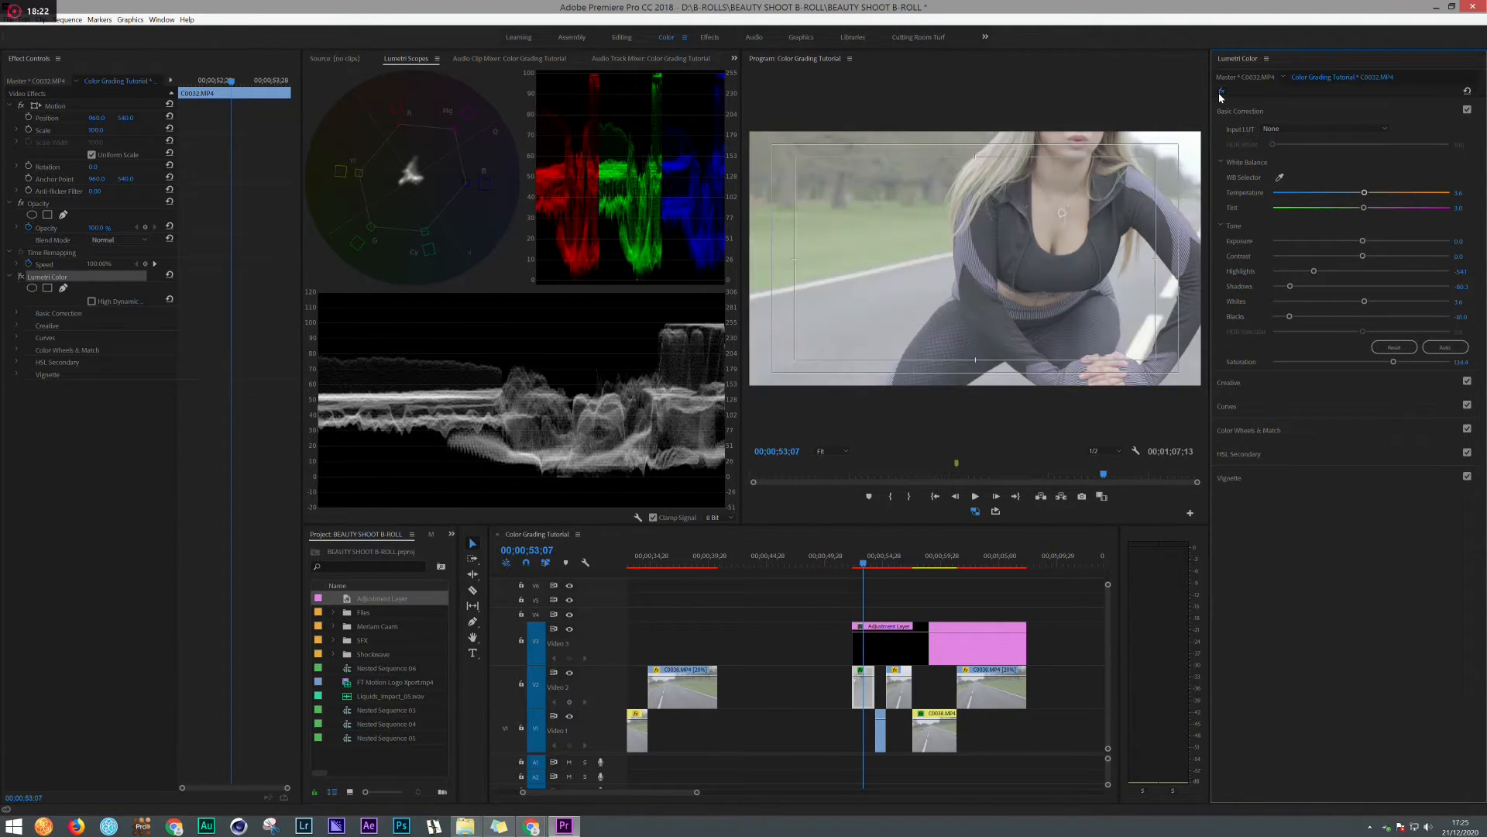
{"action": "left_click", "coordinate": [1222, 91]}
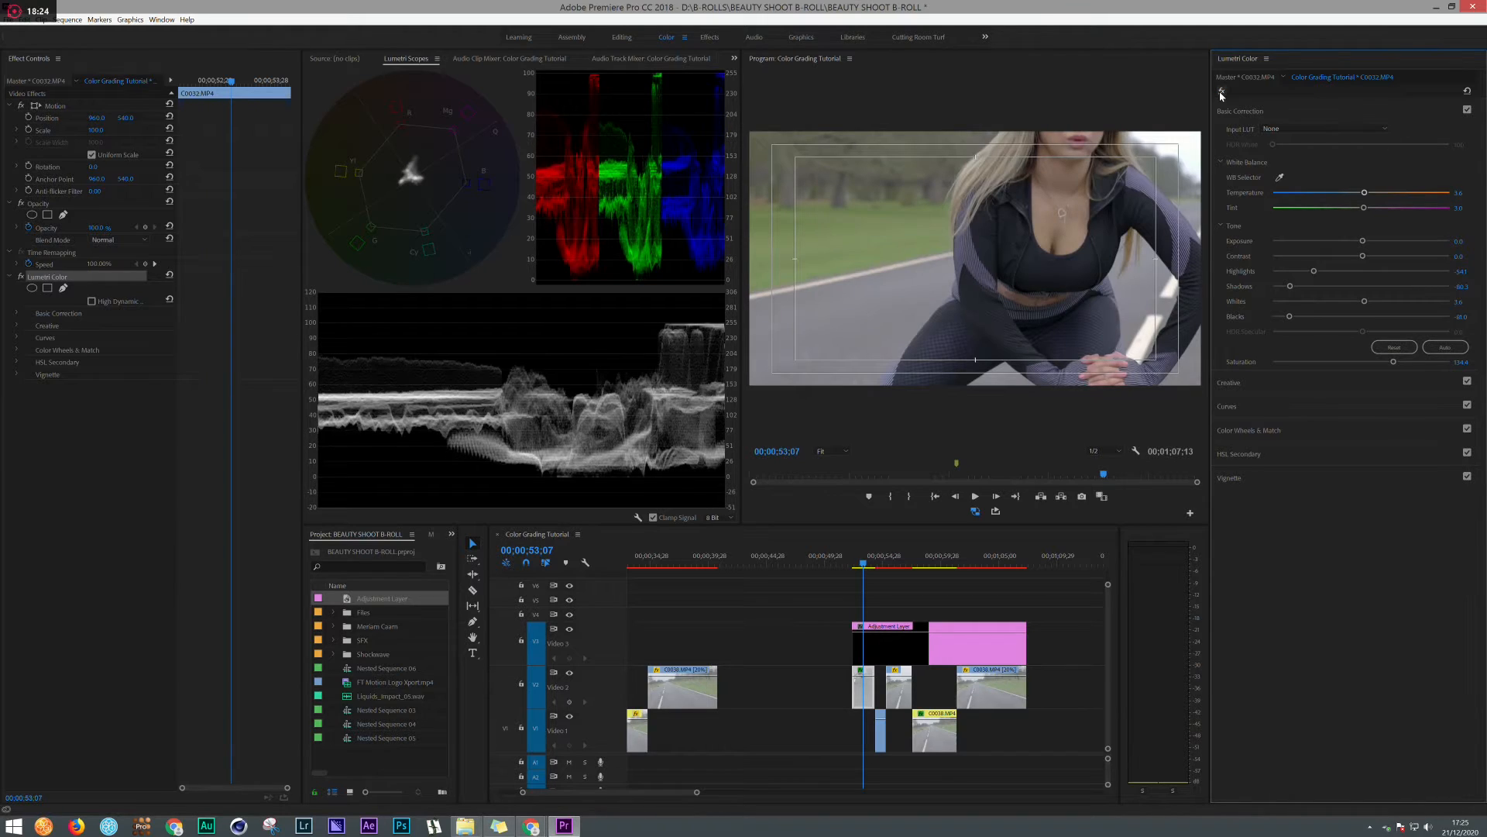
Step: Compare the stretching clip with its Lumetri correction off and on, and bring the playhead to the clip of the woman in yellow smoke
{"action": "left_click", "coordinate": [1222, 91]}
{"action": "left_click", "coordinate": [1221, 93]}
{"action": "left_click", "coordinate": [873, 564]}
{"action": "left_click_drag", "start_coordinate": [876, 566], "coordinate": [938, 570]}
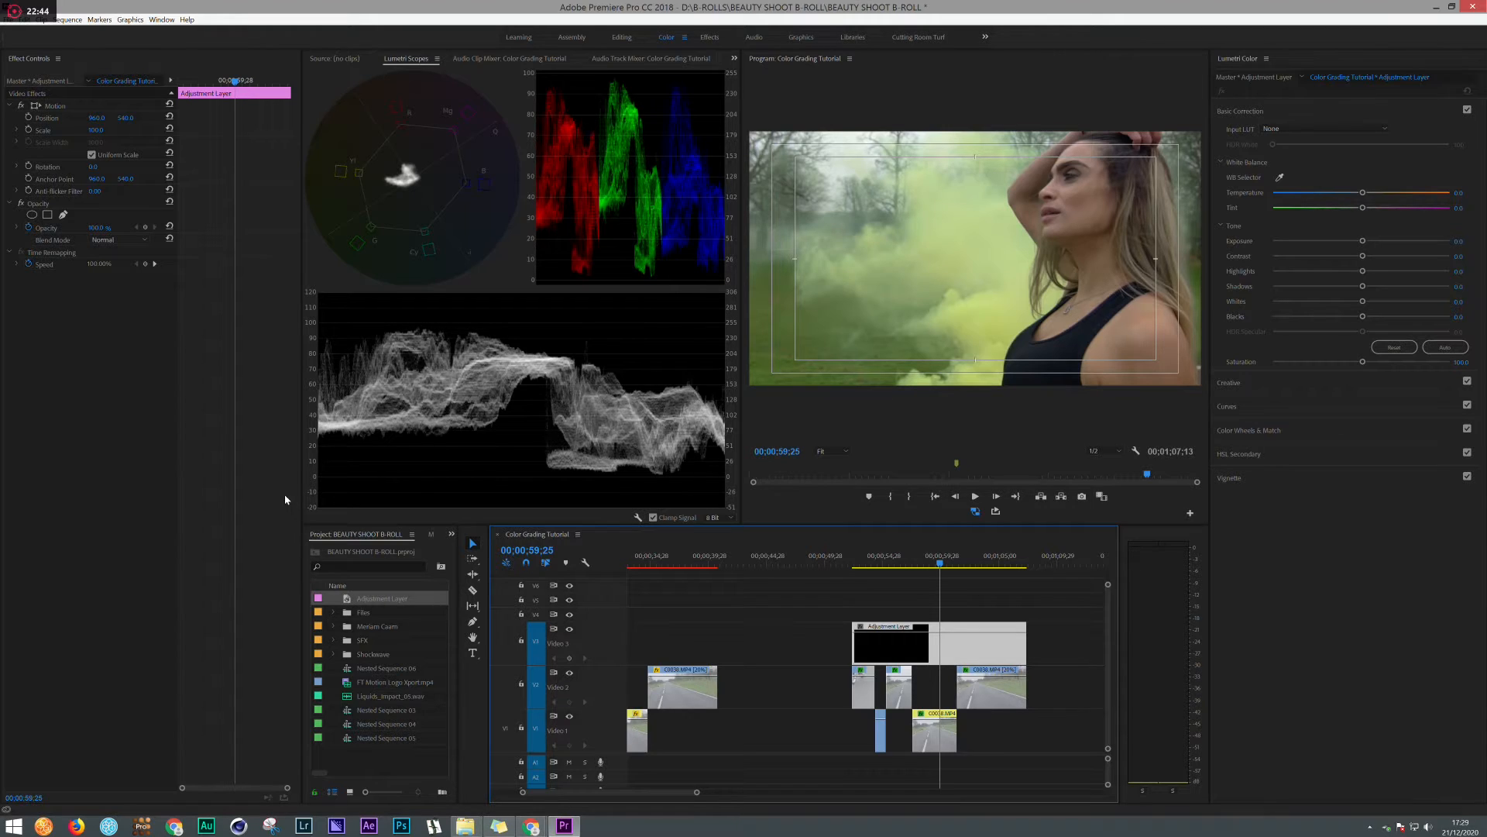
Step: Apply the FT1.3dl file from the TURF GRADE (Xmas Pack) 3DL folder as the adjustment layer's Creative look
{"action": "left_click", "coordinate": [452, 535]}
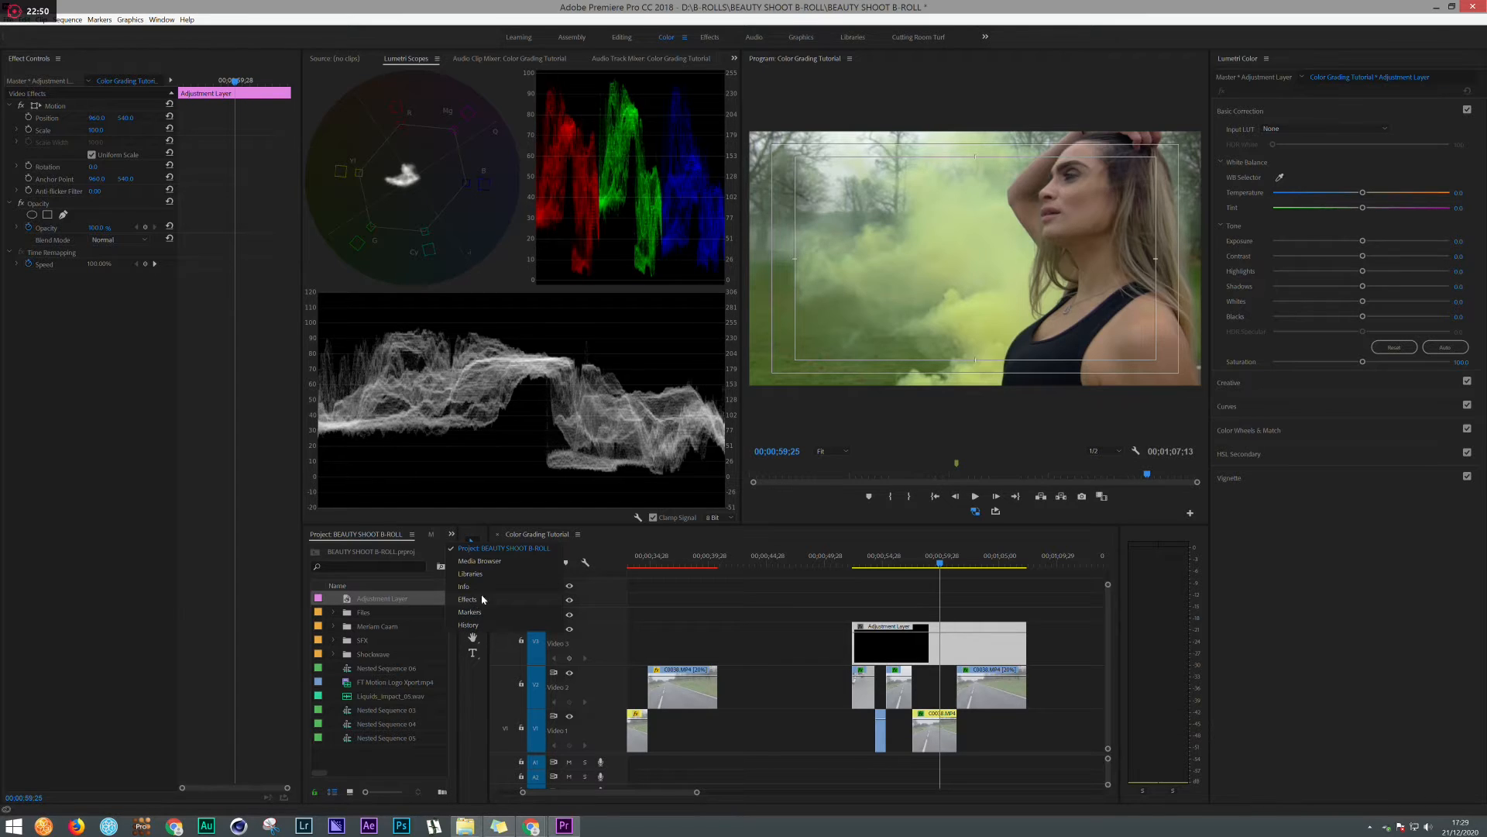
{"action": "left_click", "coordinate": [895, 649]}
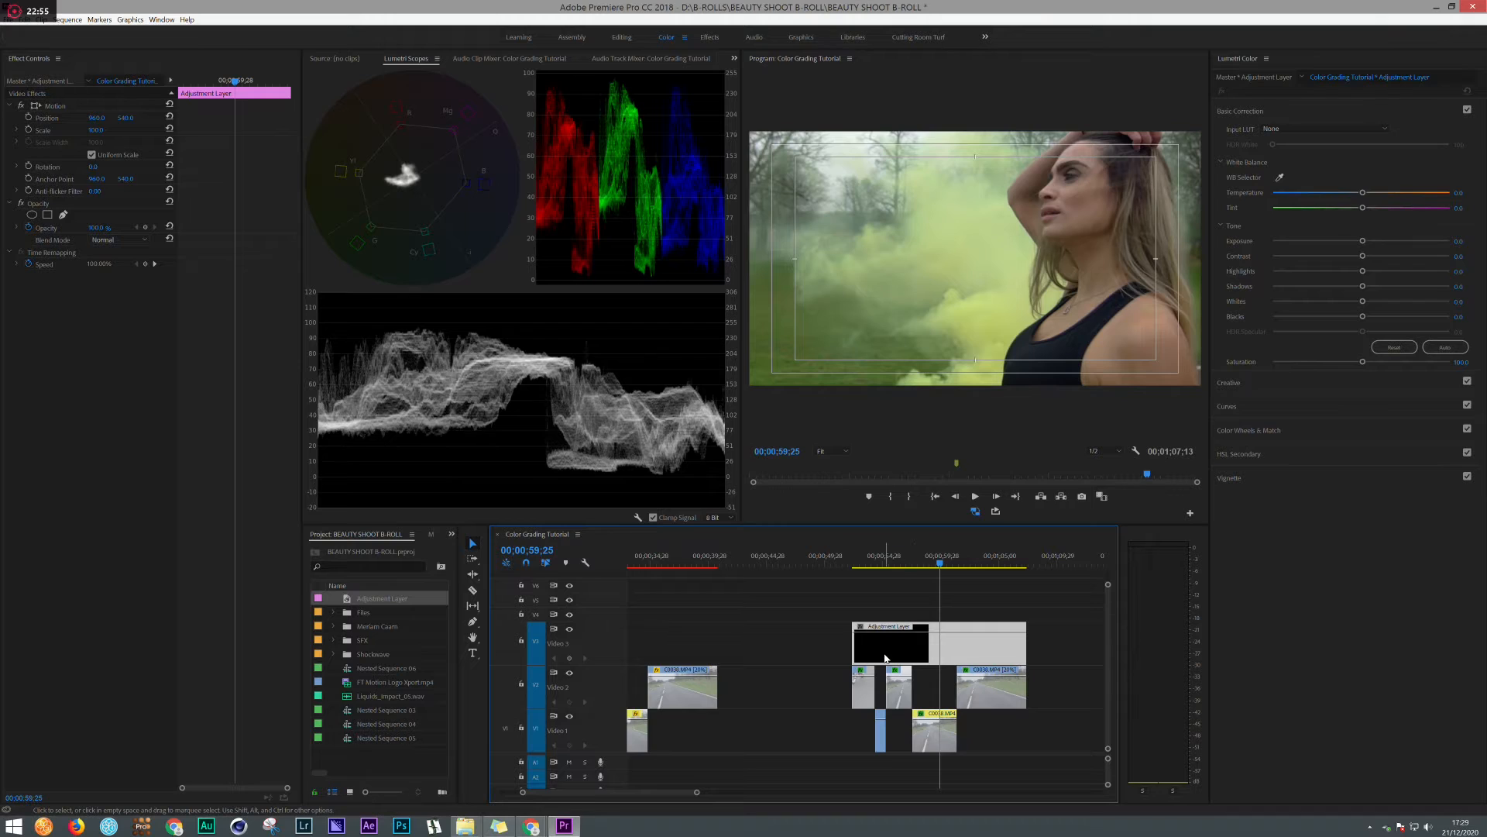
{"action": "left_click", "coordinate": [1267, 113]}
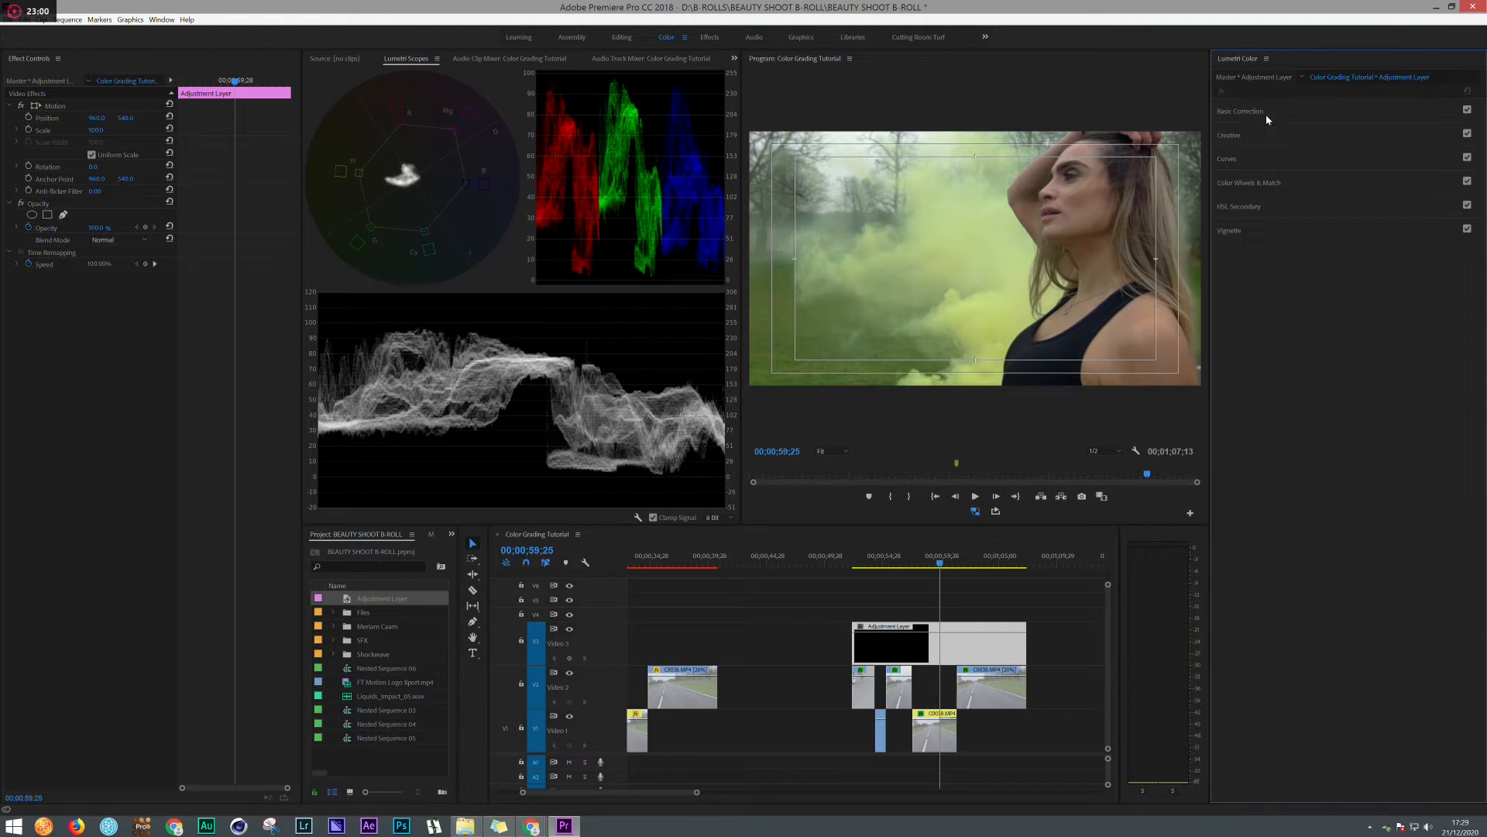
{"action": "left_click", "coordinate": [1230, 136]}
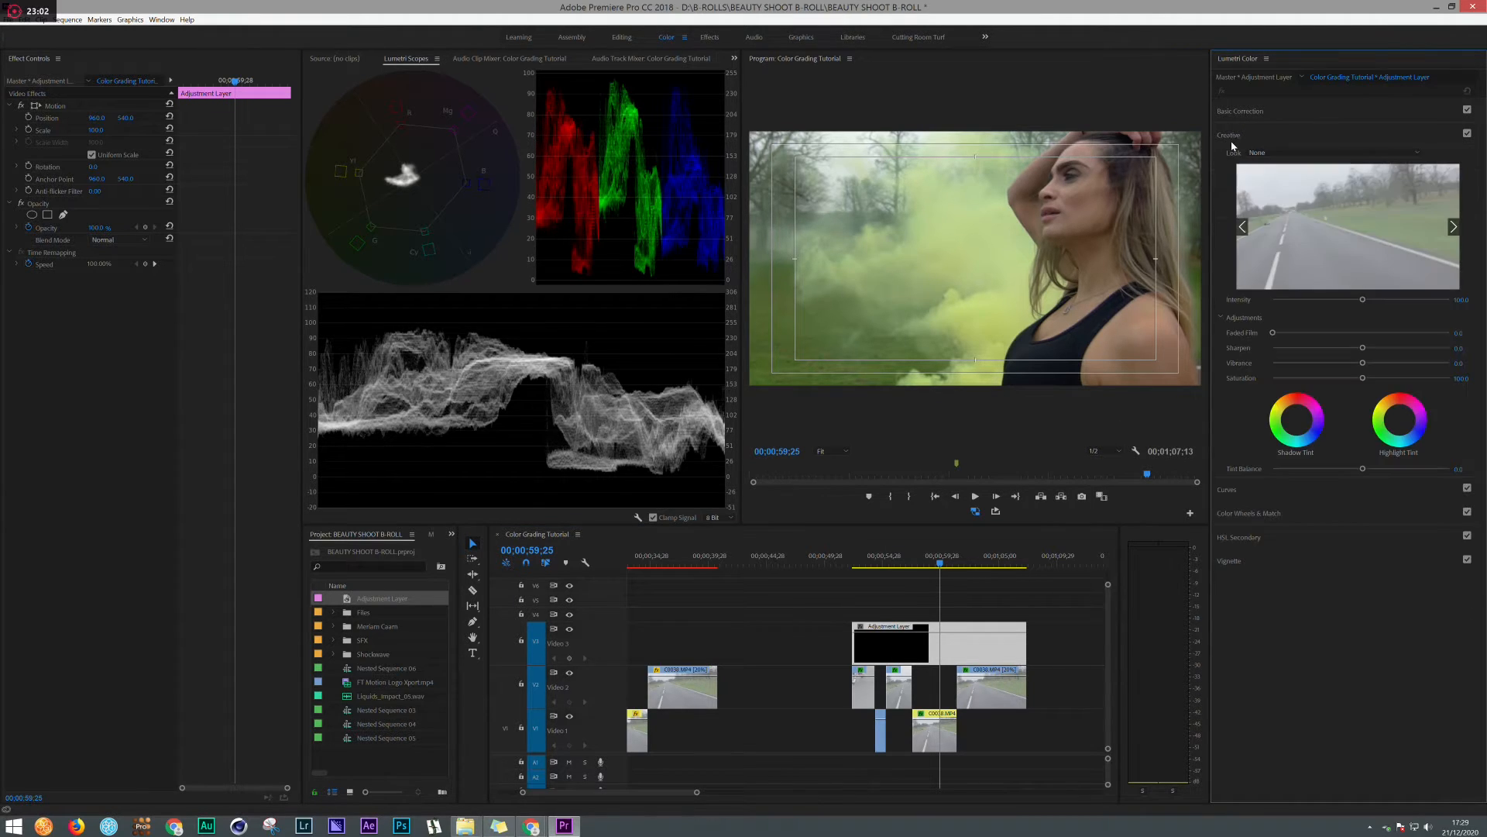
{"action": "left_click", "coordinate": [1289, 155]}
{"action": "left_click", "coordinate": [1266, 187]}
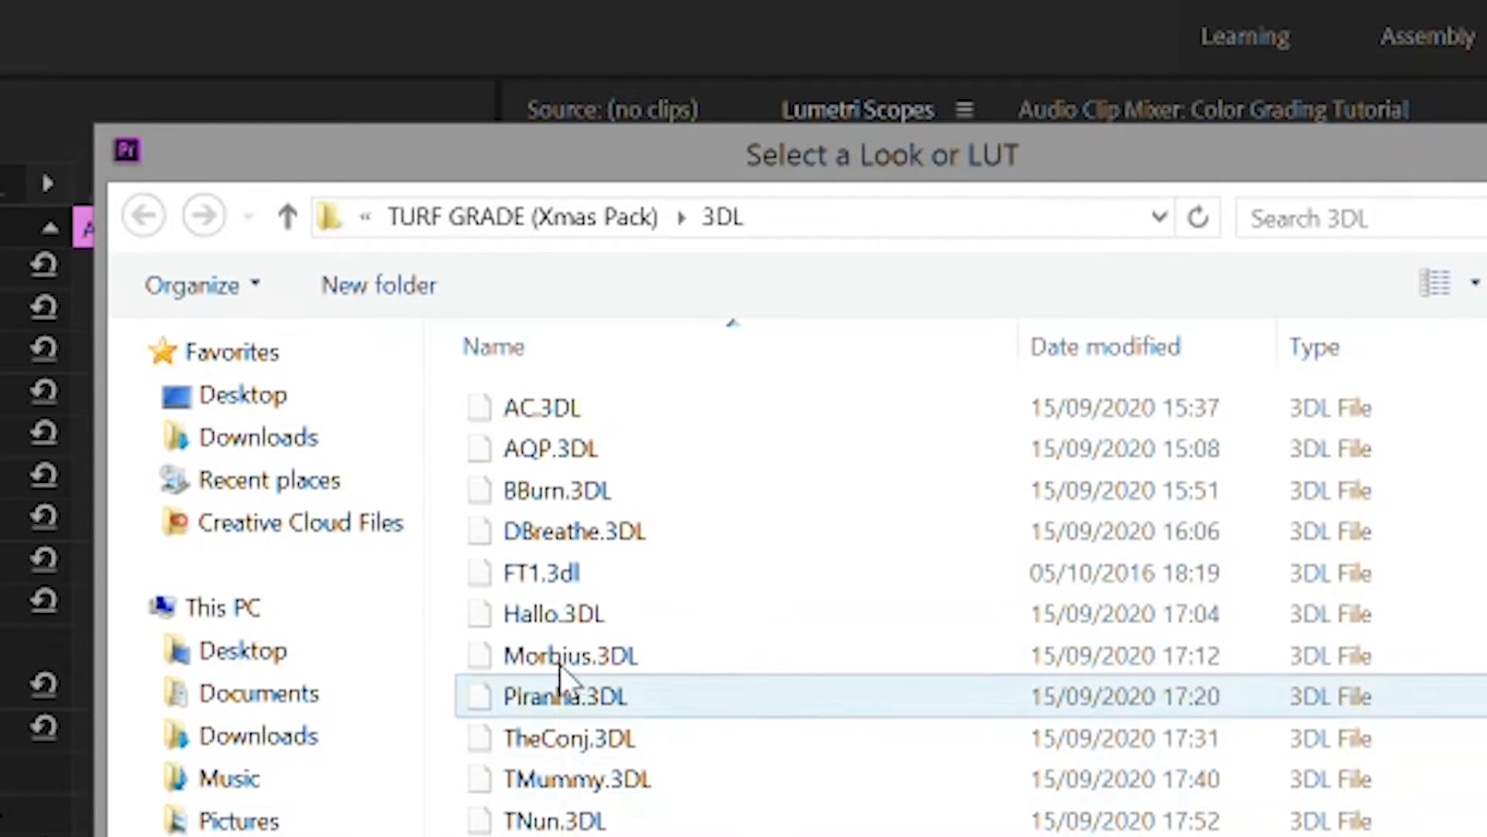
{"action": "double_click", "coordinate": [536, 577]}
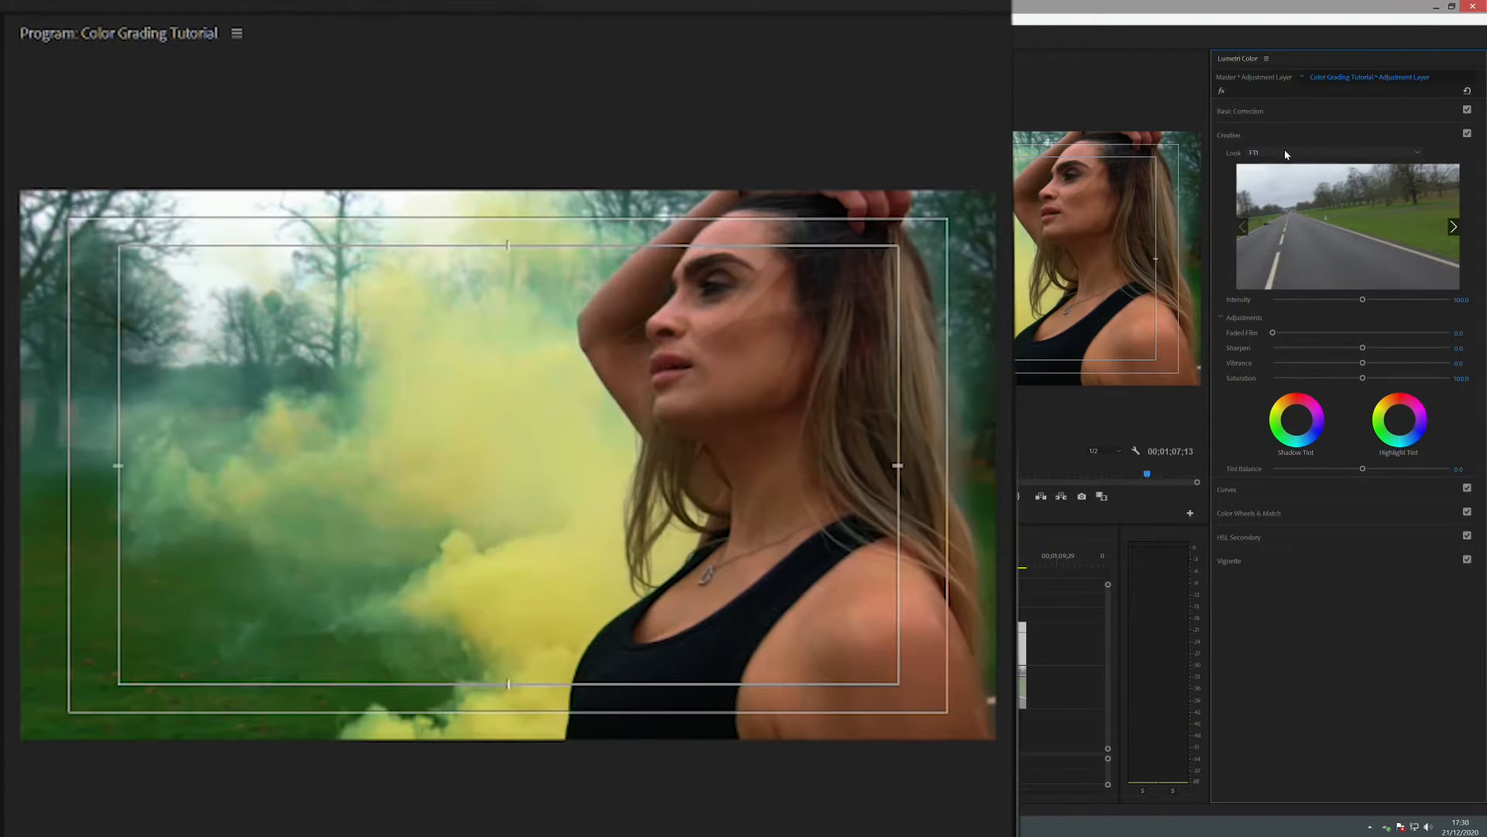
Step: Try the FT1 look at a reduced intensity and at a strong intensity of about 180, inspecting the smoke up close for artifacts
{"action": "left_click", "coordinate": [1285, 155]}
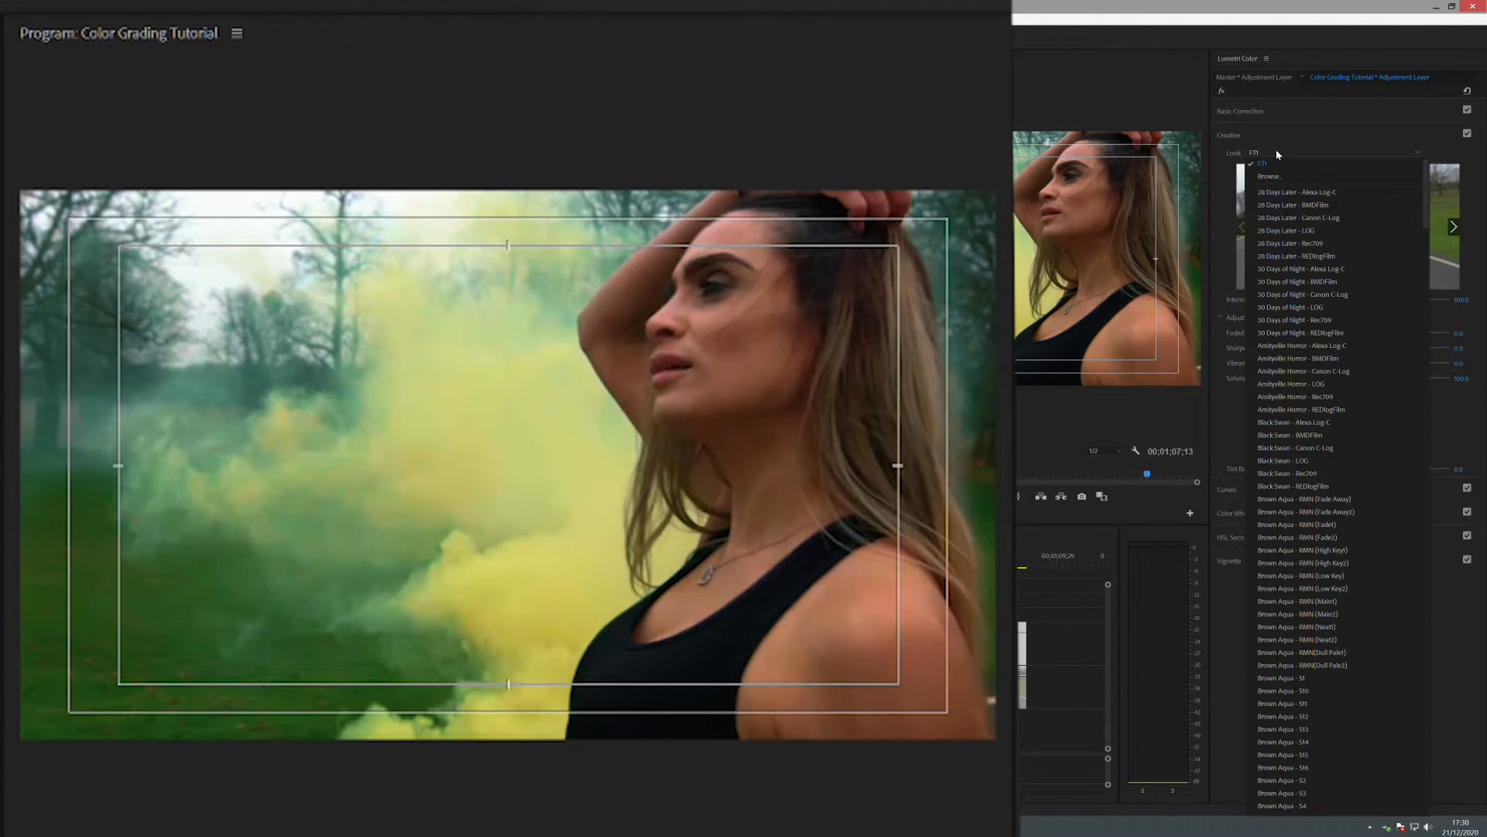
{"action": "left_click", "coordinate": [1278, 155]}
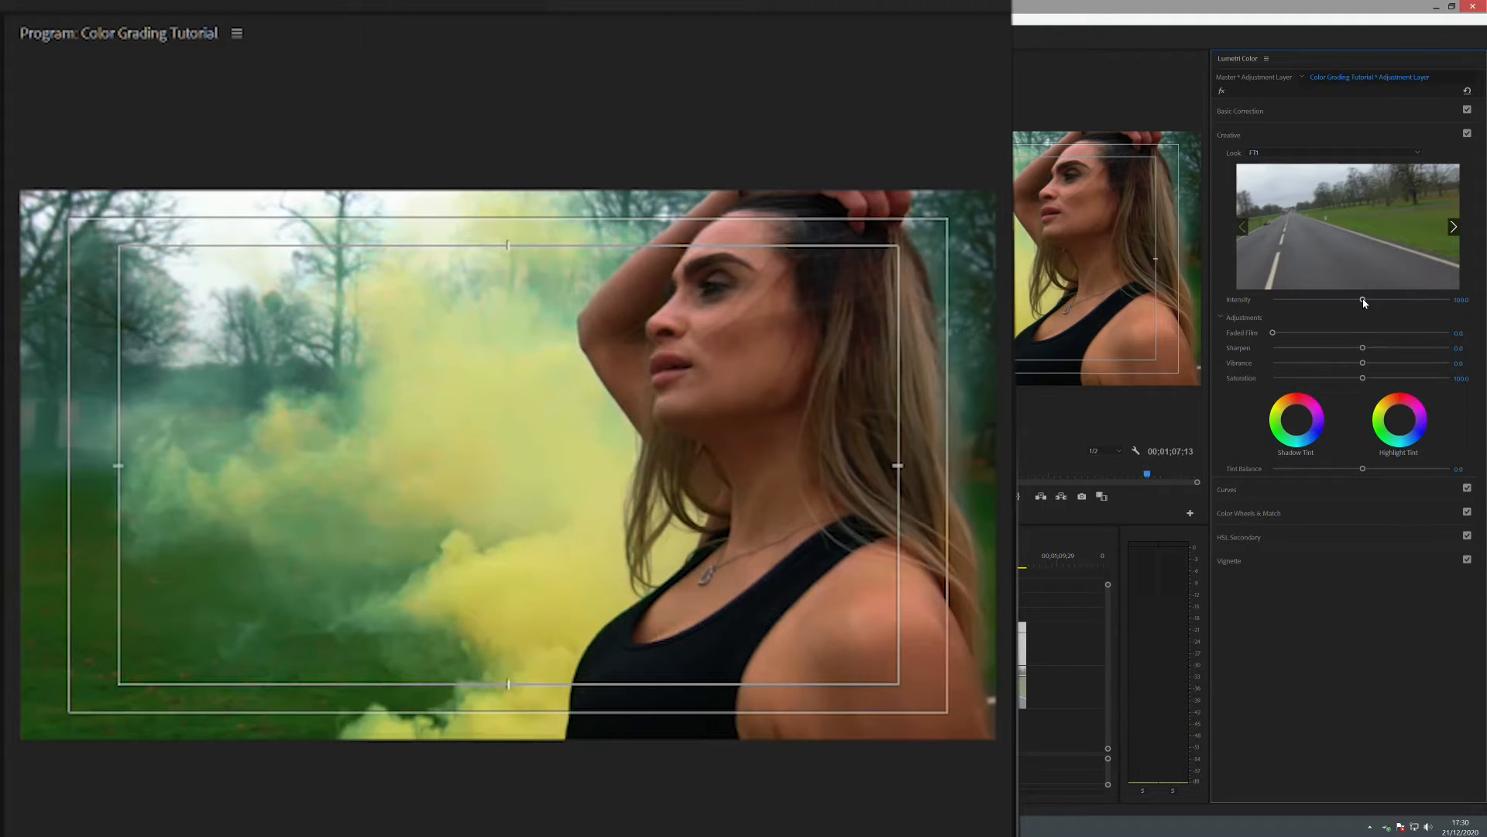
{"action": "left_click_drag", "start_coordinate": [1365, 302], "coordinate": [1329, 312]}
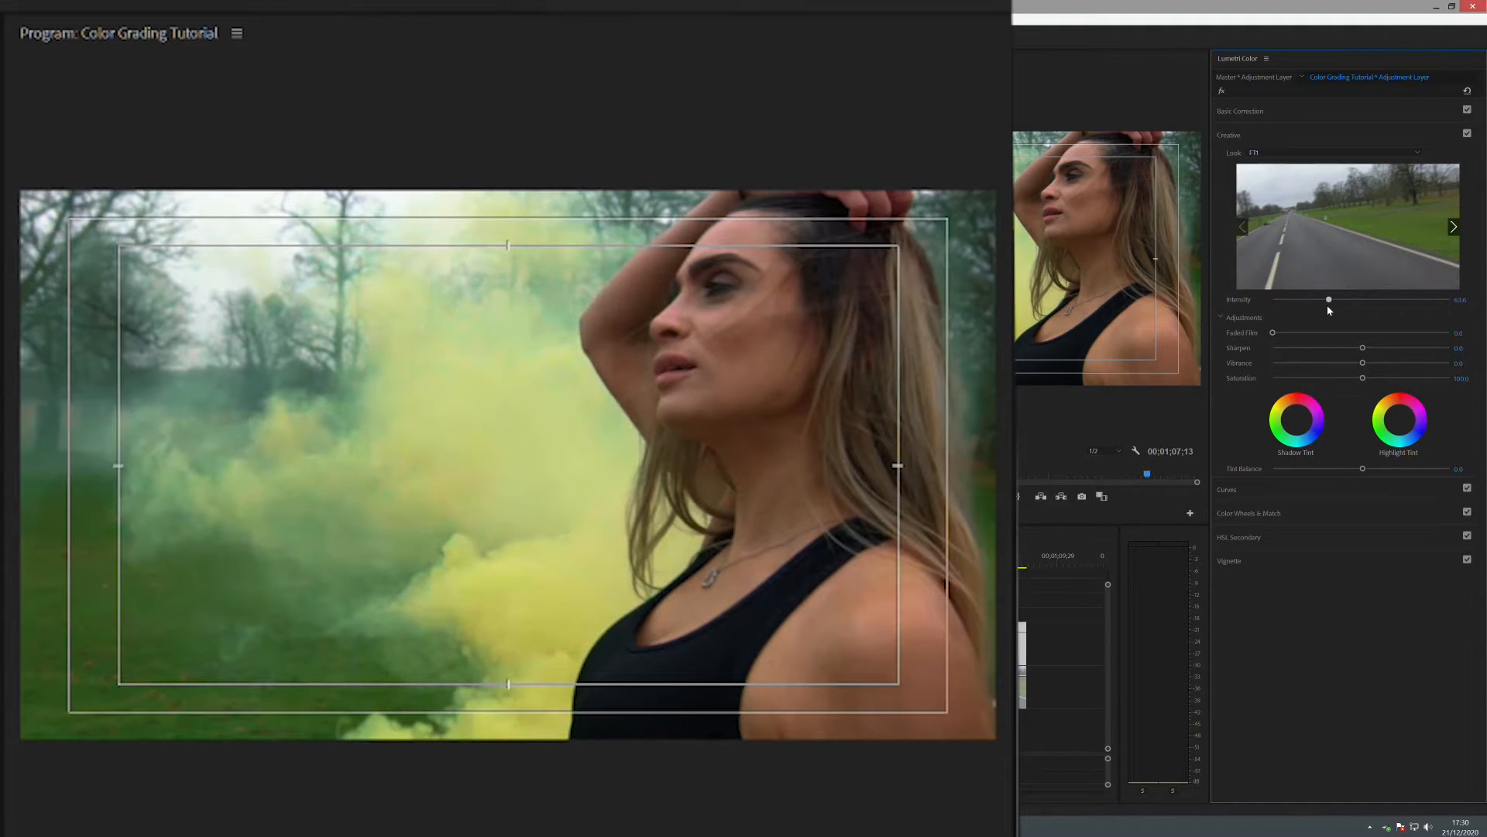
{"action": "double_click", "coordinate": [1330, 303]}
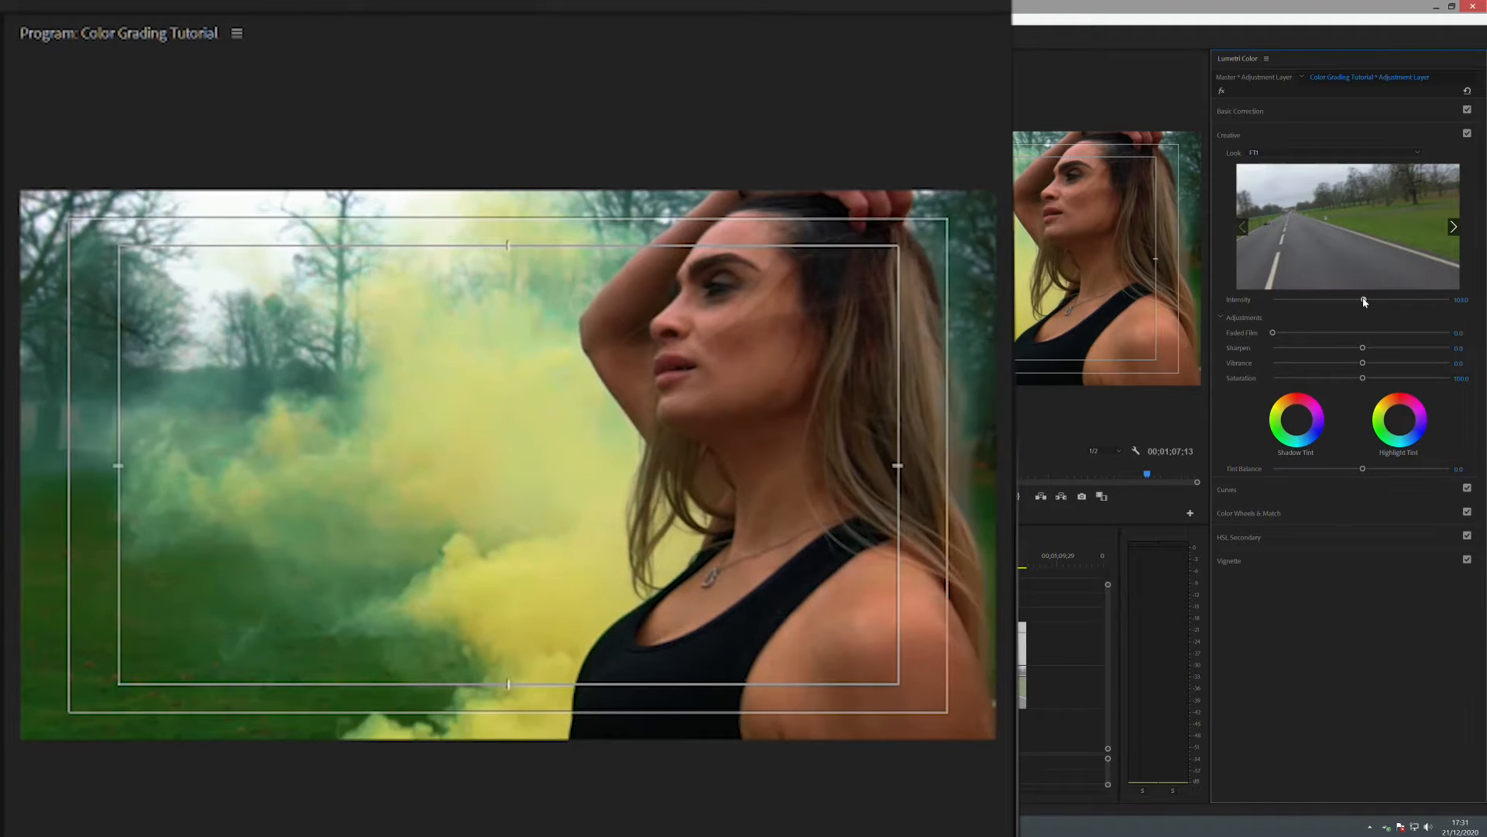
{"action": "left_click_drag", "start_coordinate": [1364, 301], "coordinate": [1433, 311]}
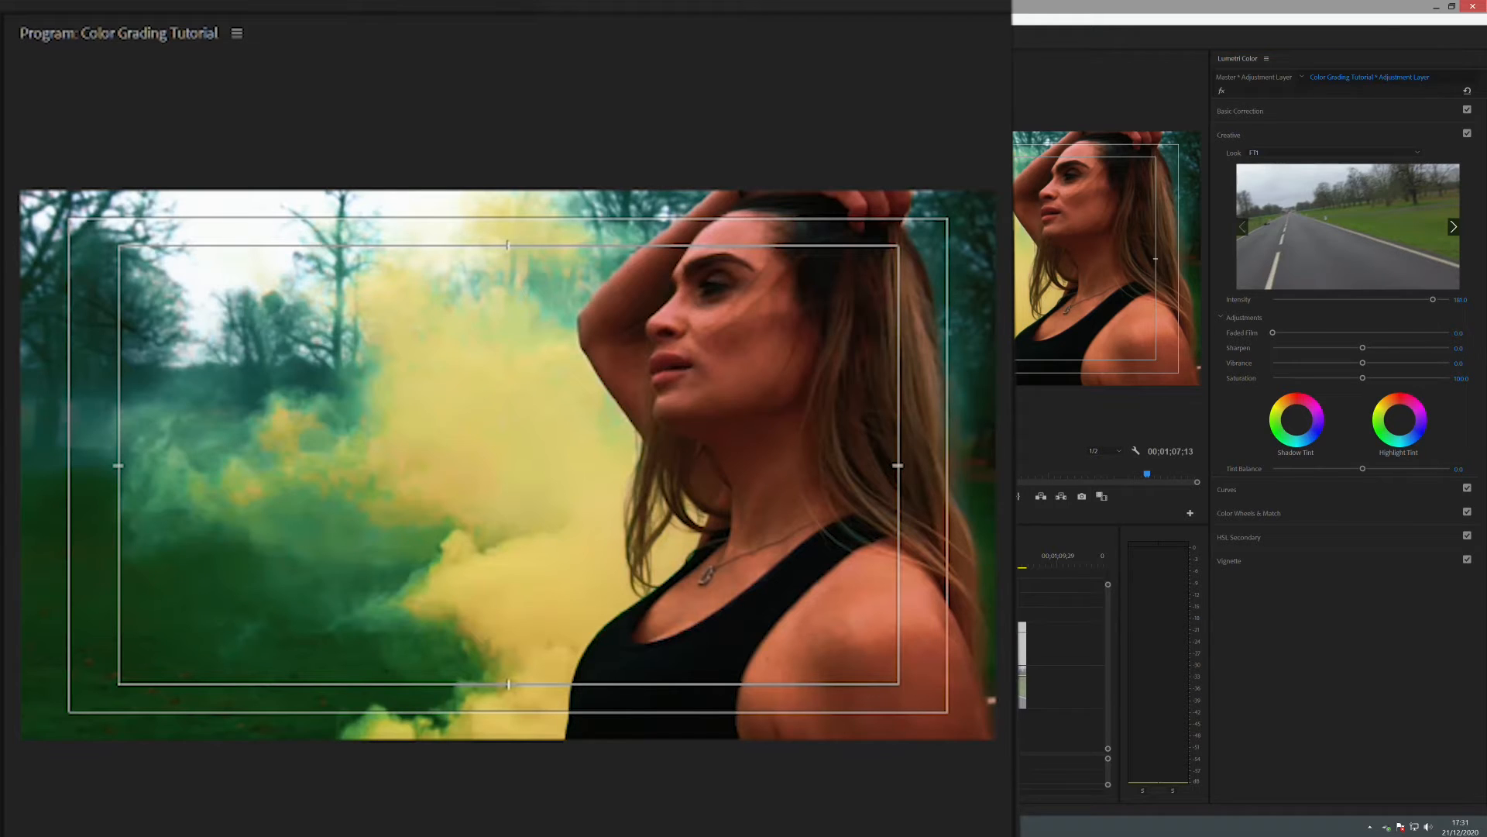
{"action": "scroll", "coordinate": [596, 434], "scroll_direction": "up", "scroll_amount": 3}
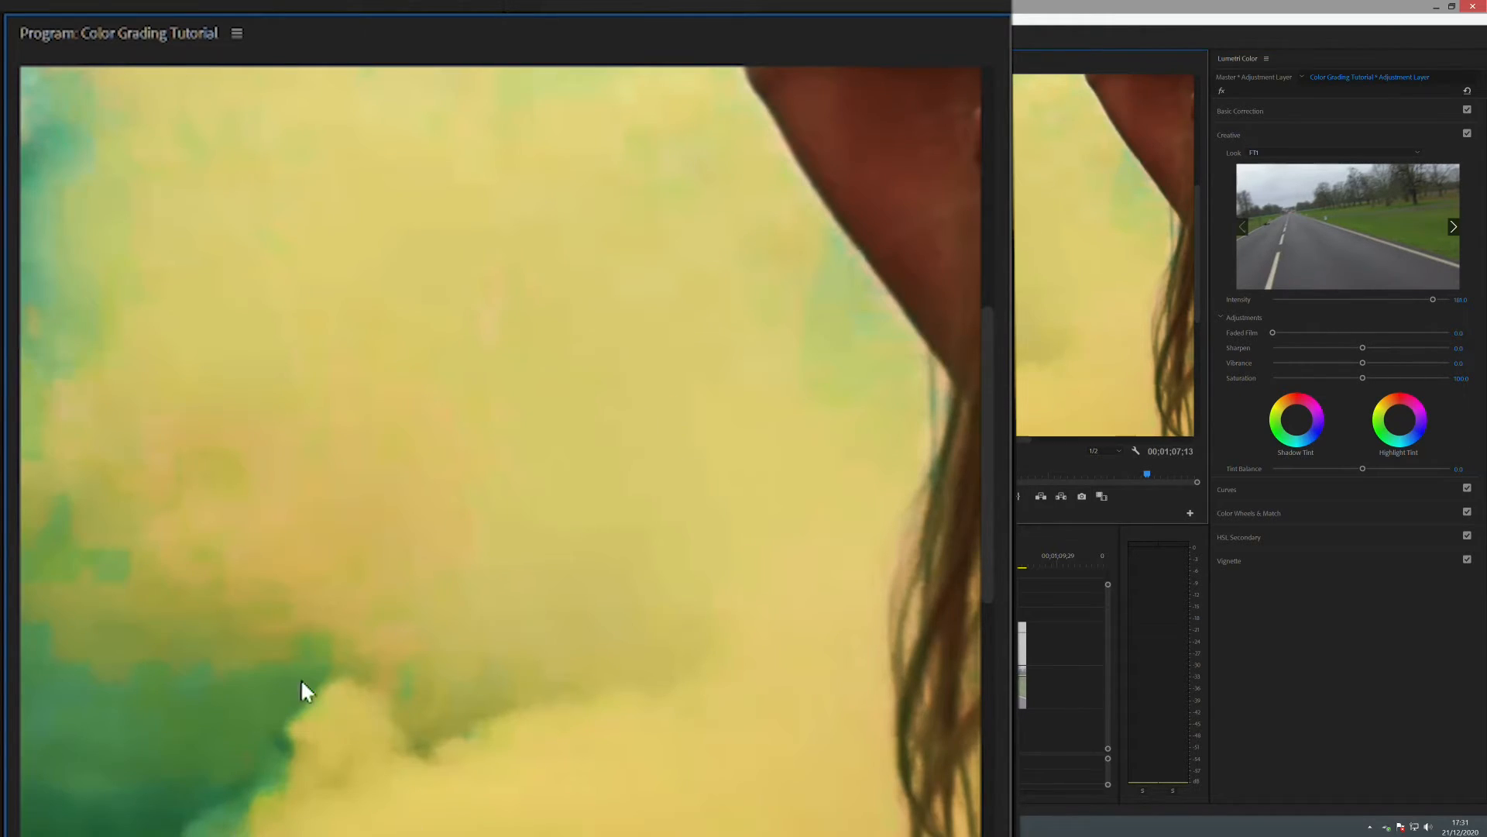
{"action": "scroll", "coordinate": [1035, 290], "scroll_direction": "down", "scroll_amount": 3}
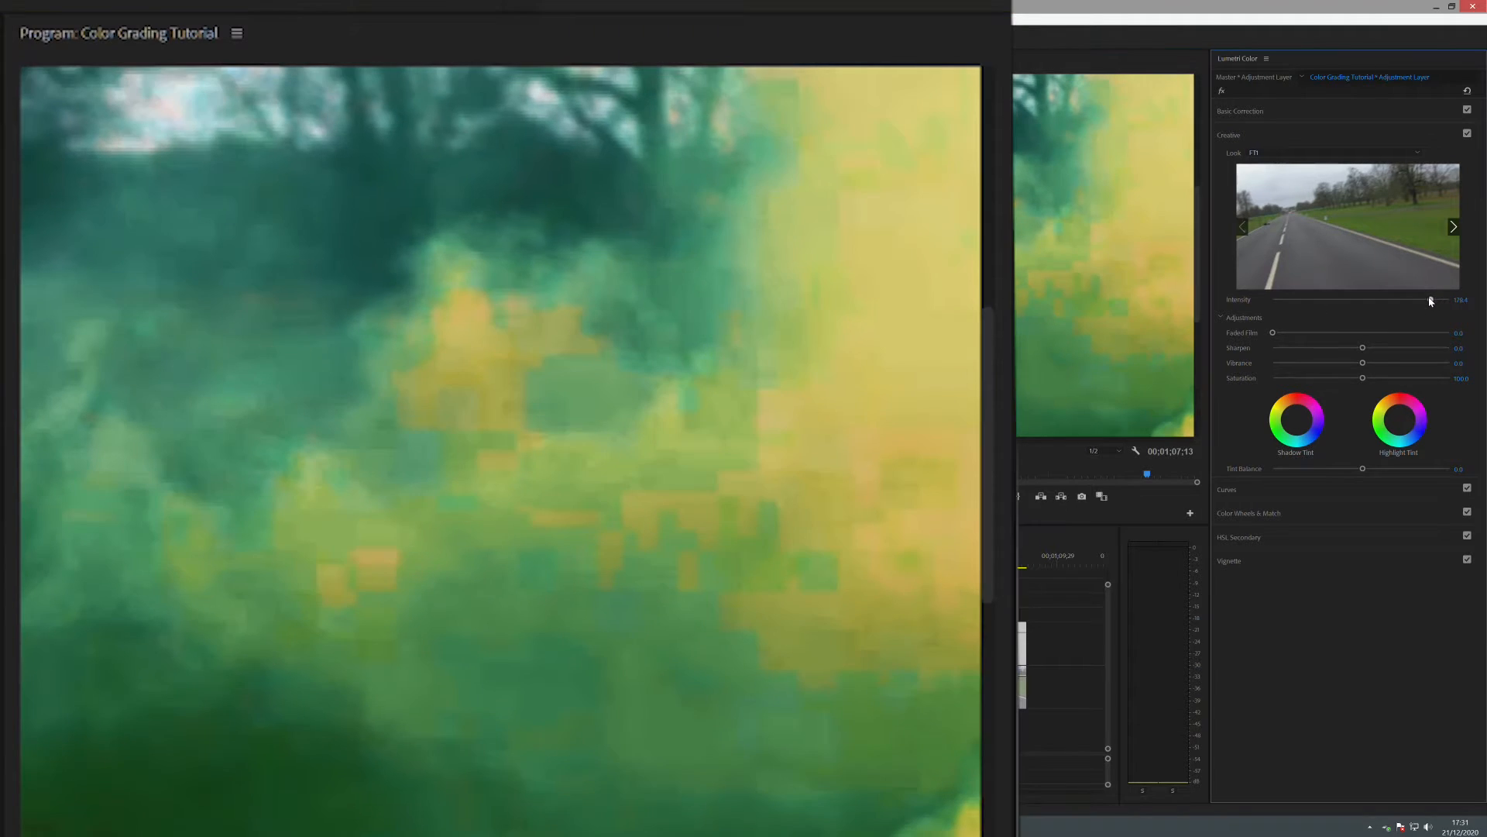
Step: Set the FT1 look's Intensity to about 58 and review the grade across the clips under the adjustment layer
{"action": "left_click_drag", "start_coordinate": [1432, 302], "coordinate": [1340, 310]}
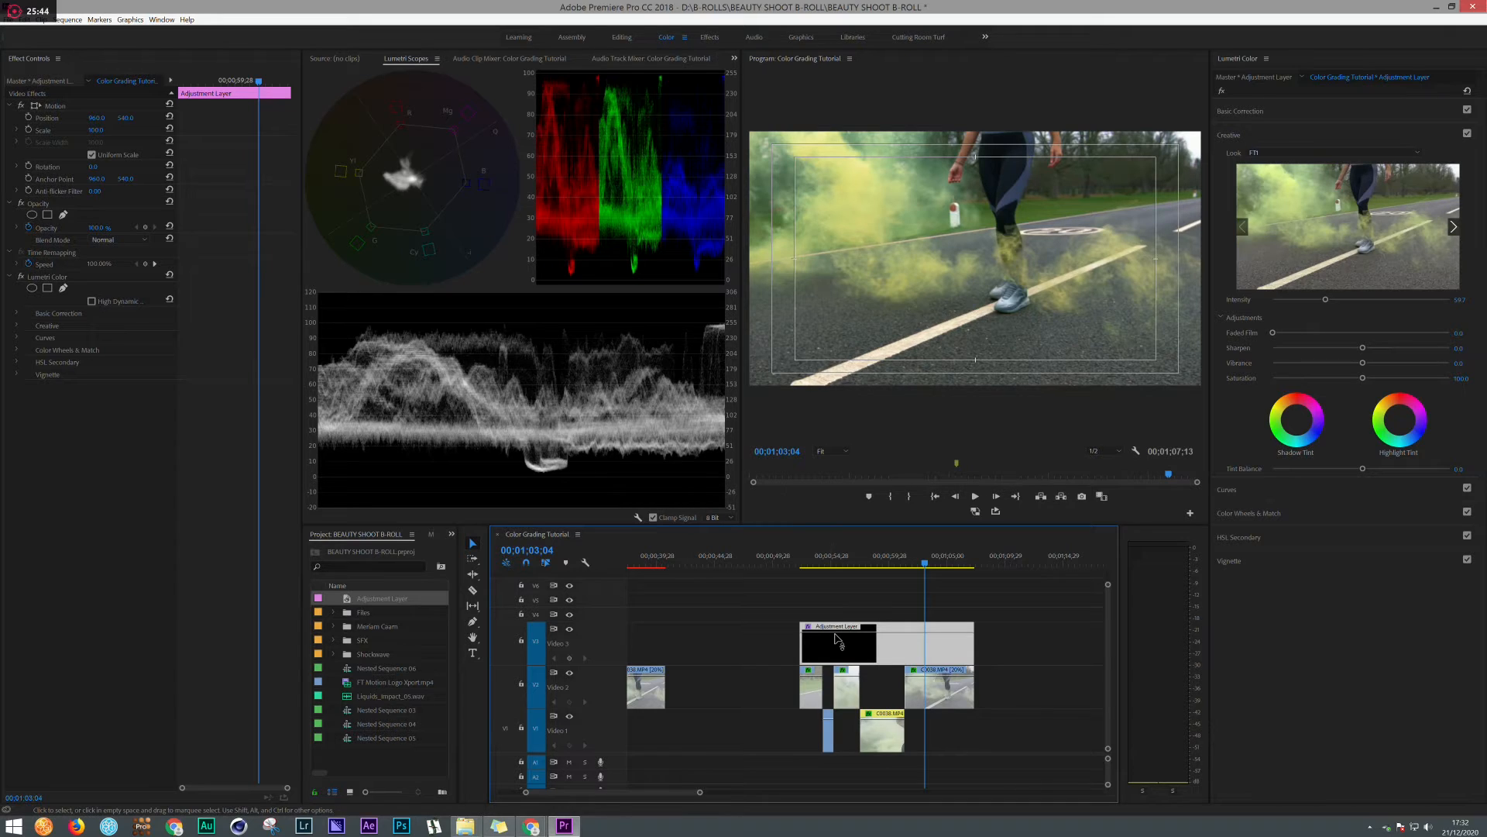
{"action": "left_click", "coordinate": [876, 578]}
{"action": "left_click", "coordinate": [873, 562]}
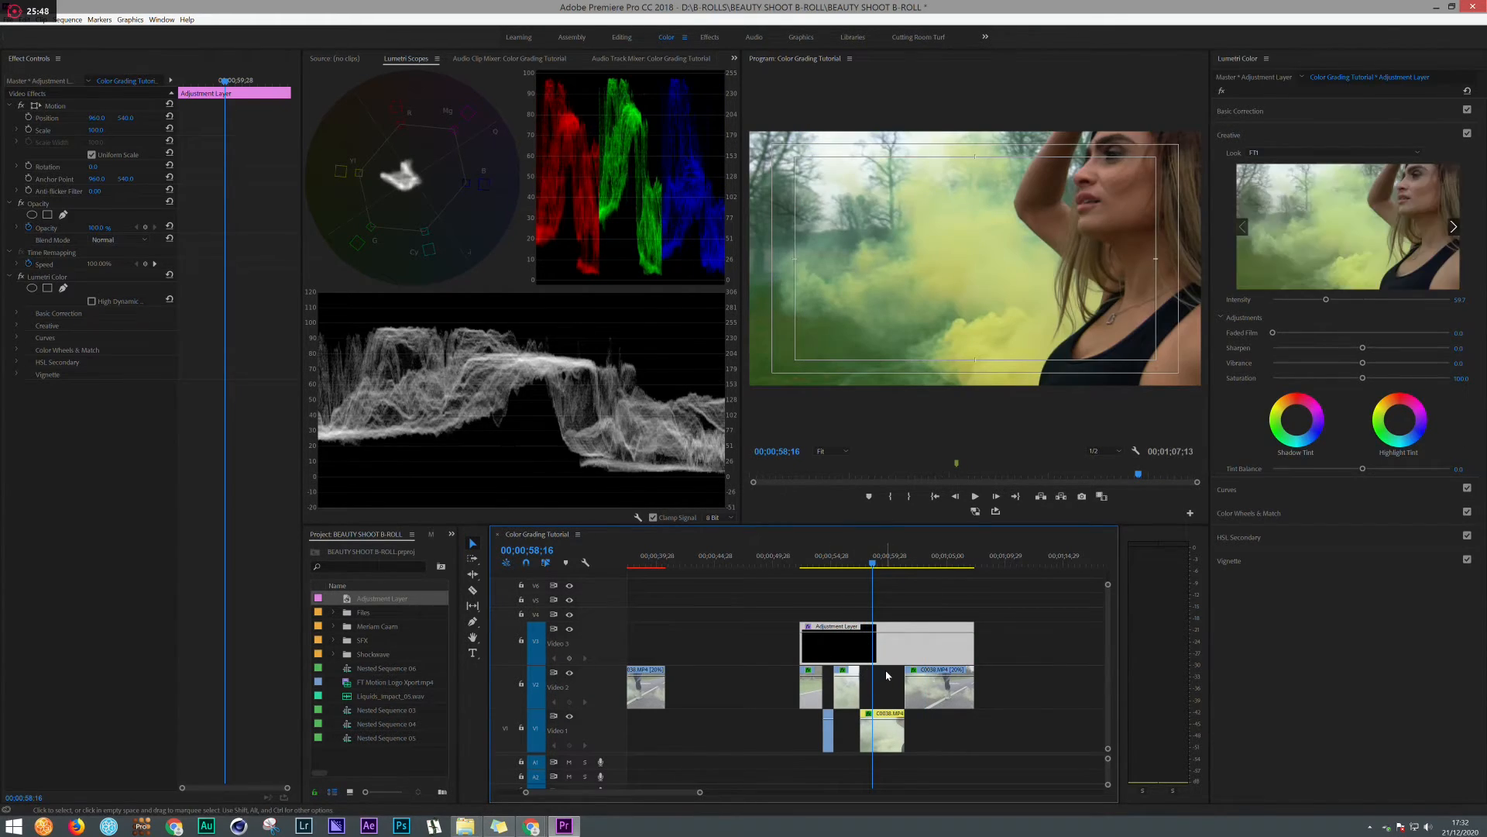
{"action": "left_click", "coordinate": [852, 563]}
{"action": "left_click_drag", "start_coordinate": [851, 563], "coordinate": [833, 568]}
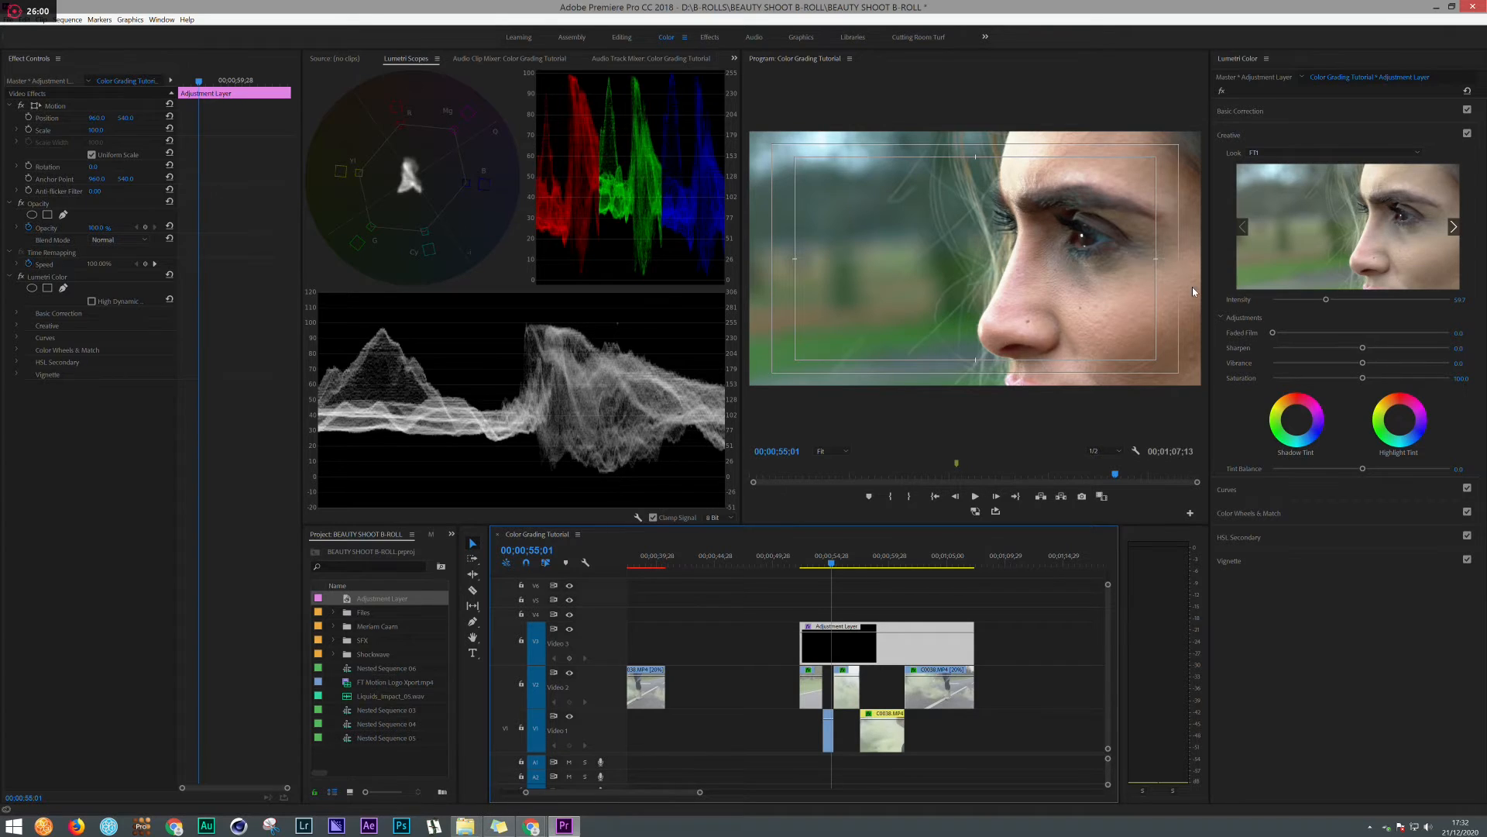
Step: On the eye close-up clip, lower Highlights to about -69, Shadows to about -76 and Blacks to -100, and raise Saturation
{"action": "left_click", "coordinate": [1240, 112]}
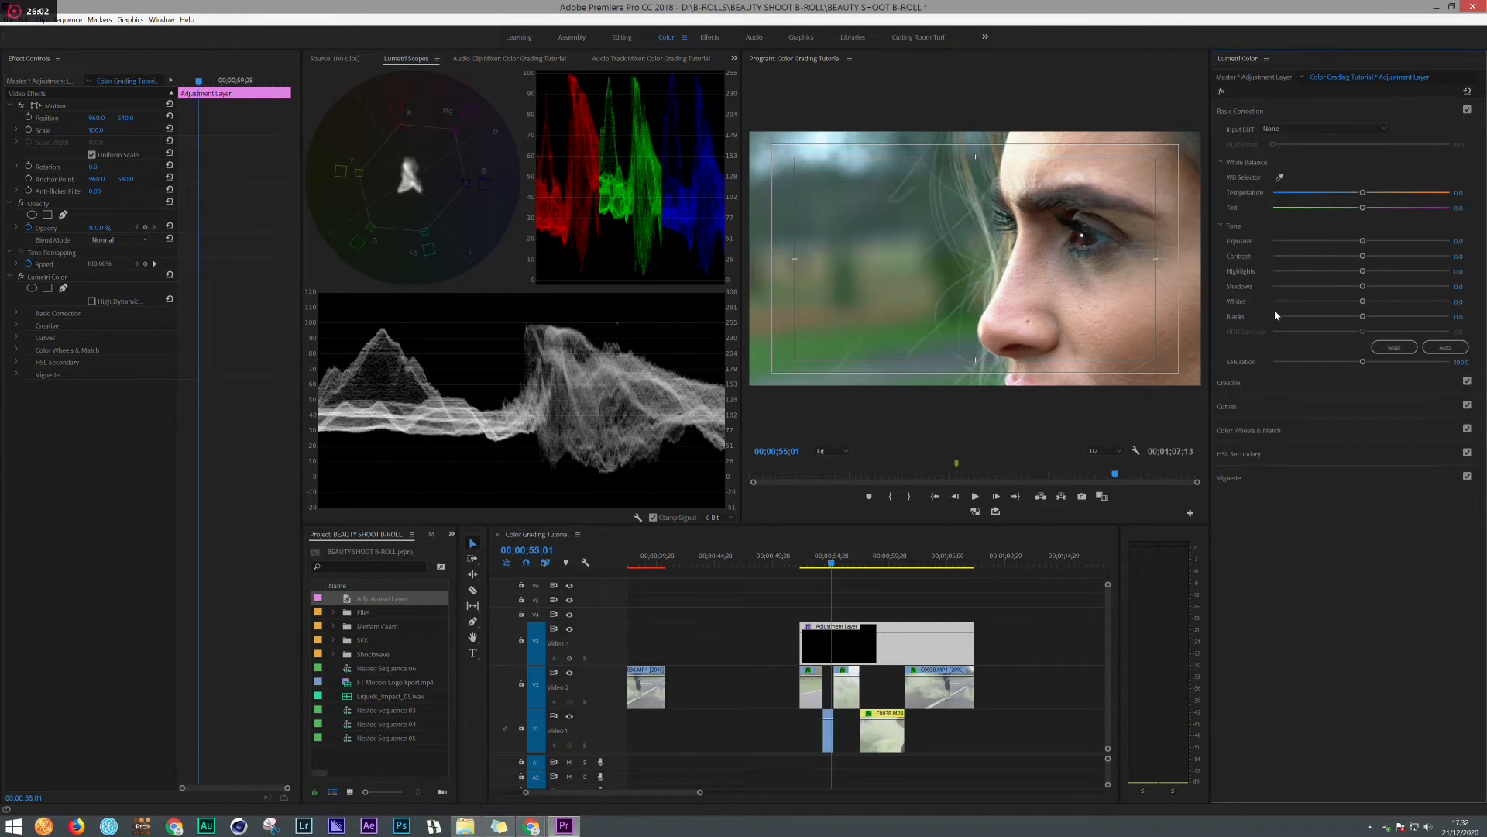
{"action": "left_click", "coordinate": [828, 728]}
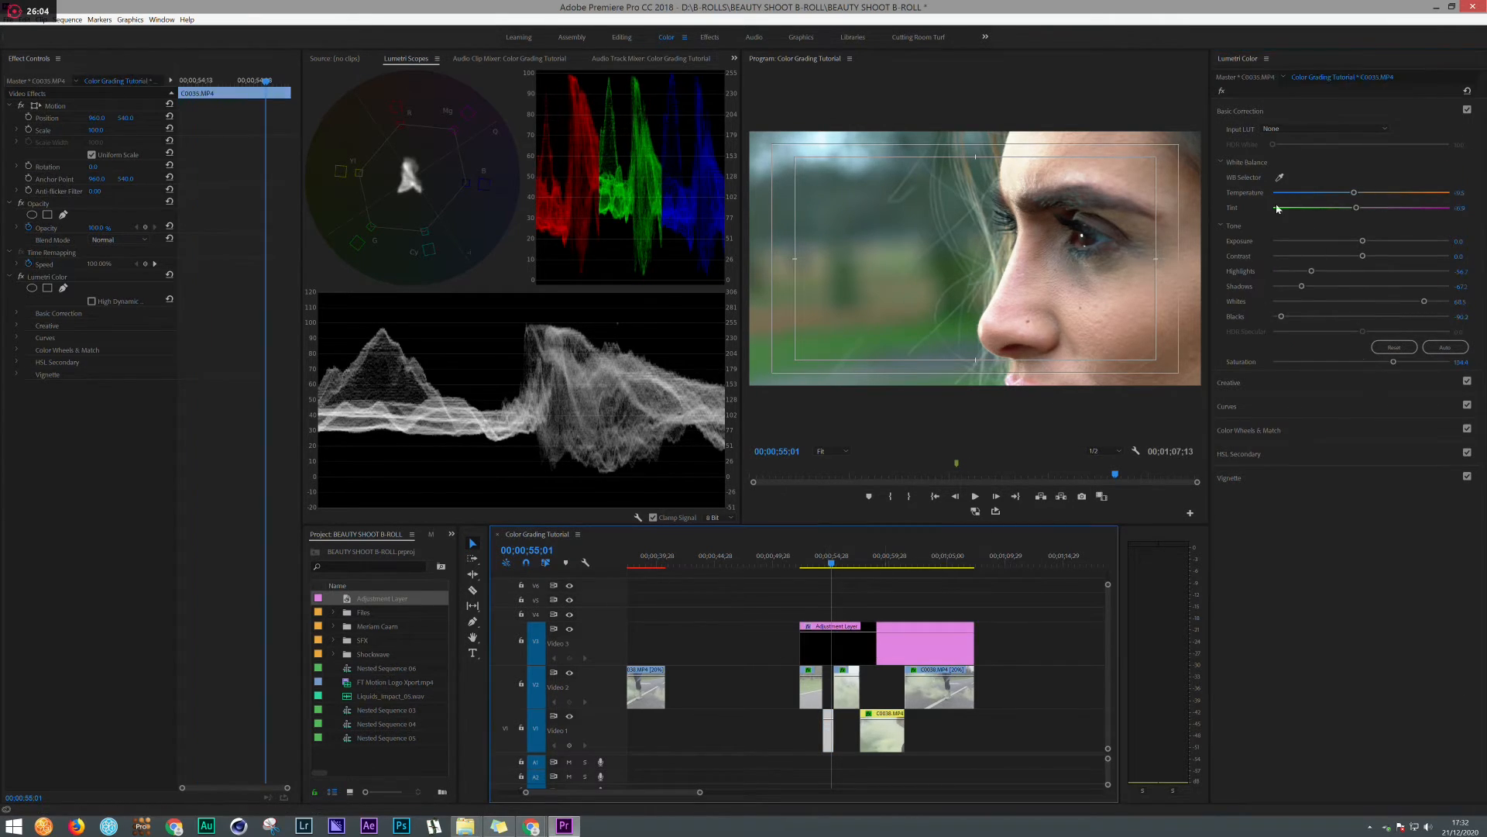
{"action": "left_click_drag", "start_coordinate": [1281, 316], "coordinate": [1302, 276]}
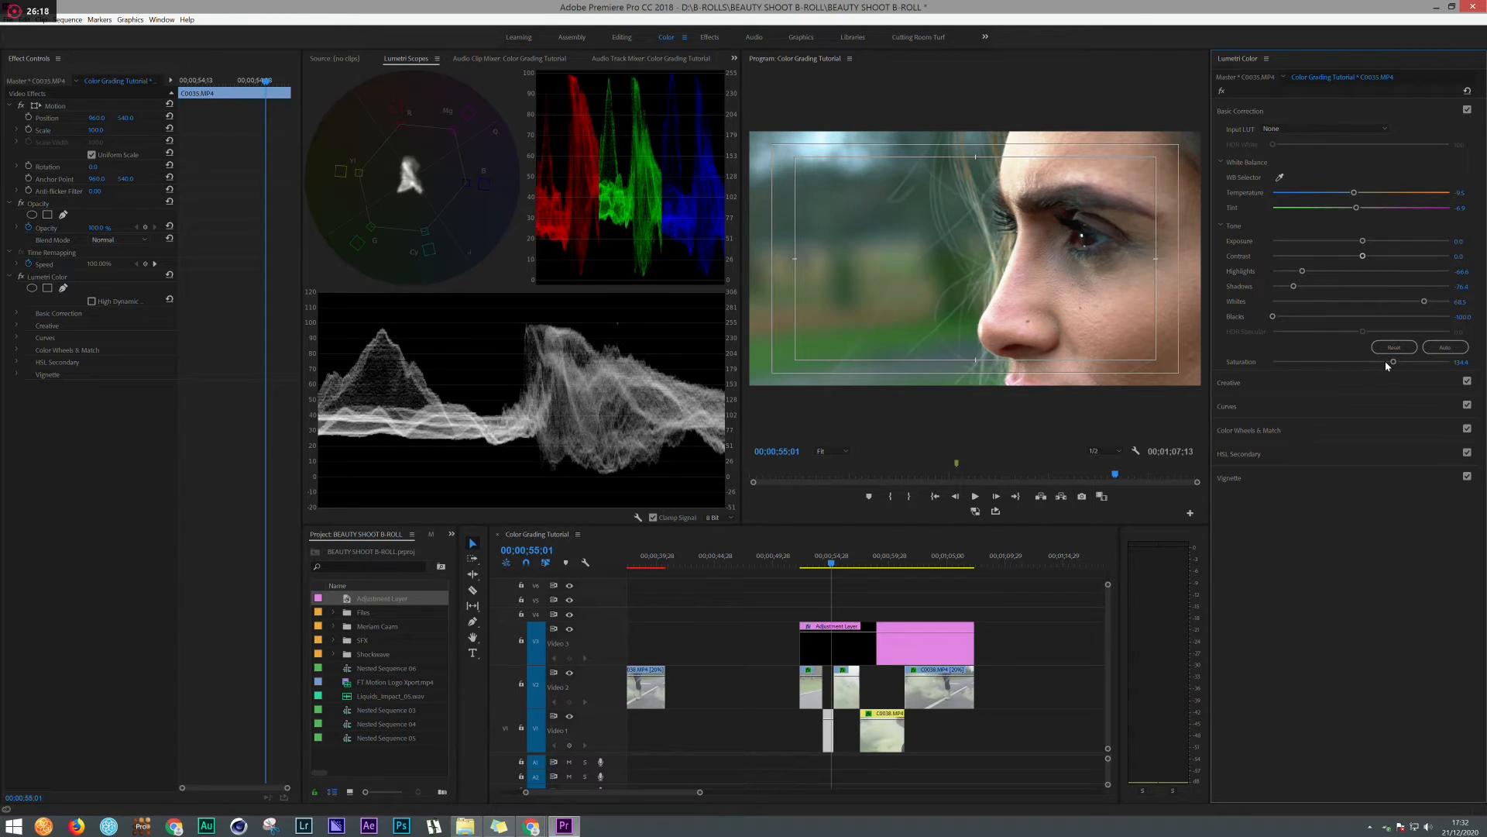
{"action": "left_click_drag", "start_coordinate": [1387, 361], "coordinate": [1405, 362]}
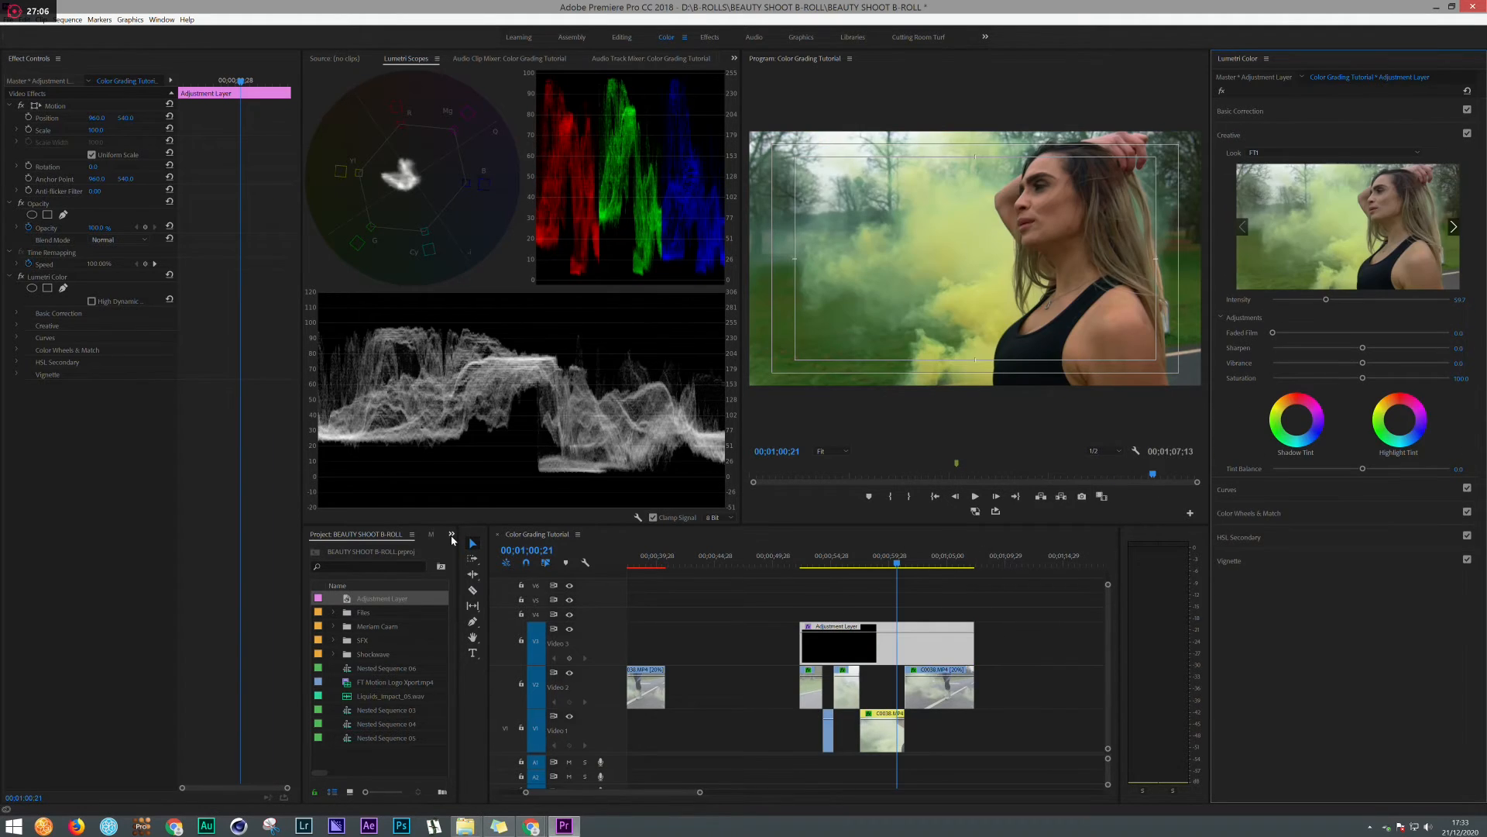
Step: Add a second Lumetri Color effect to the adjustment layer below the existing one
{"action": "left_click", "coordinate": [452, 534]}
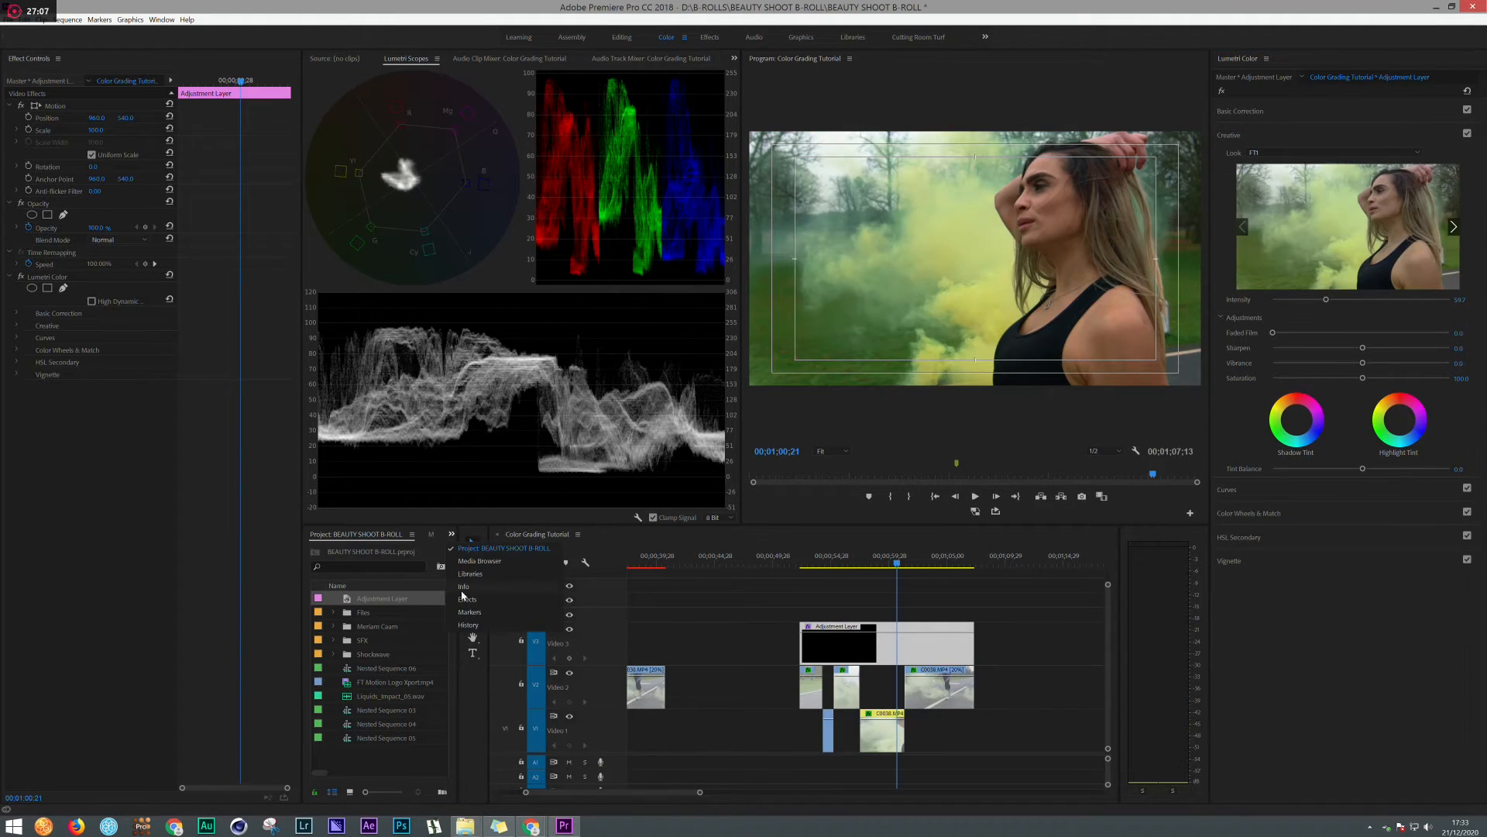
{"action": "left_click", "coordinate": [467, 600]}
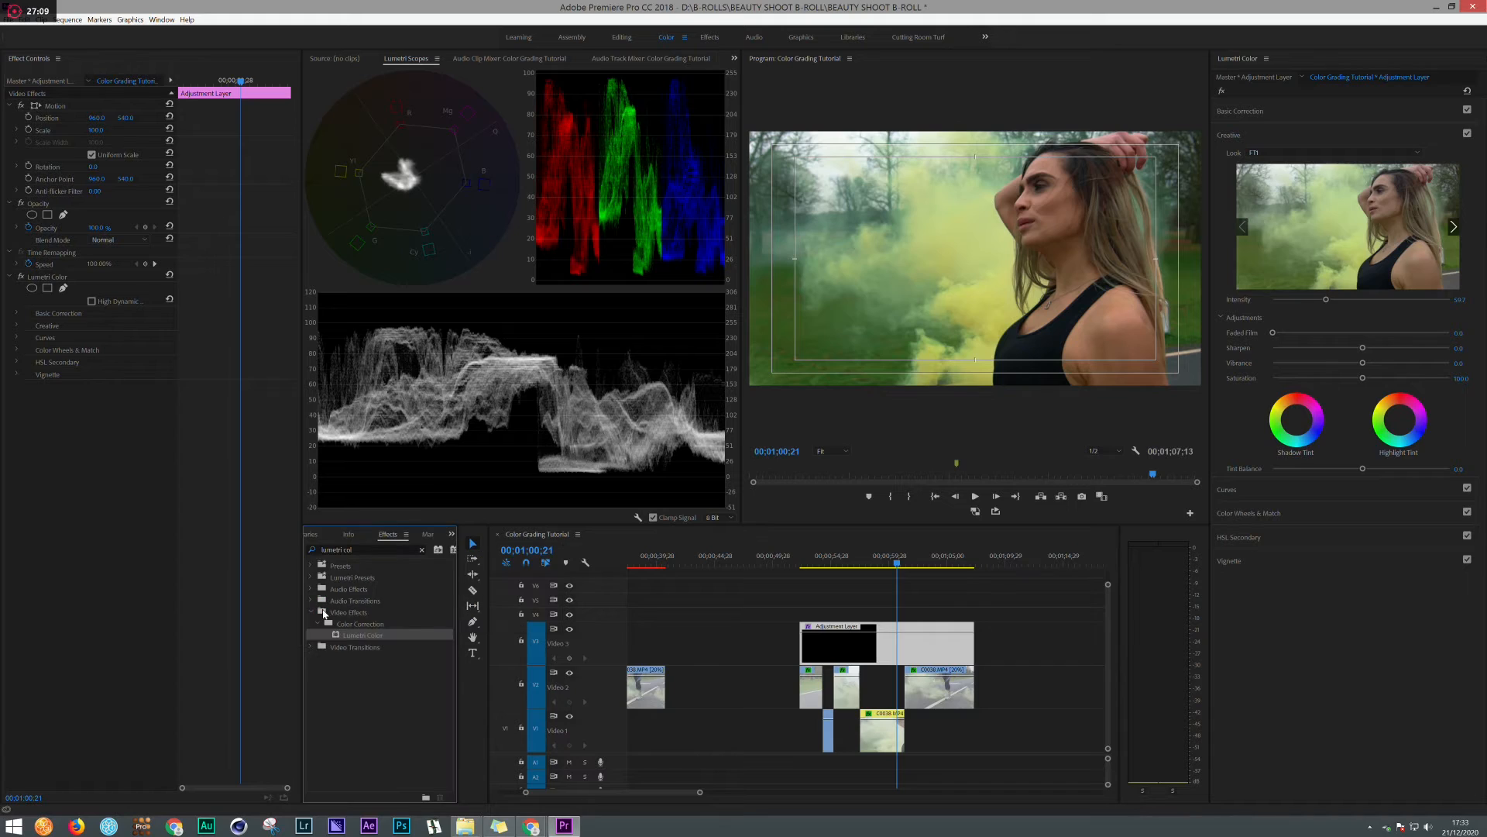
{"action": "left_click_drag", "start_coordinate": [297, 618], "coordinate": [19, 373]}
{"action": "left_click", "coordinate": [35, 389]}
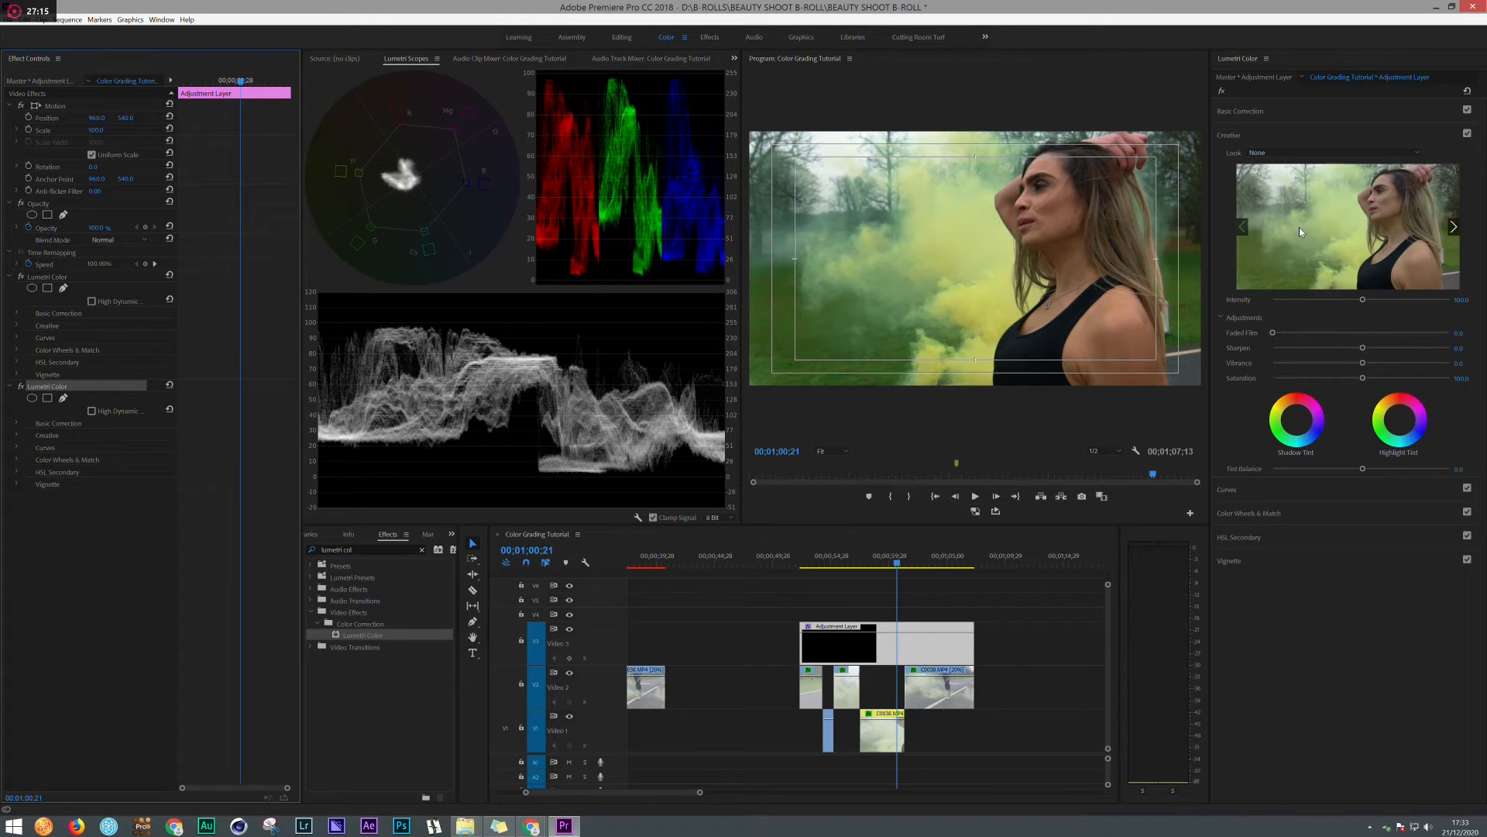
{"action": "left_click", "coordinate": [1269, 111]}
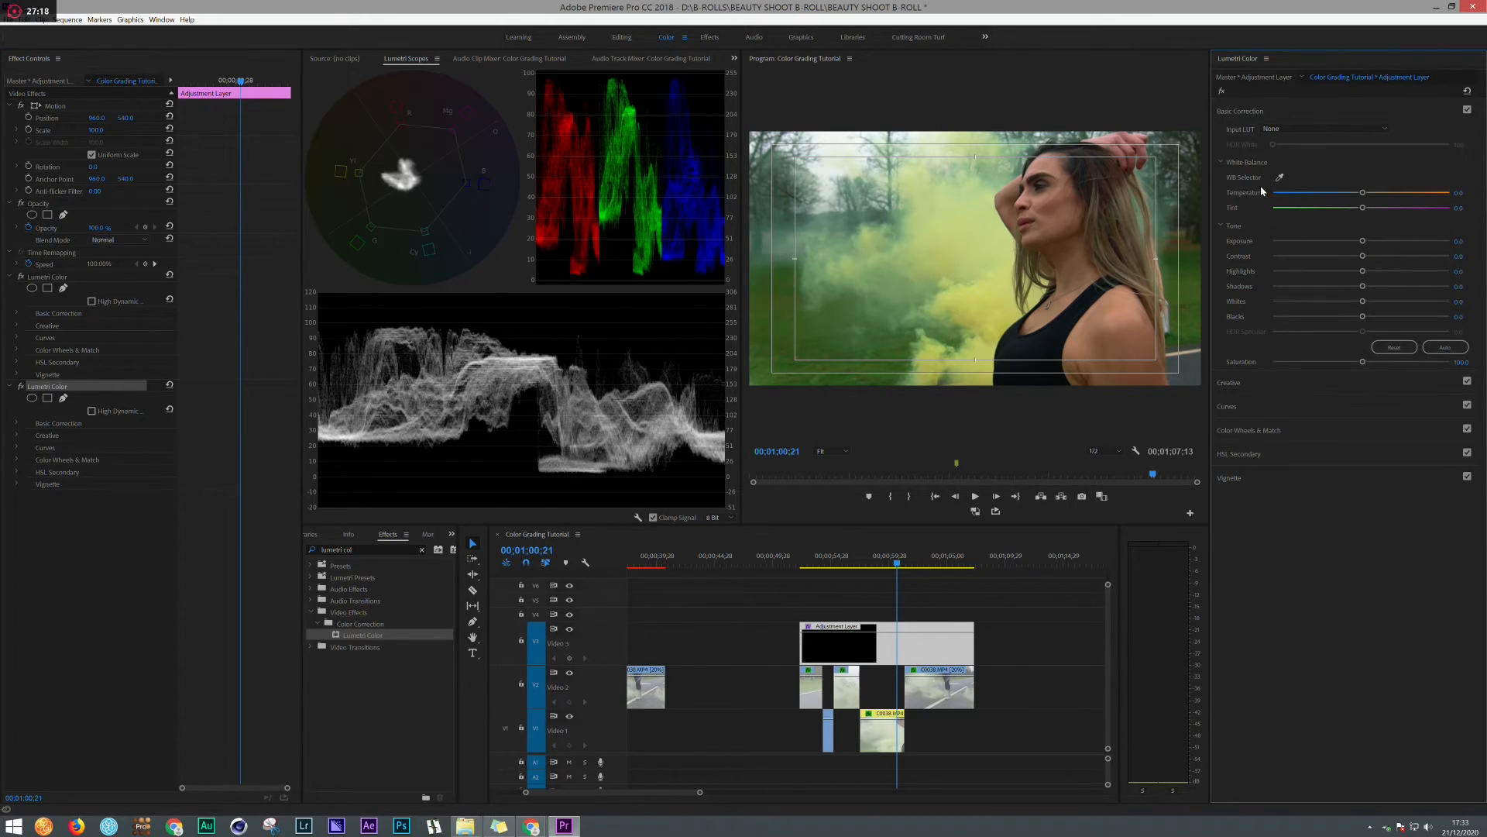
{"action": "left_click", "coordinate": [1255, 111]}
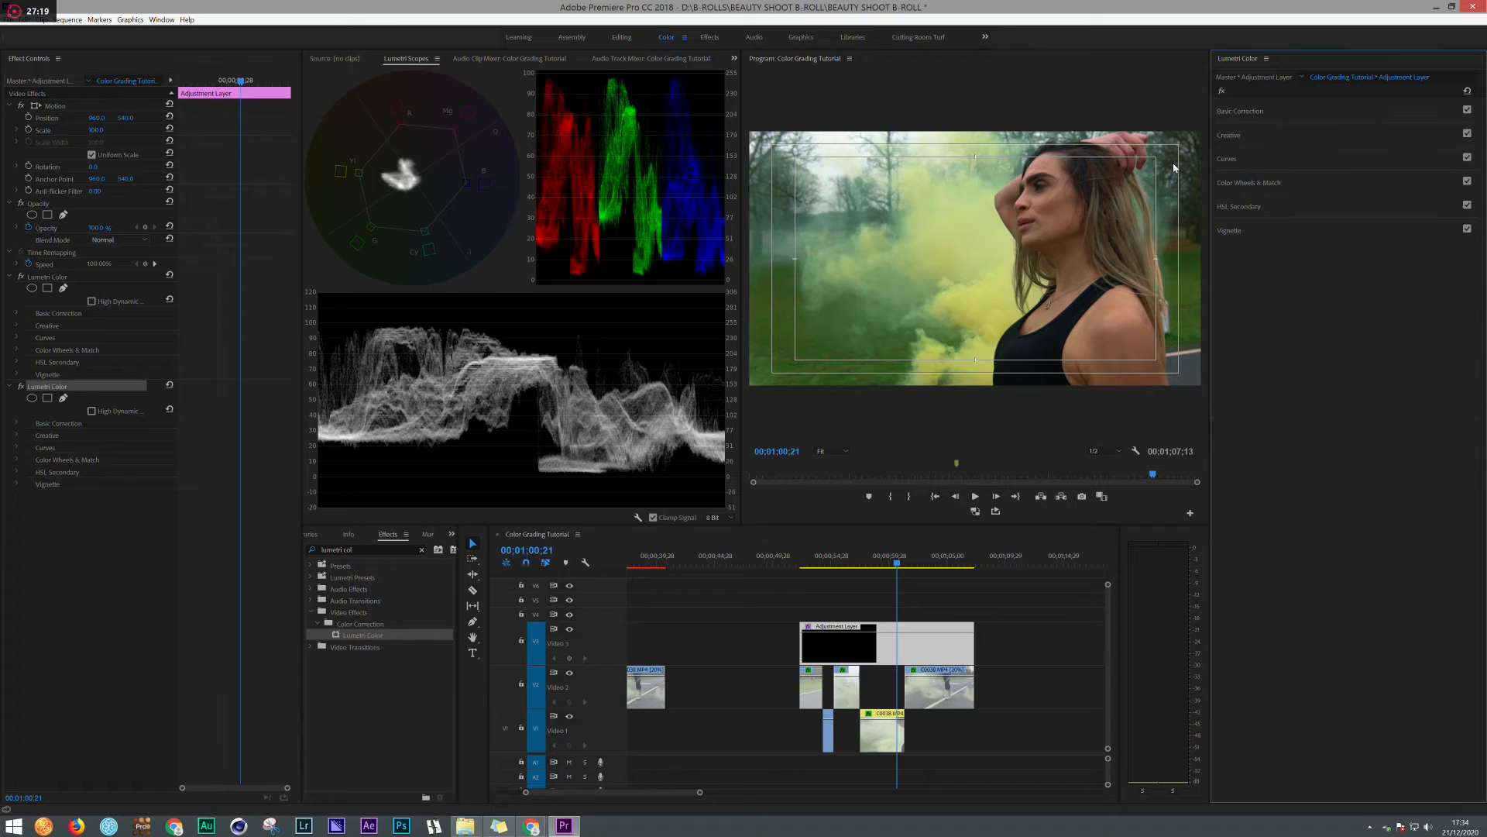
Step: Key the woman's skin tone in HSL Secondary by sampling her cheek and adding samples from her forehead and arm
{"action": "left_click", "coordinate": [1239, 207]}
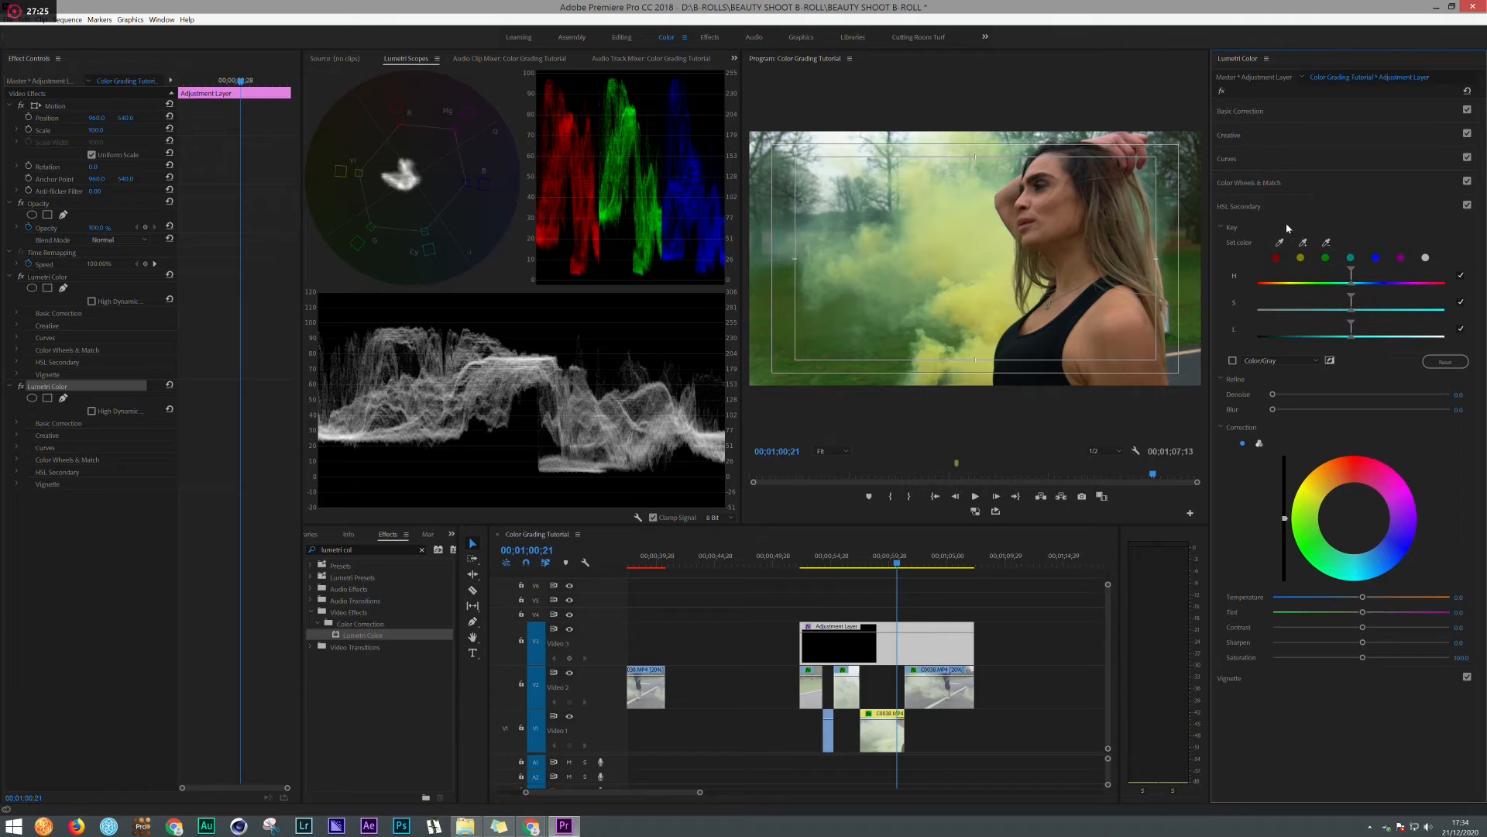
{"action": "left_click", "coordinate": [1279, 243]}
{"action": "left_click_drag", "start_coordinate": [1060, 214], "coordinate": [1069, 237]}
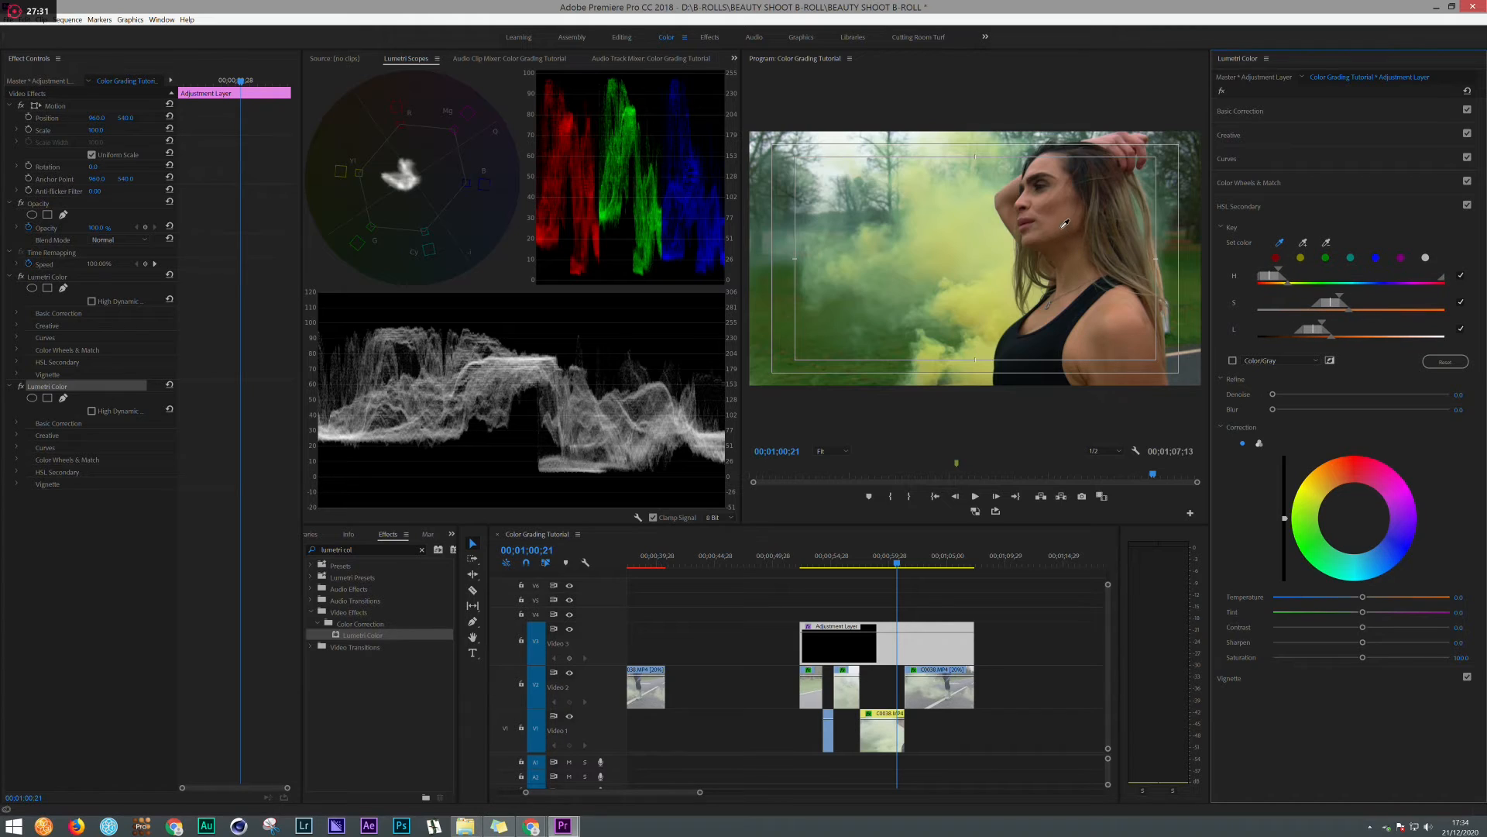
{"action": "left_click", "coordinate": [1303, 242]}
{"action": "left_click", "coordinate": [1044, 170]}
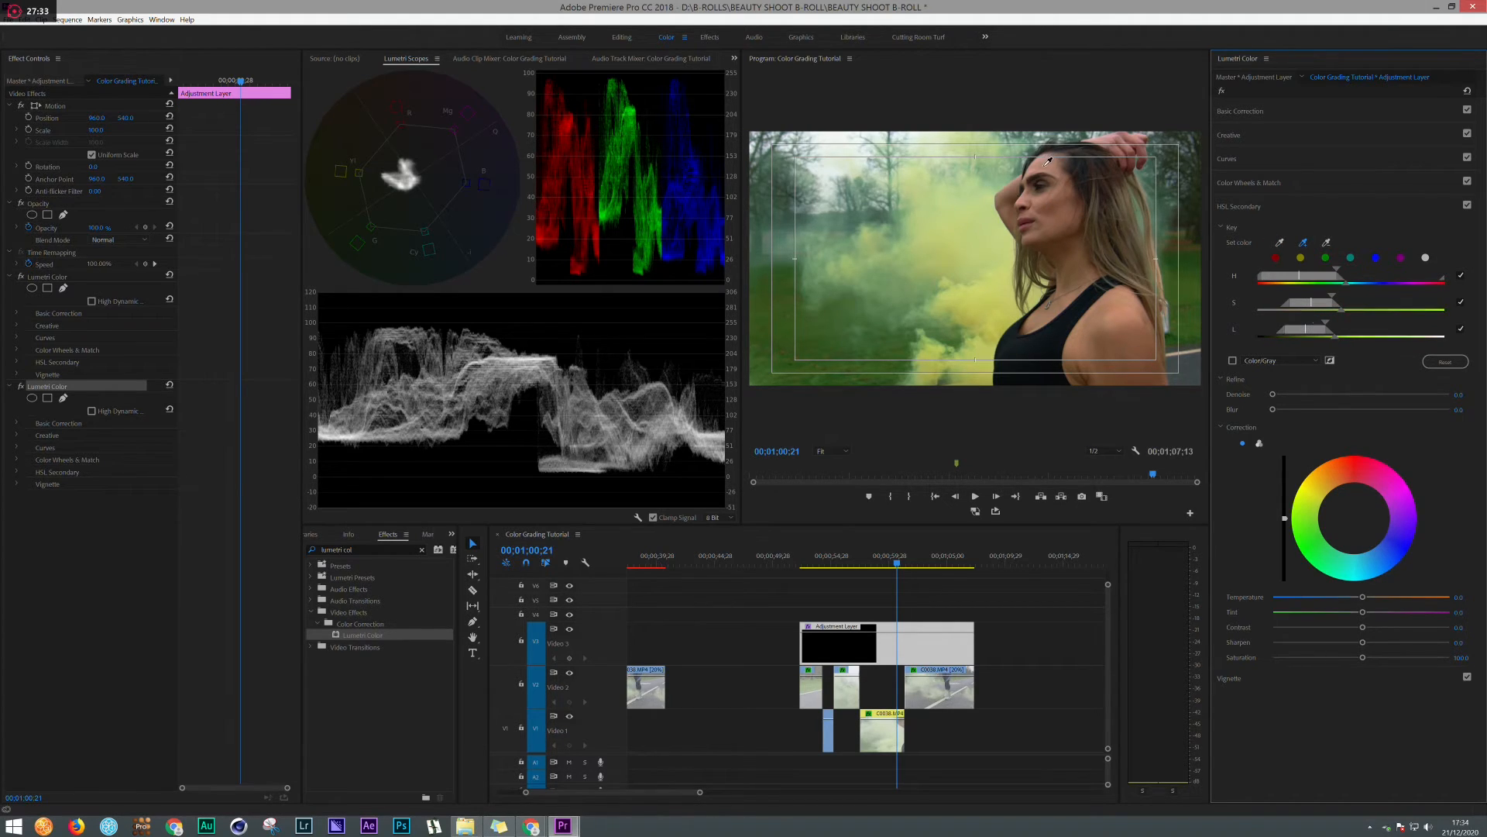
{"action": "left_click", "coordinate": [1303, 243]}
{"action": "left_click", "coordinate": [1056, 161]}
{"action": "left_click", "coordinate": [1303, 243]}
{"action": "left_click", "coordinate": [1133, 333]}
{"action": "left_click", "coordinate": [1136, 370]}
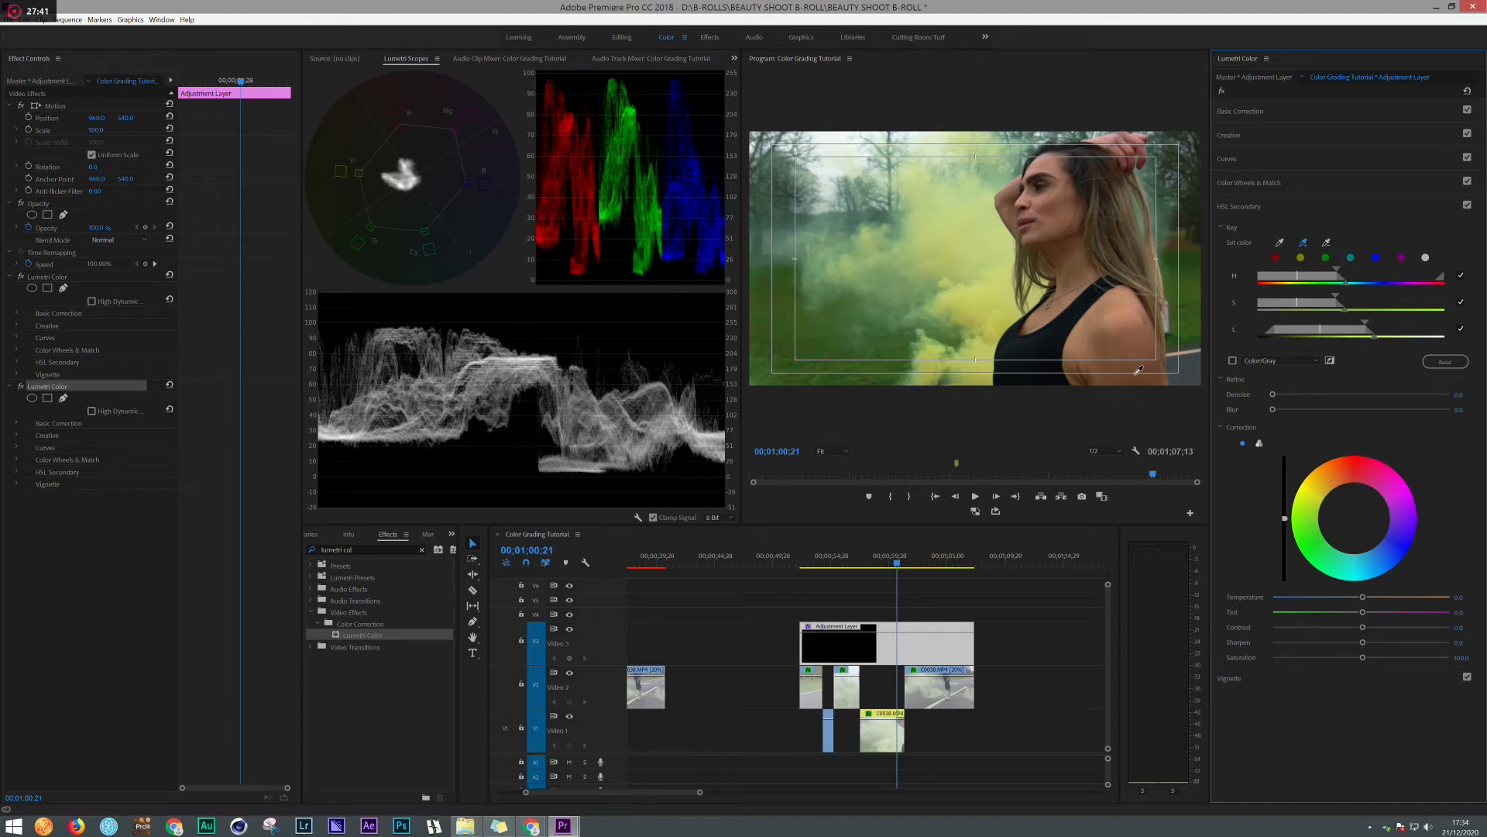
Step: Refine the skin key in an inverted Color/Gray preview by adjusting its H, S and L ranges and setting Denoise to 26.6
{"action": "left_click", "coordinate": [1233, 361]}
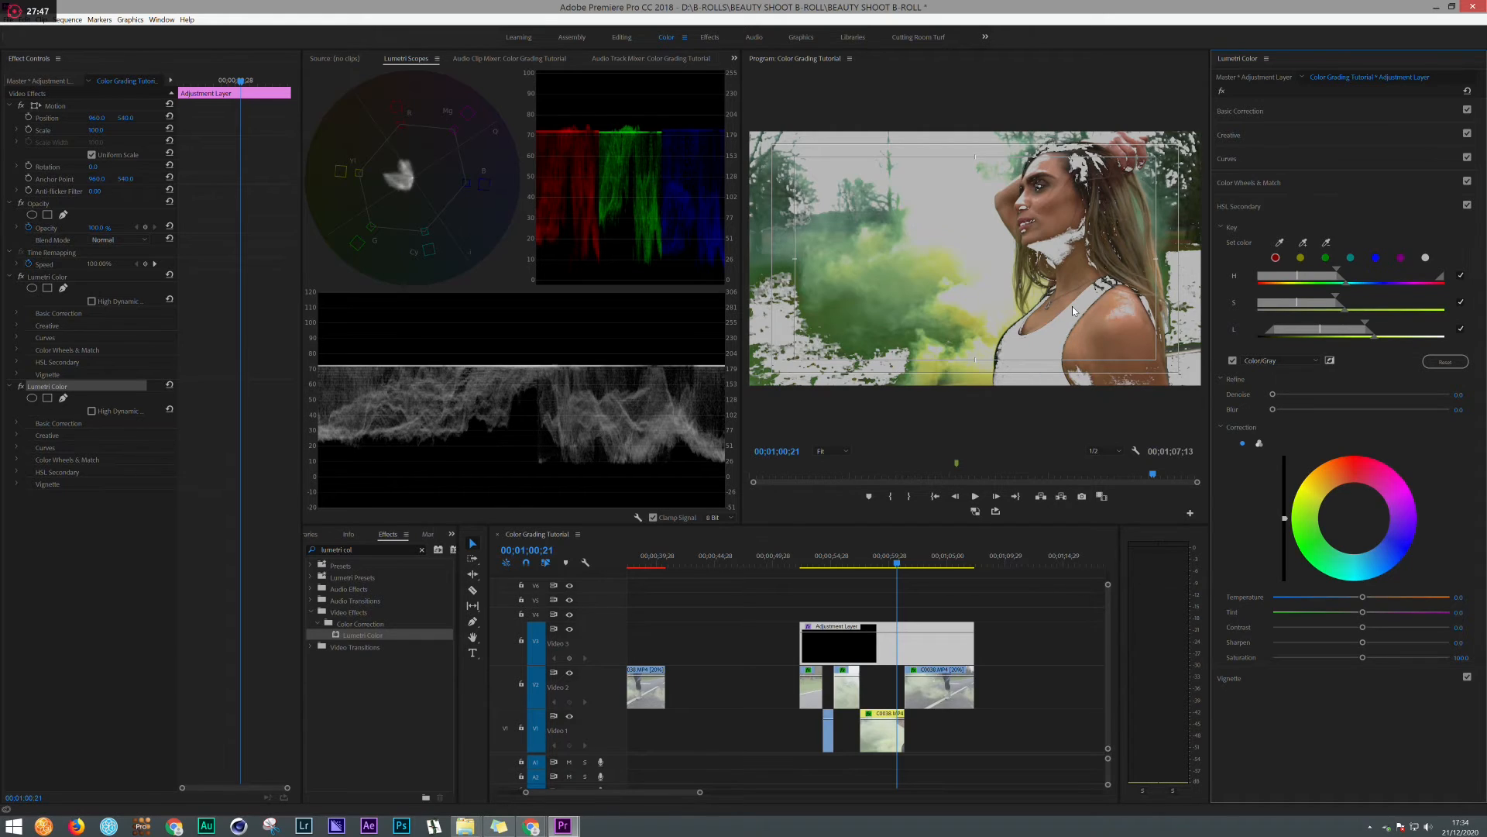
{"action": "left_click", "coordinate": [1330, 361]}
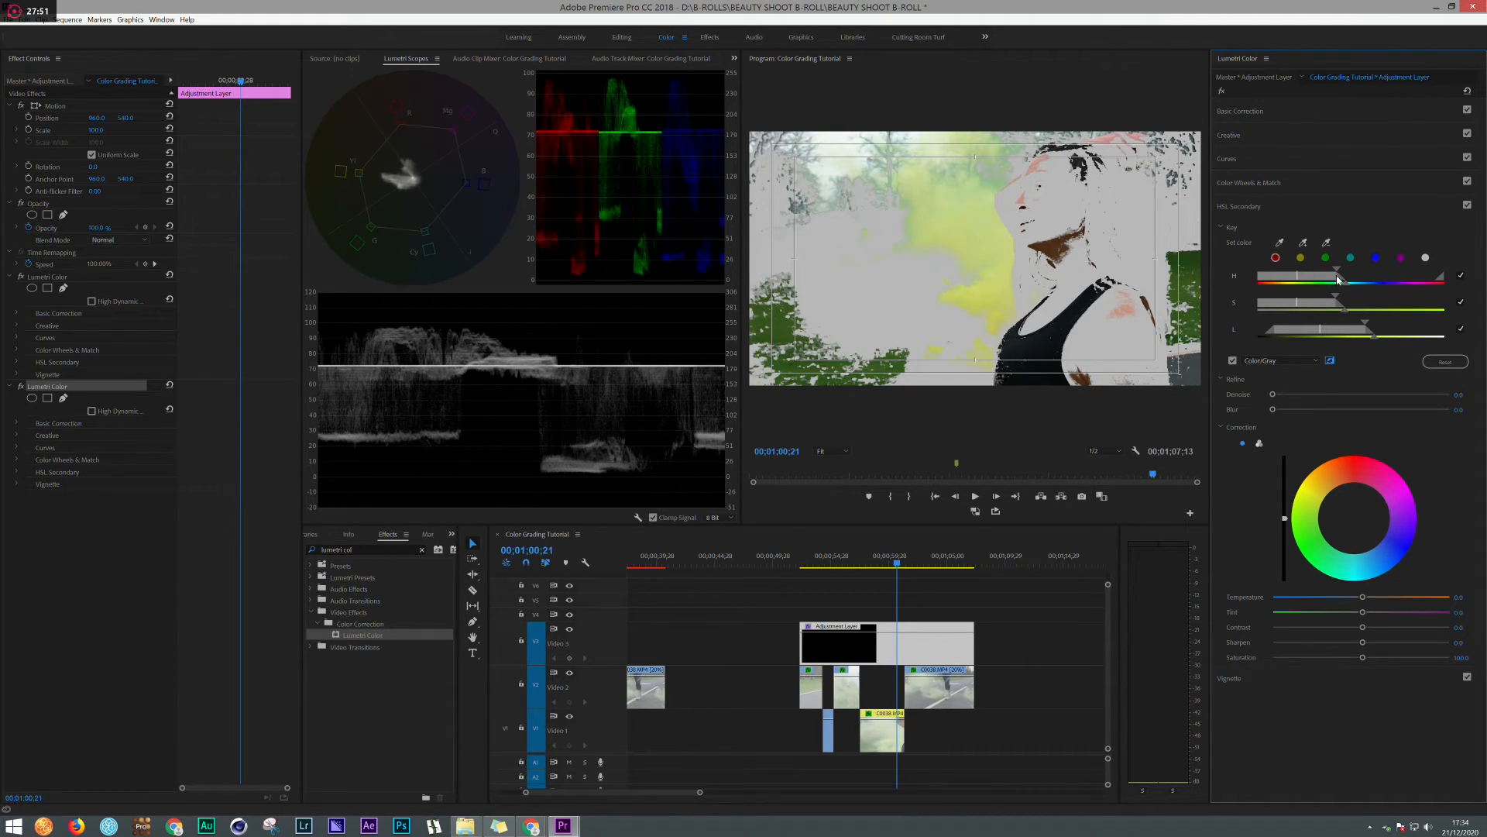
{"action": "left_click_drag", "start_coordinate": [1338, 277], "coordinate": [1344, 308]}
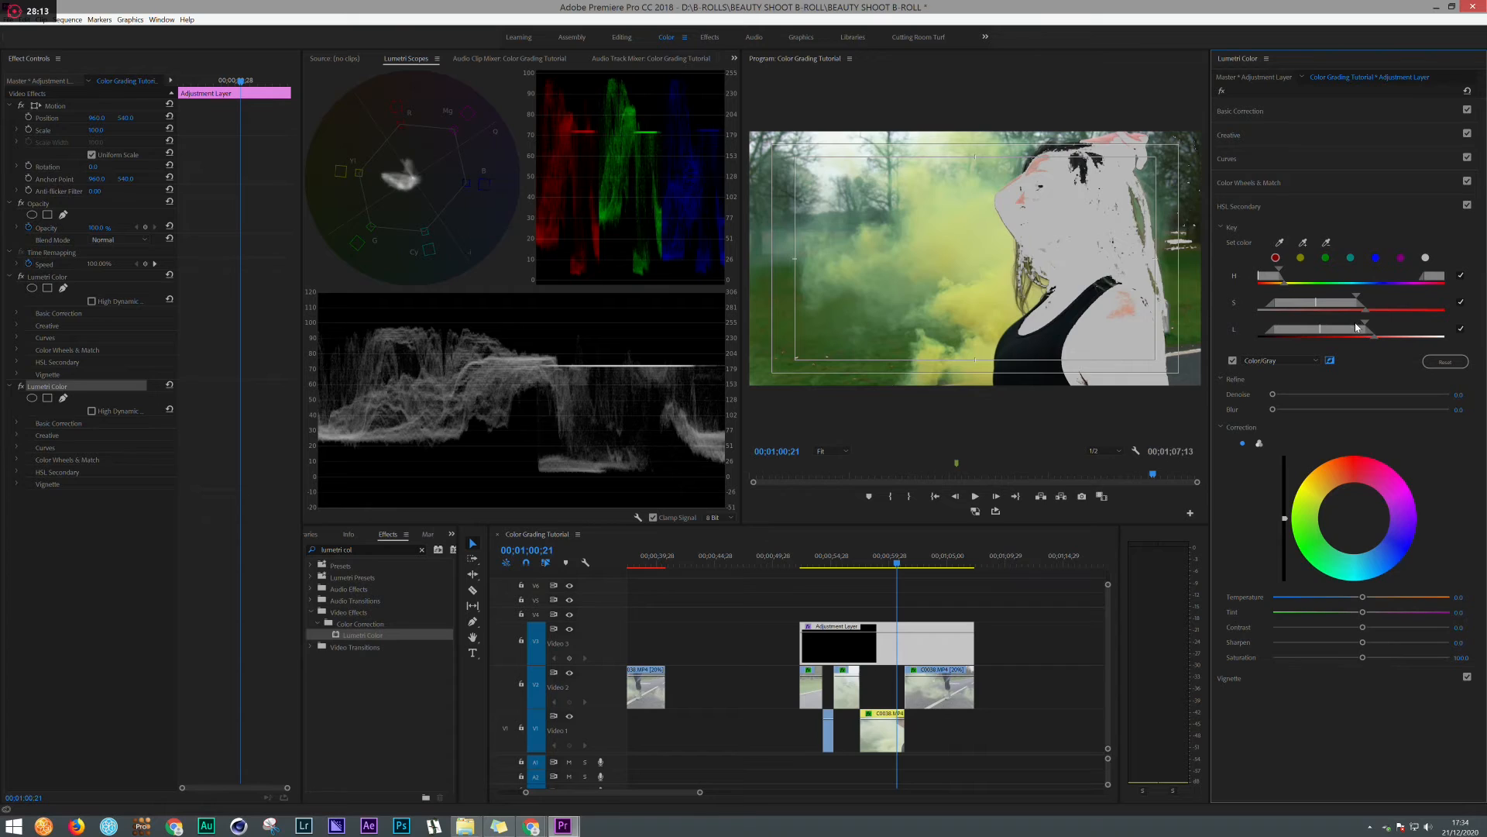
{"action": "left_click_drag", "start_coordinate": [1345, 335], "coordinate": [1376, 341]}
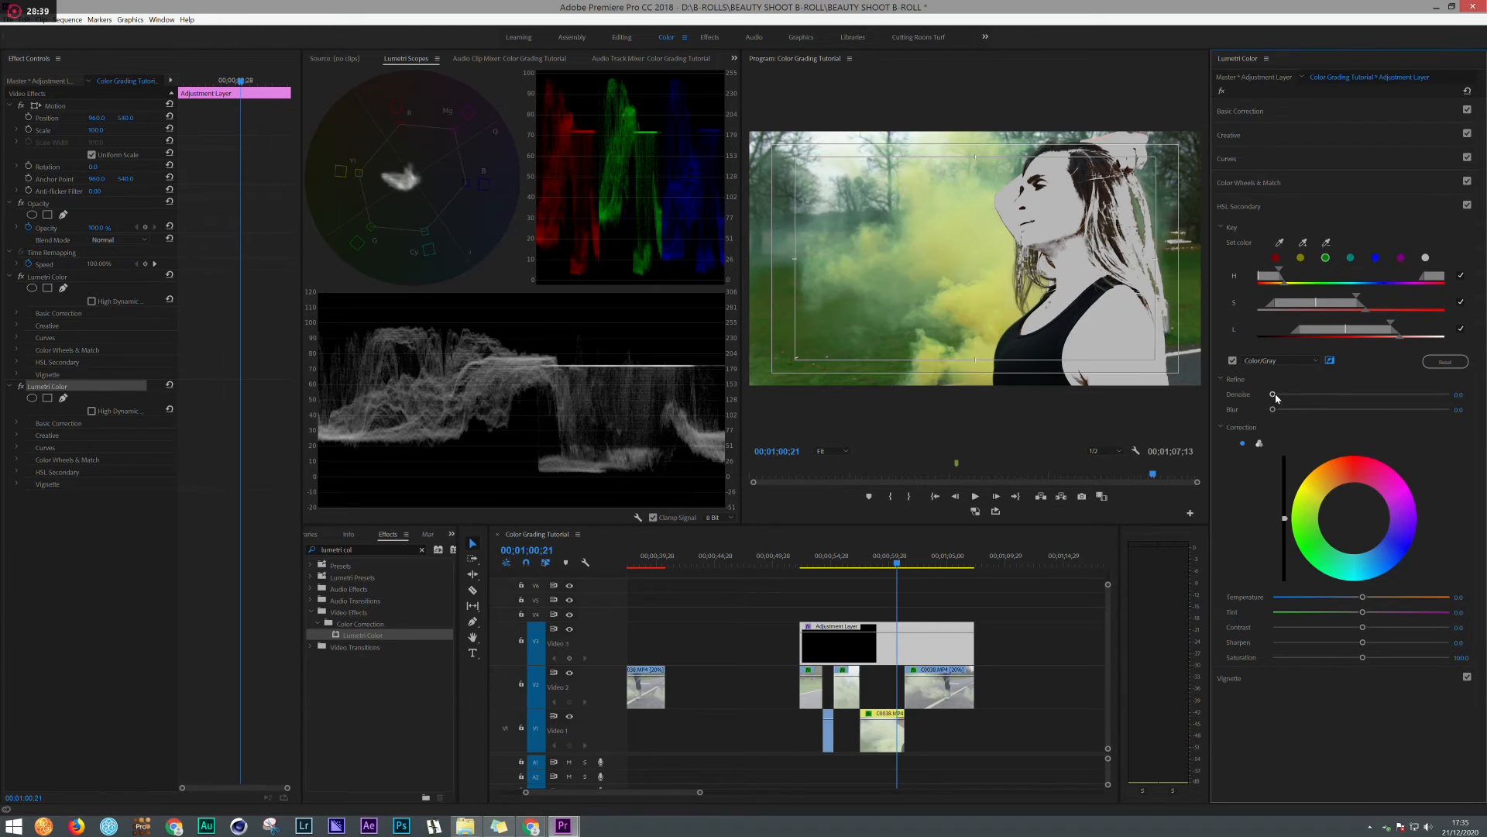
{"action": "left_click_drag", "start_coordinate": [1280, 397], "coordinate": [1318, 395]}
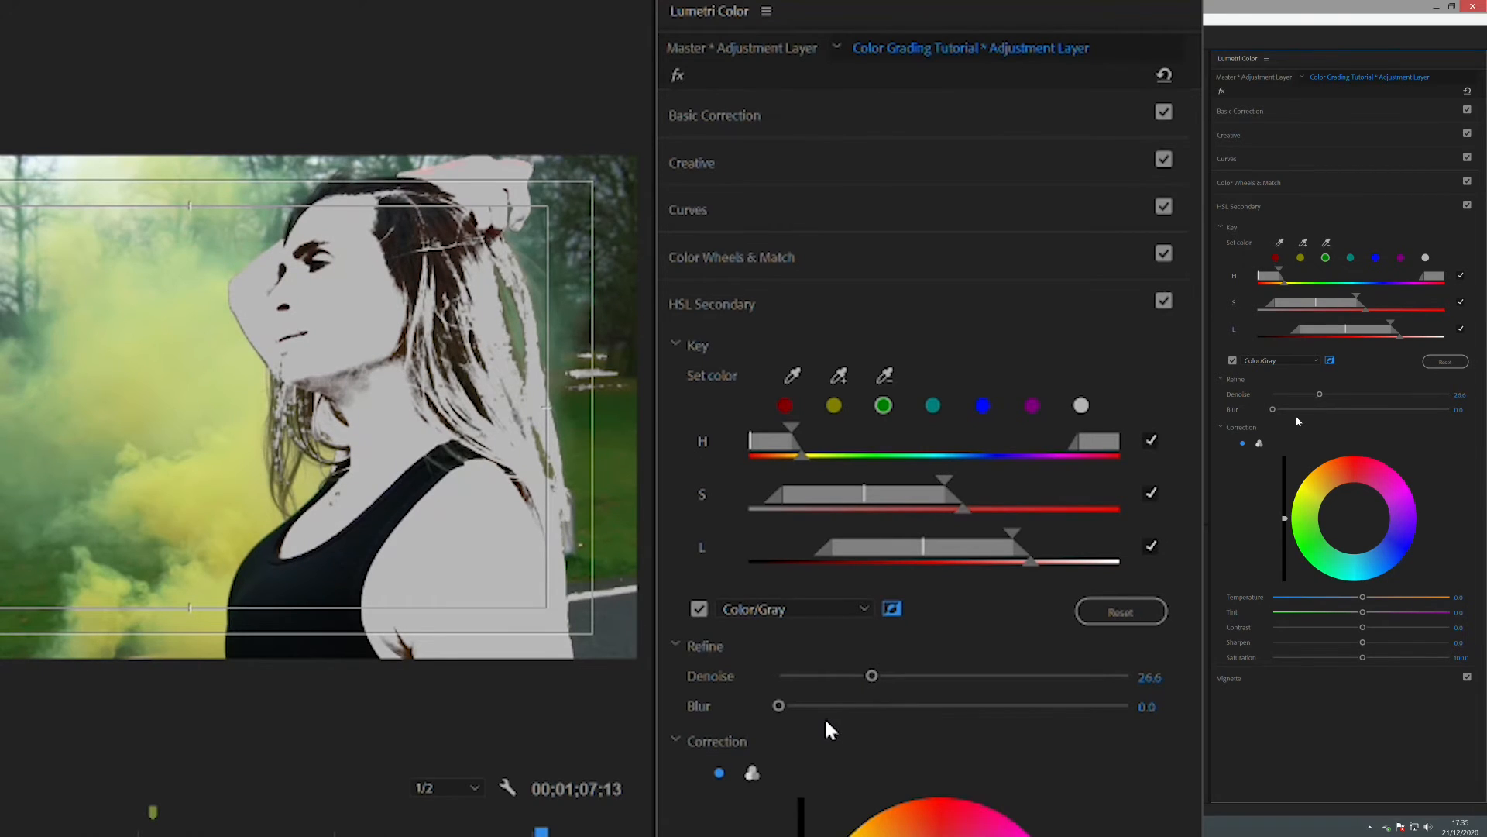
Step: Set the skin key's Blur to 8.3 and turn off the Color/Gray mask preview
{"action": "left_click_drag", "start_coordinate": [781, 700], "coordinate": [876, 691]}
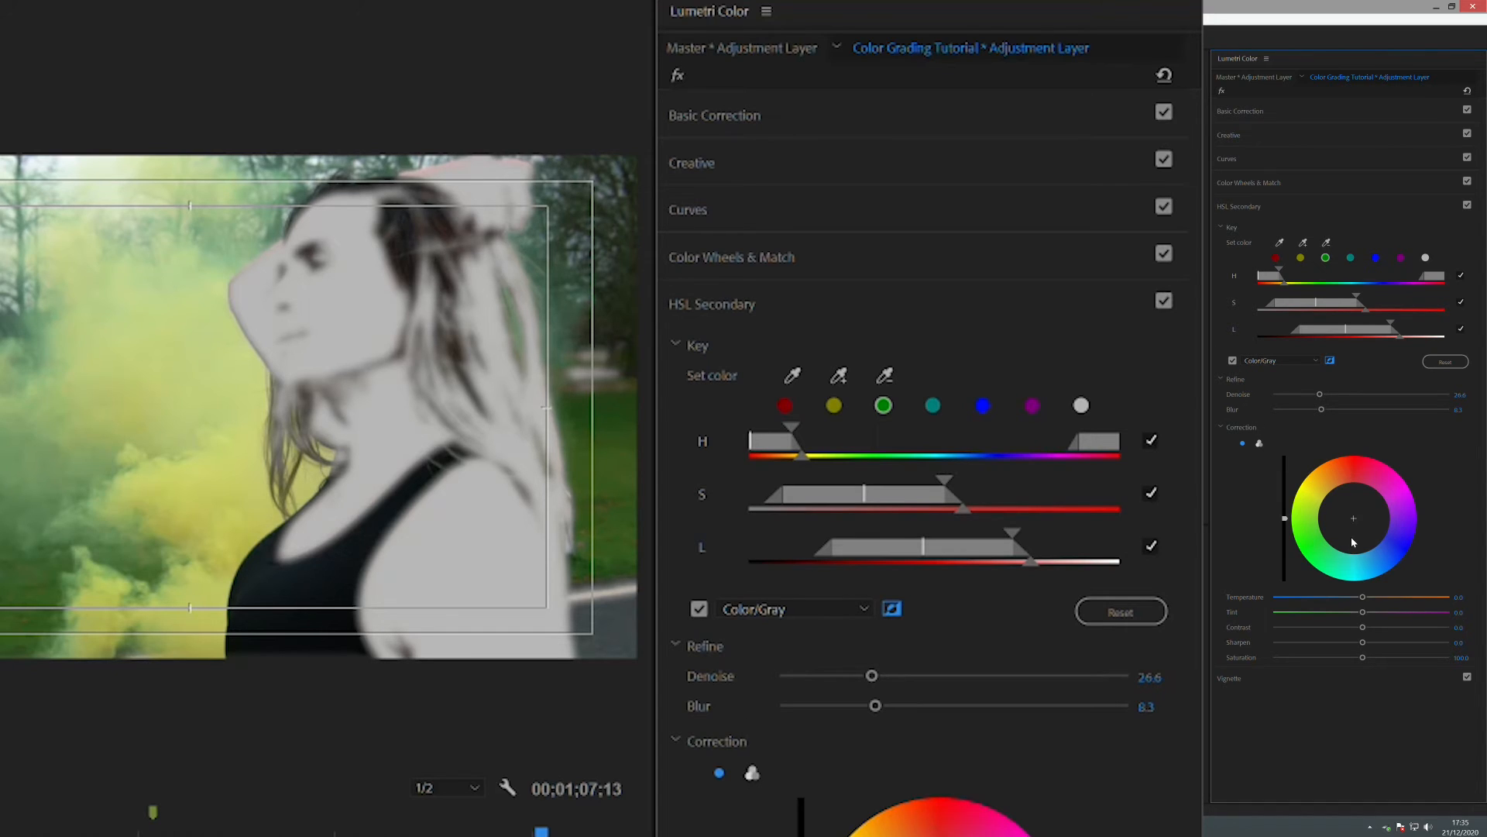
{"action": "left_click", "coordinate": [699, 609]}
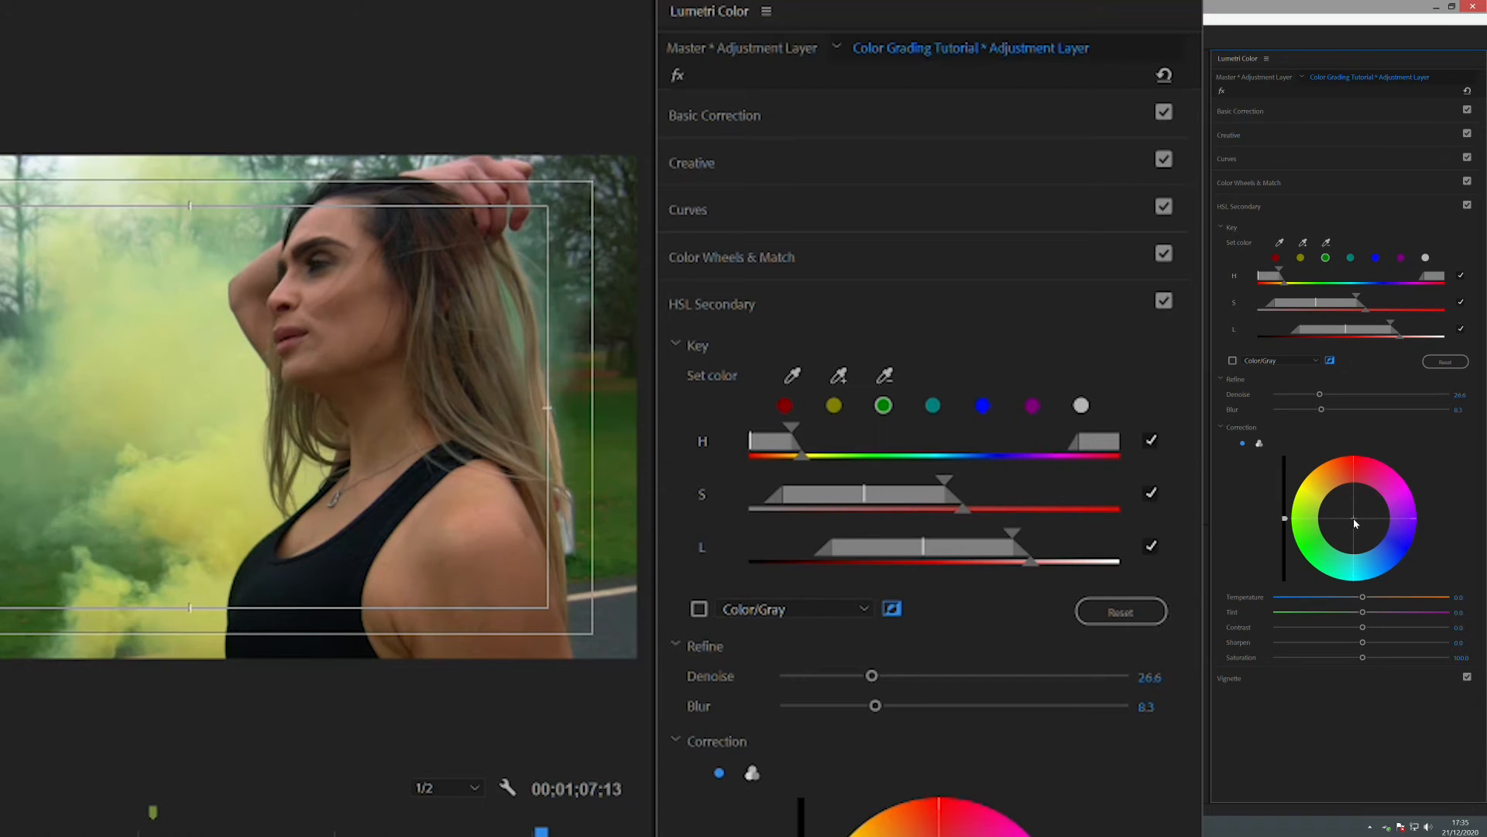
Step: Tint everything outside the skin key teal-blue with the HSL Secondary correction wheel, and go to the smoke clip at 00;00;56;22
{"action": "left_click_drag", "start_coordinate": [1355, 523], "coordinate": [1357, 529]}
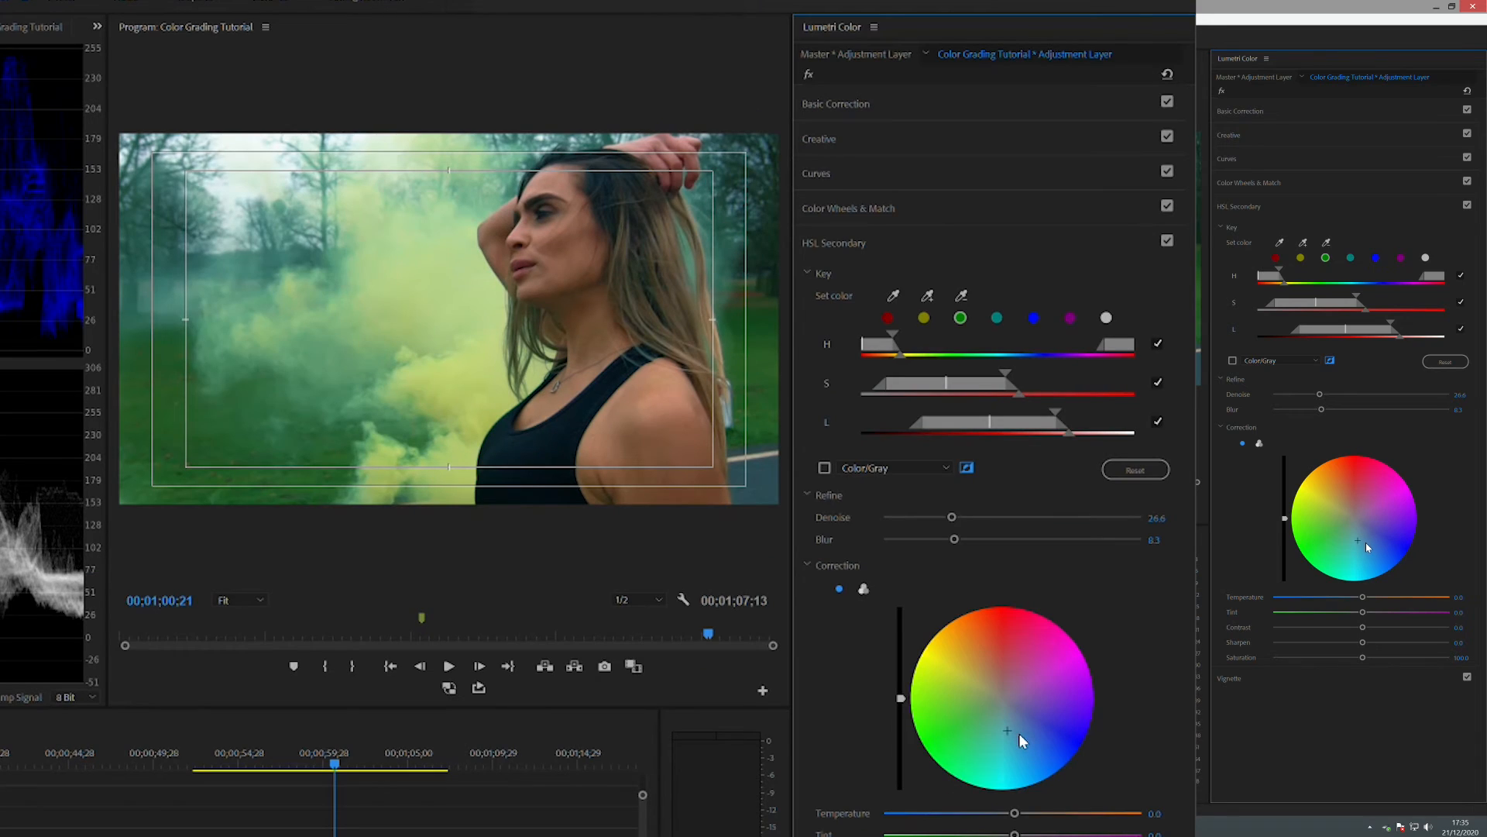
{"action": "left_click_drag", "start_coordinate": [1354, 538], "coordinate": [1374, 553]}
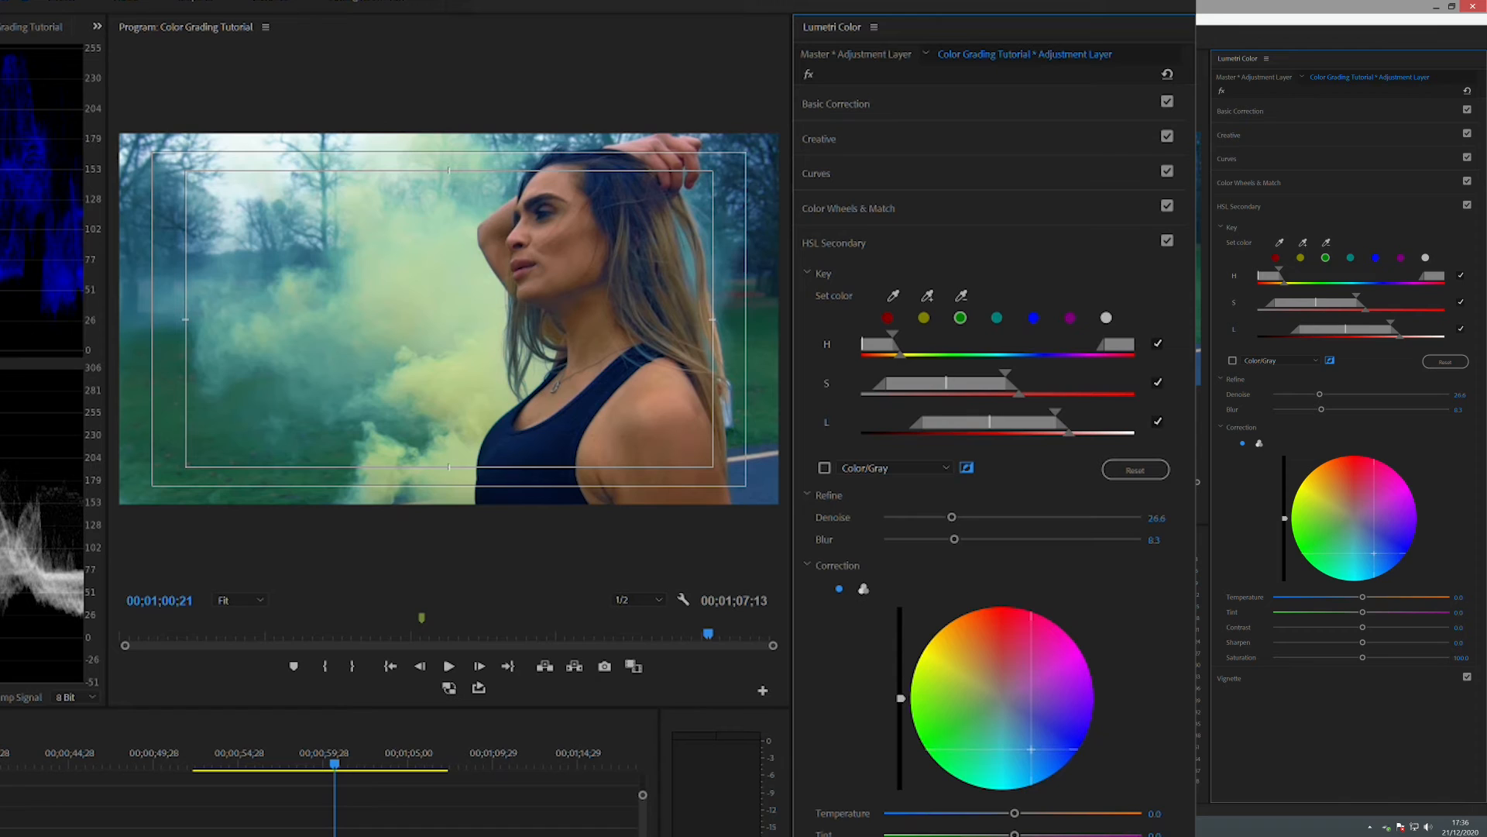
{"action": "left_click_drag", "start_coordinate": [897, 565], "coordinate": [856, 577]}
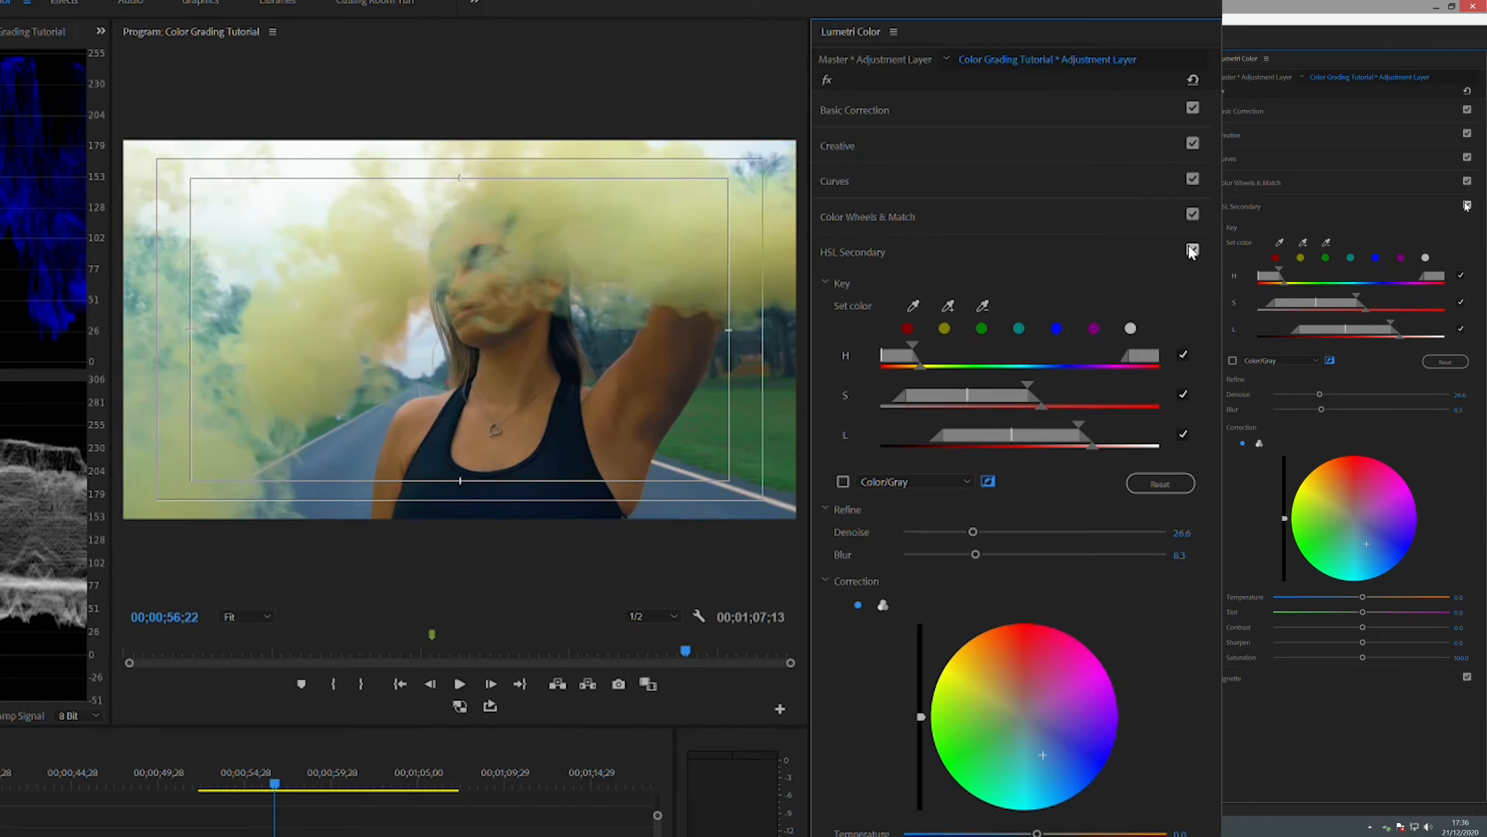
Step: Compare the smoke clip with HSL Secondary disabled and enabled, leaving it enabled
{"action": "left_click", "coordinate": [1466, 206]}
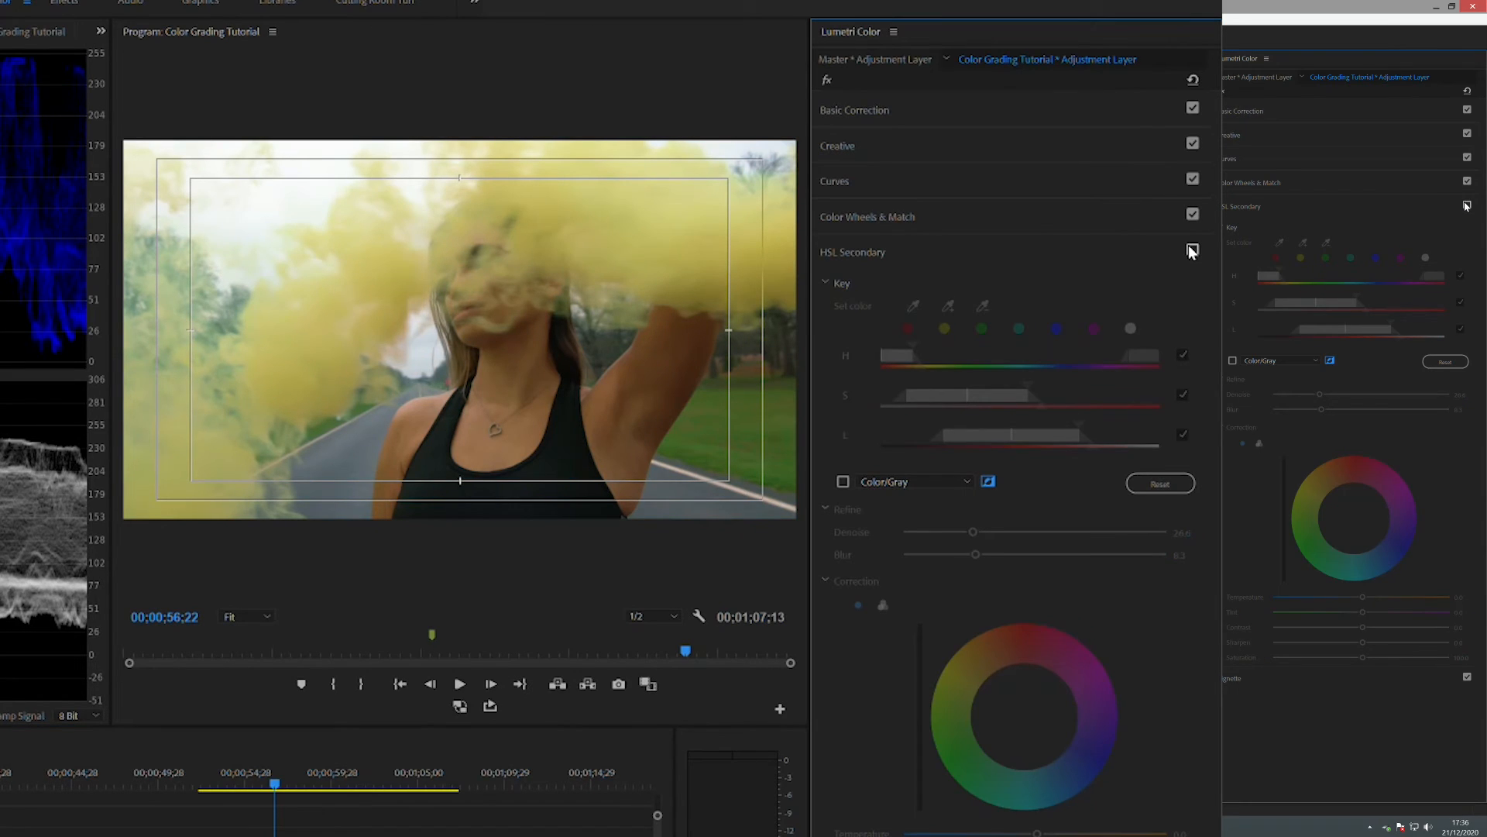
{"action": "left_click", "coordinate": [1191, 251]}
{"action": "left_click", "coordinate": [1192, 251]}
{"action": "left_click", "coordinate": [1191, 251]}
{"action": "left_click", "coordinate": [1191, 251]}
{"action": "left_click", "coordinate": [1191, 251]}
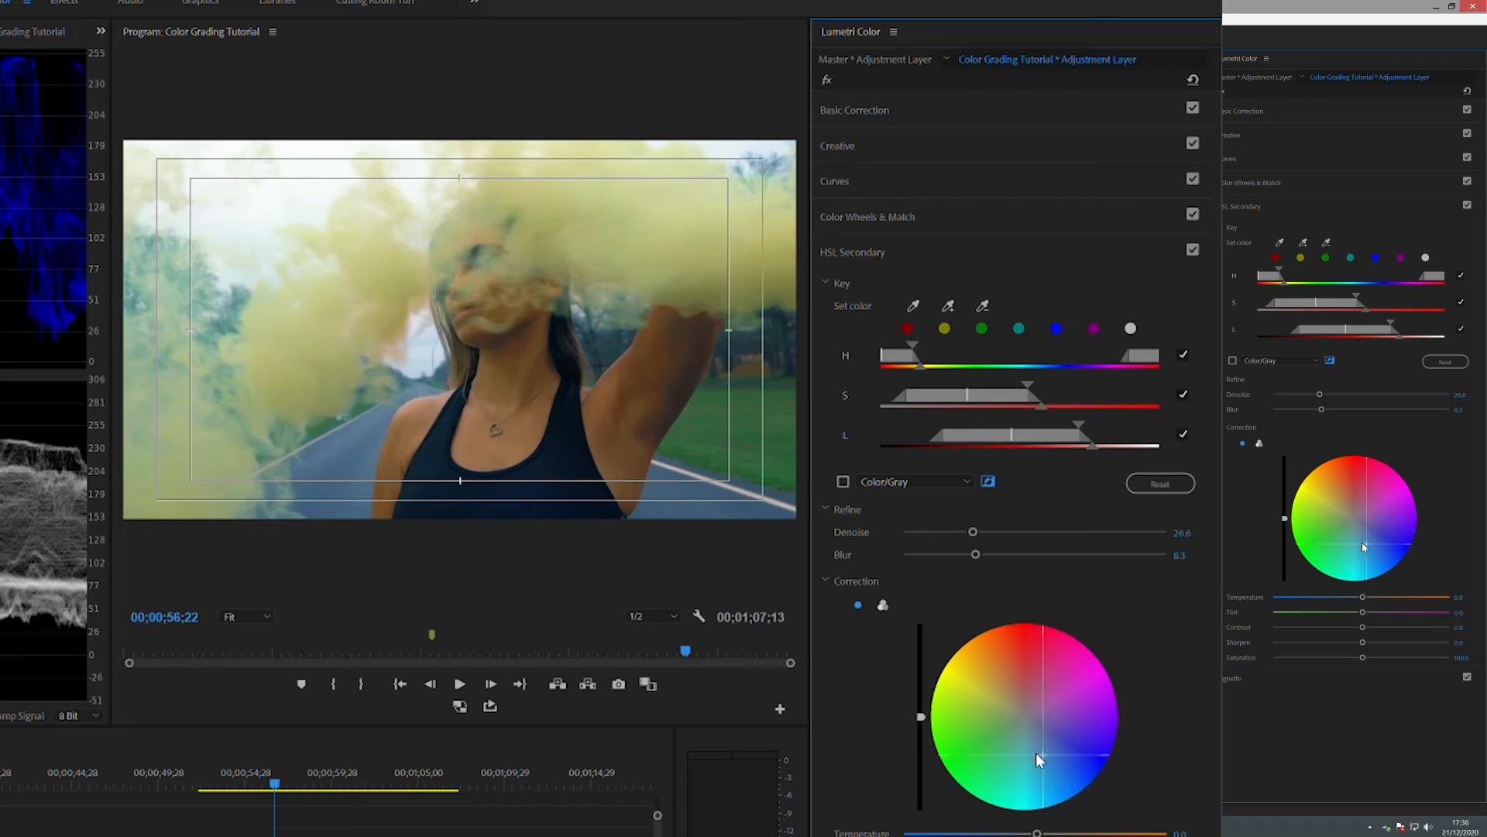
Step: Soften the teal-blue tint by moving the correction wheel's point slightly closer to the center, and compare with HSL Secondary off and on
{"action": "left_click_drag", "start_coordinate": [1036, 752], "coordinate": [1036, 743]}
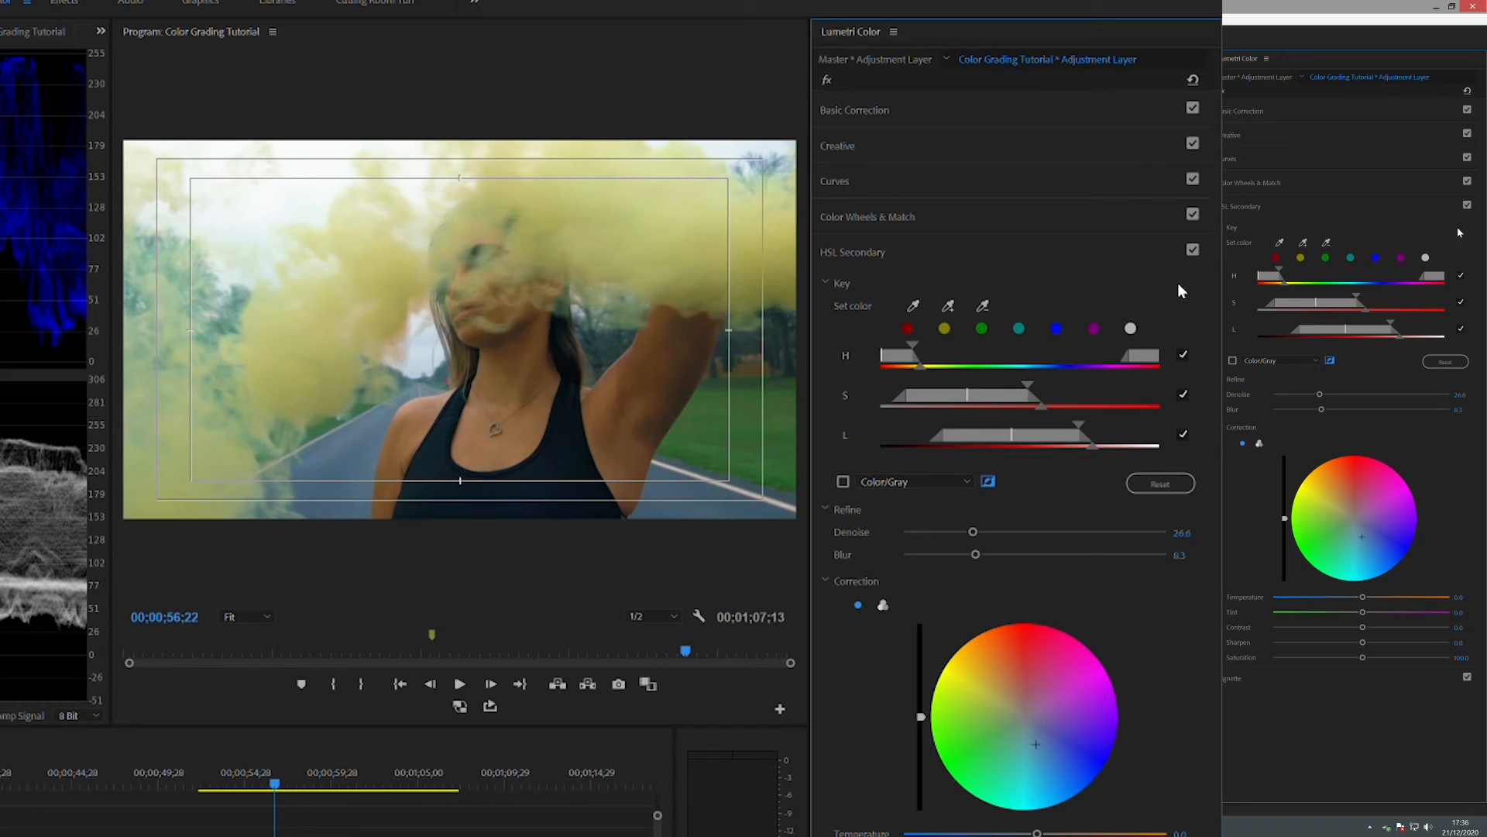
{"action": "left_click", "coordinate": [1193, 250]}
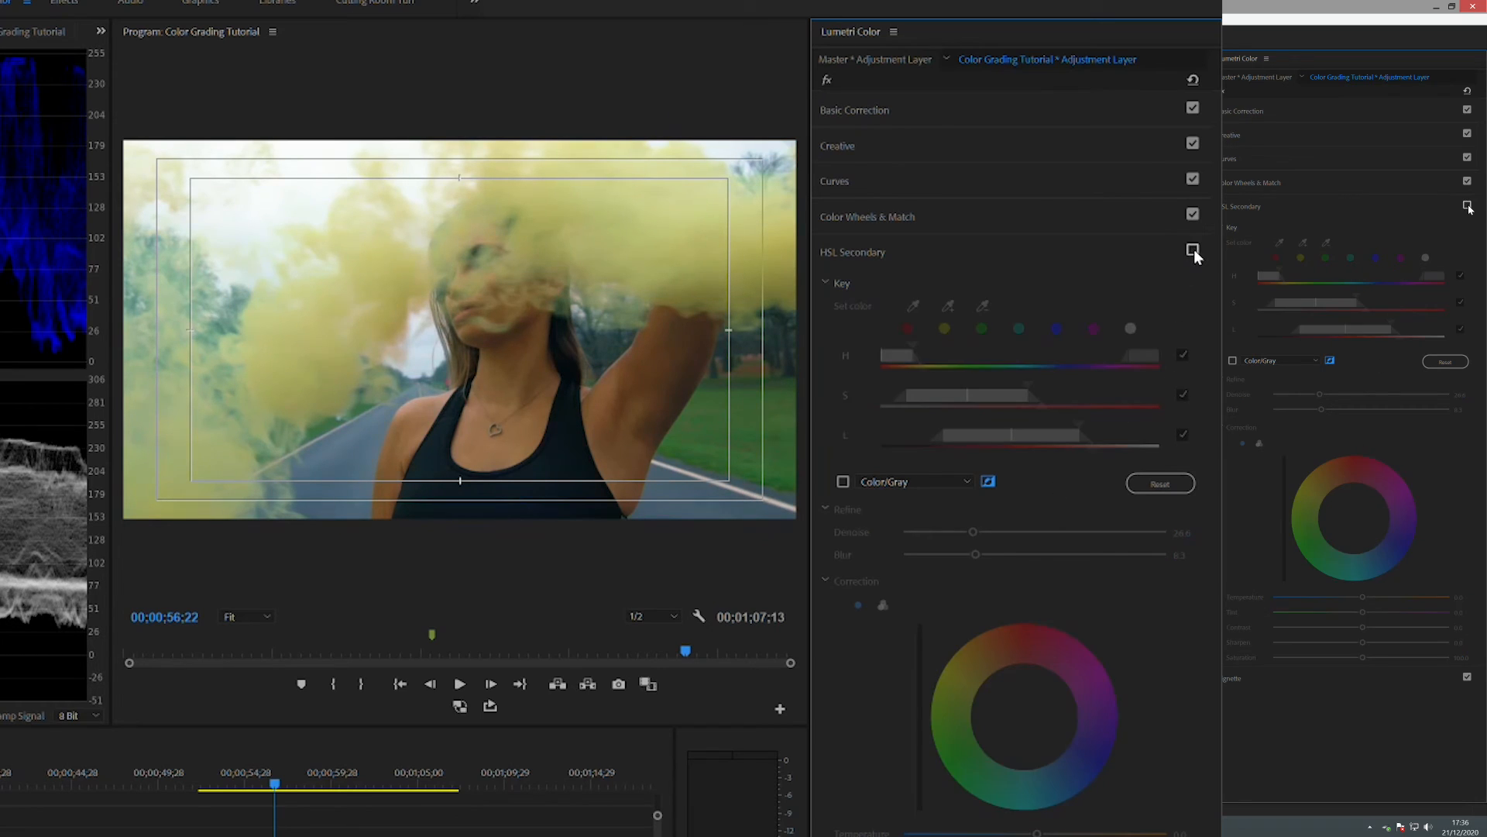
{"action": "left_click", "coordinate": [1193, 251]}
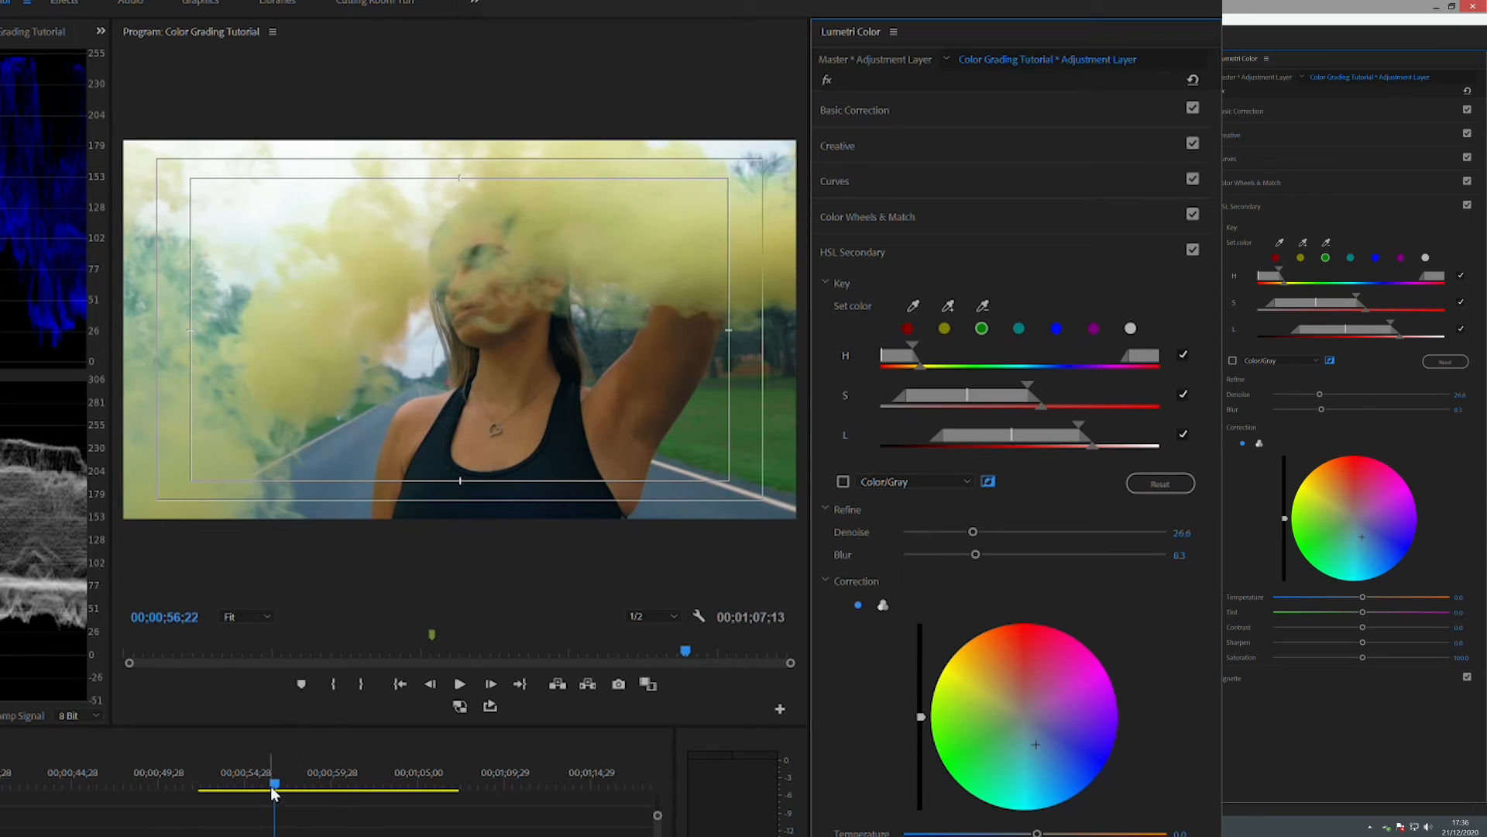
Step: Go to the stretching clip at 00;00;53;00 and compare it with HSL Secondary disabled and enabled, leaving it enabled
{"action": "left_click_drag", "start_coordinate": [271, 785], "coordinate": [210, 789]}
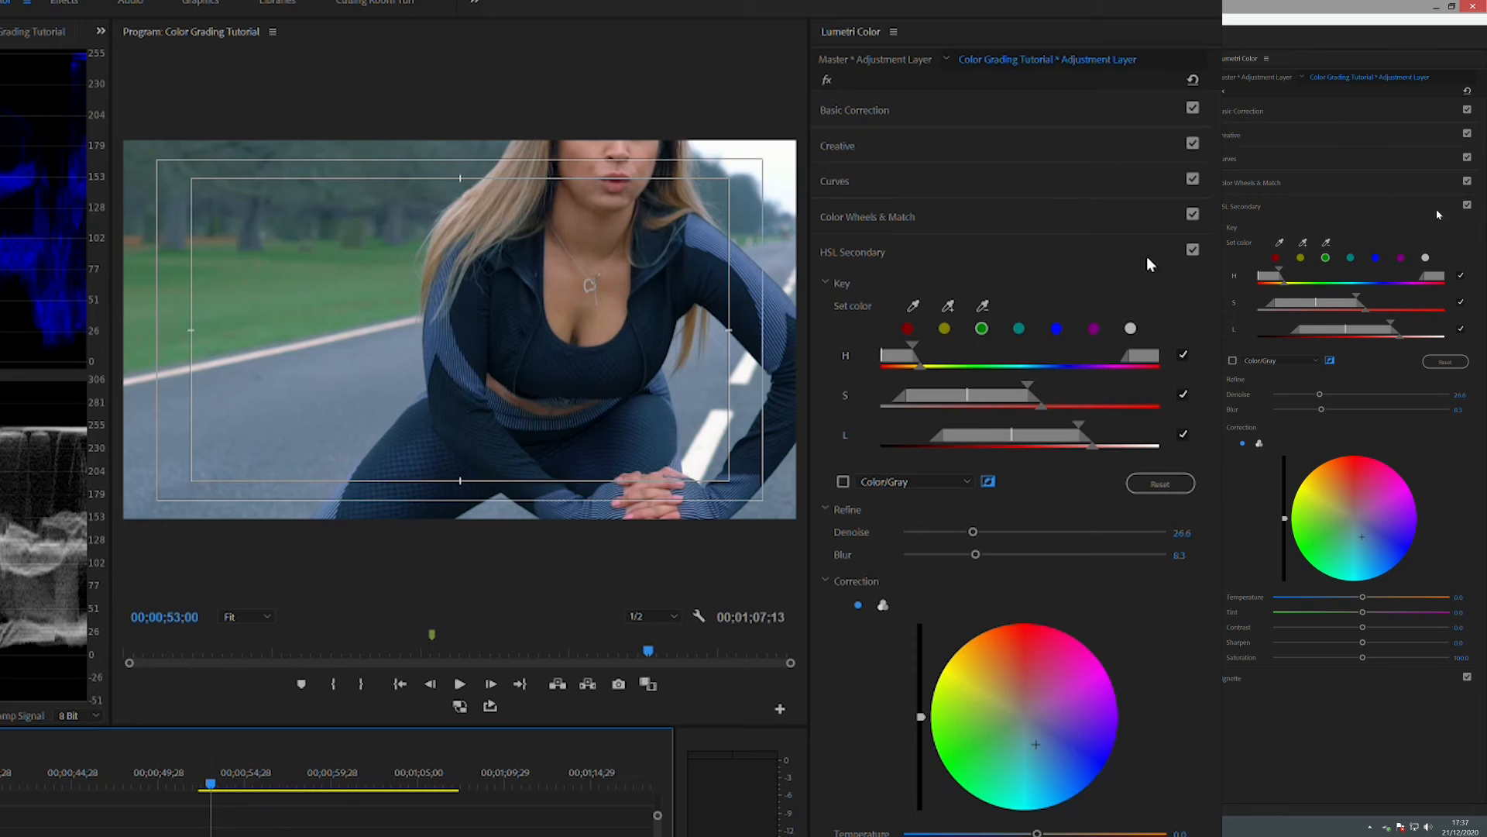
{"action": "left_click", "coordinate": [1192, 251]}
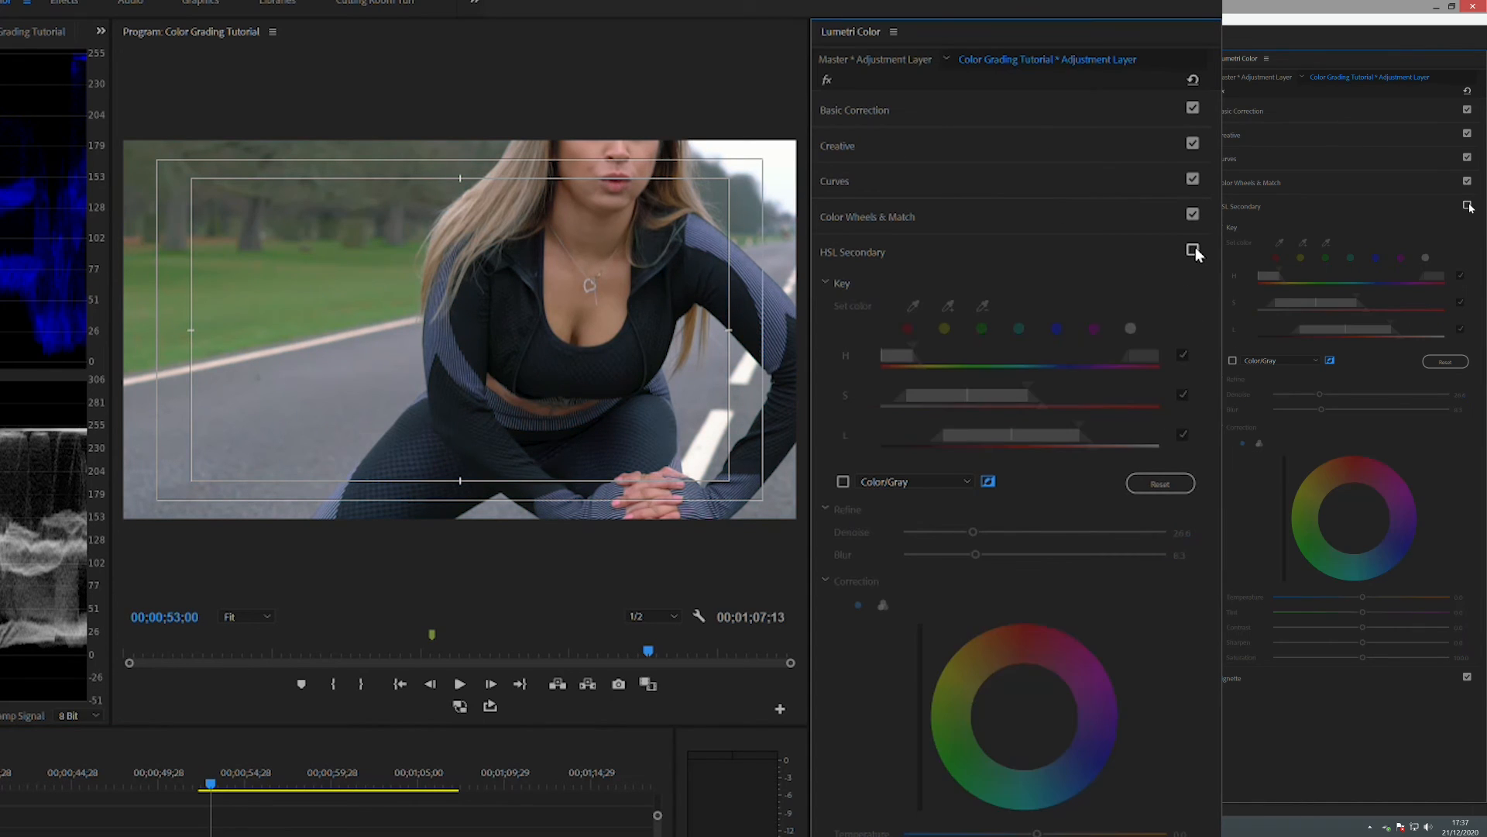
{"action": "left_click", "coordinate": [1193, 251]}
{"action": "left_click", "coordinate": [1193, 251]}
{"action": "left_click", "coordinate": [1193, 251]}
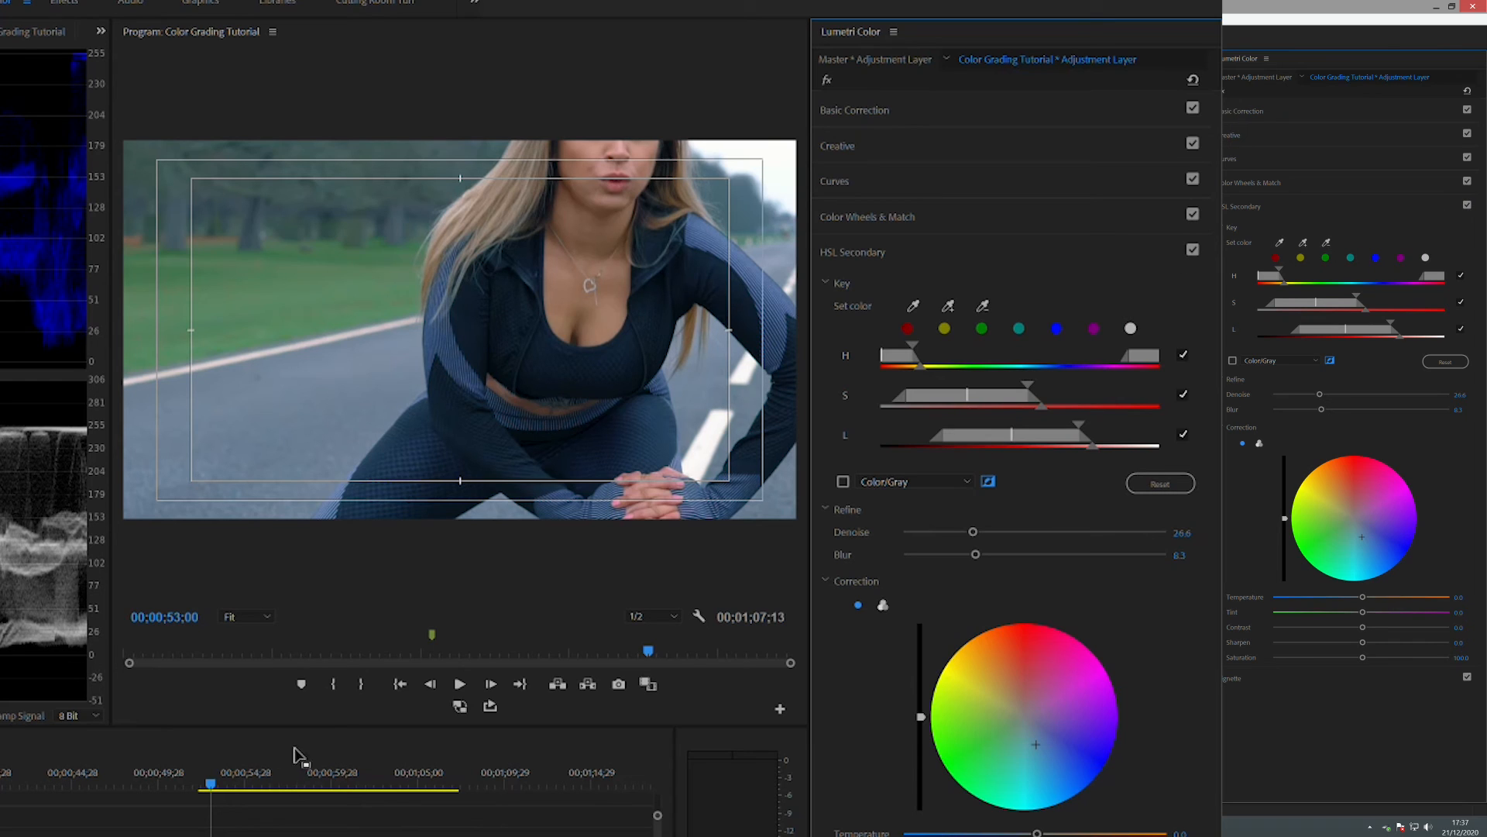
Step: Play the graded clips through to the end of the sequence and return the playhead to the smoke clip at 00;00;56;28
{"action": "key", "text": "space"}
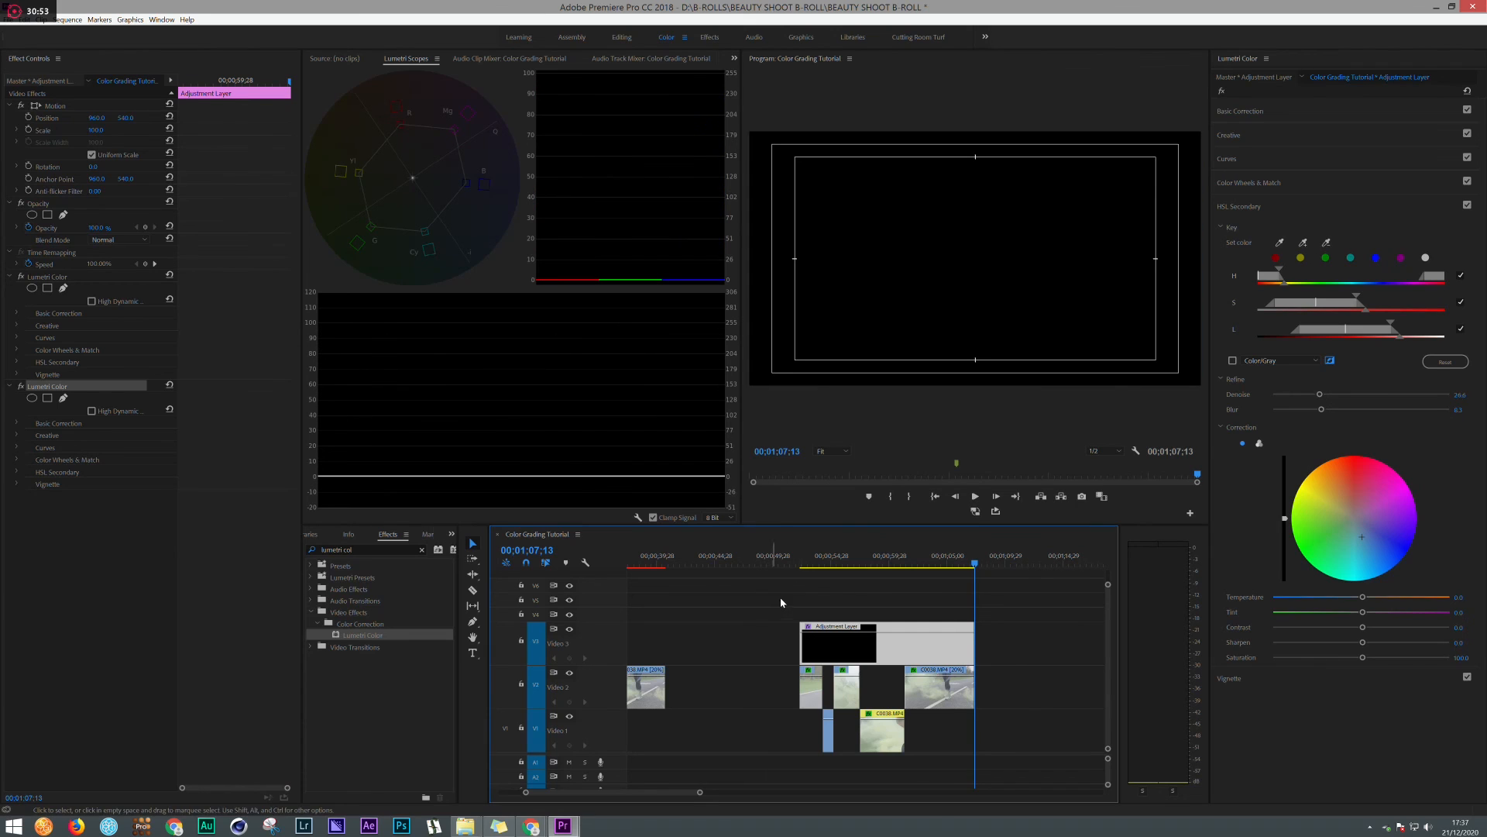
{"action": "left_click", "coordinate": [838, 558]}
{"action": "mouse_move", "coordinate": [847, 556]}
{"action": "left_mouse_down"}
{"action": "mouse_move", "coordinate": [876, 559]}
{"action": "mouse_move", "coordinate": [839, 563]}
{"action": "mouse_move", "coordinate": [853, 568]}
{"action": "left_mouse_up"}
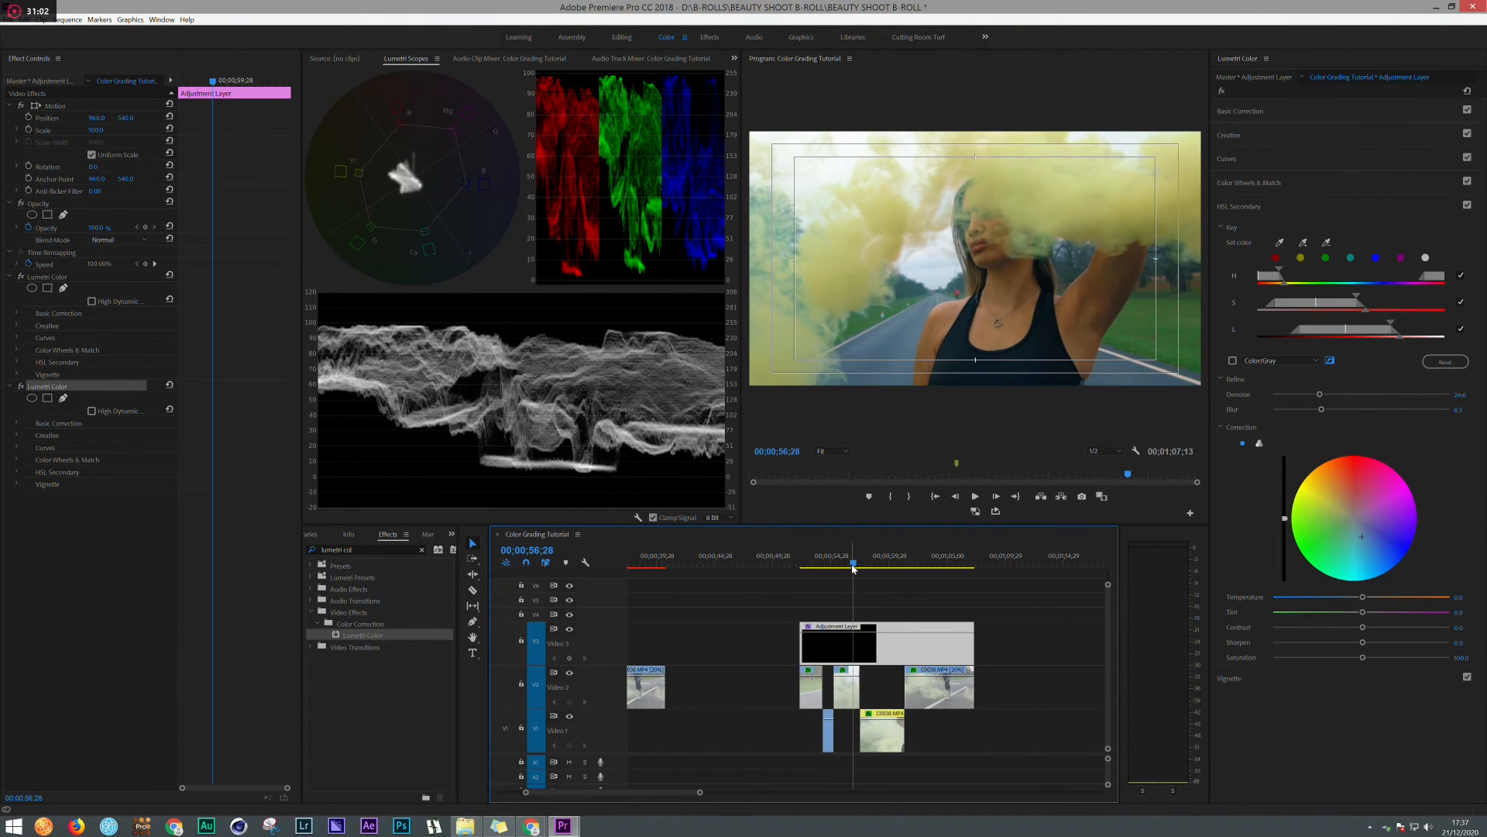